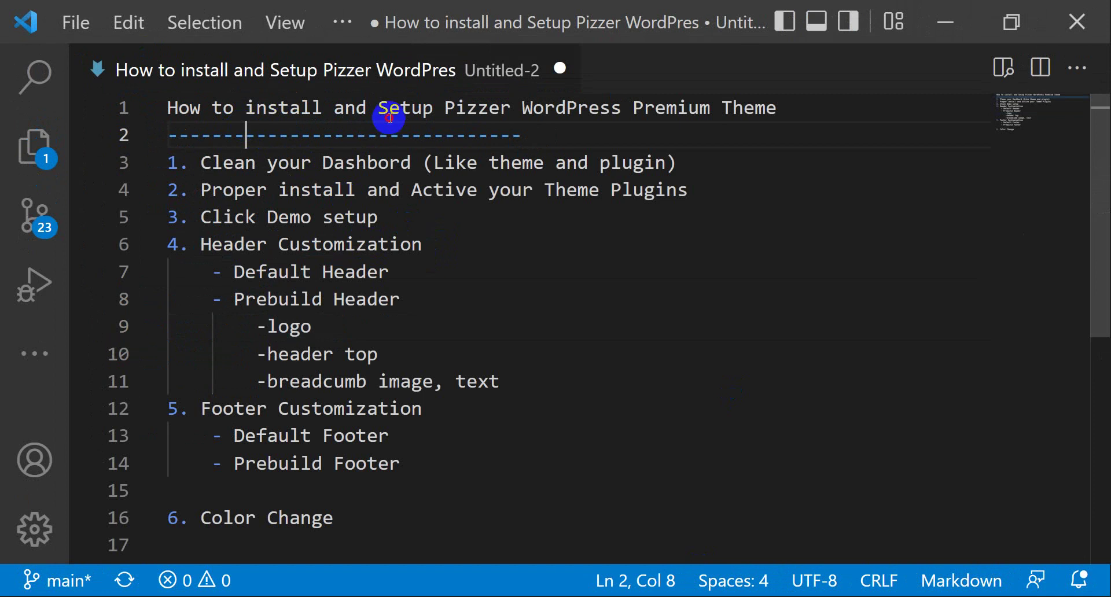
Insert blank lines below item 1 of the setup notes and write "like this.." directly under it
{"action": "left_click", "coordinate": [463, 124]}
{"action": "left_click_drag", "start_coordinate": [211, 162], "coordinate": [697, 162]}
{"action": "left_click", "coordinate": [698, 162]}
{"action": "key", "text": "Return"}
{"action": "key", "text": "Return"}
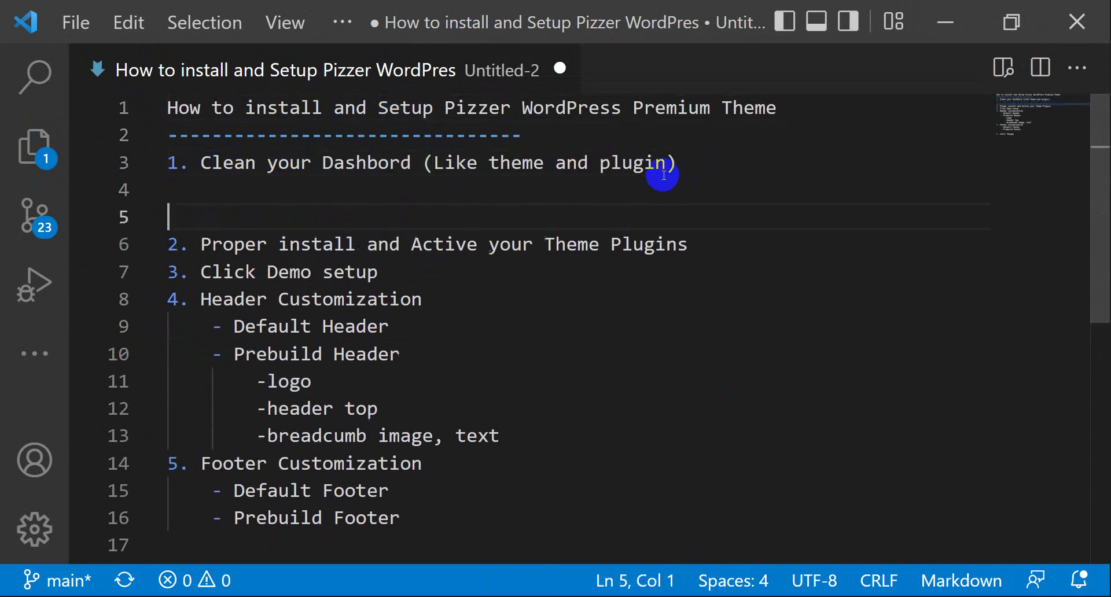
{"action": "key", "text": "Return"}
{"action": "left_click", "coordinate": [254, 193]}
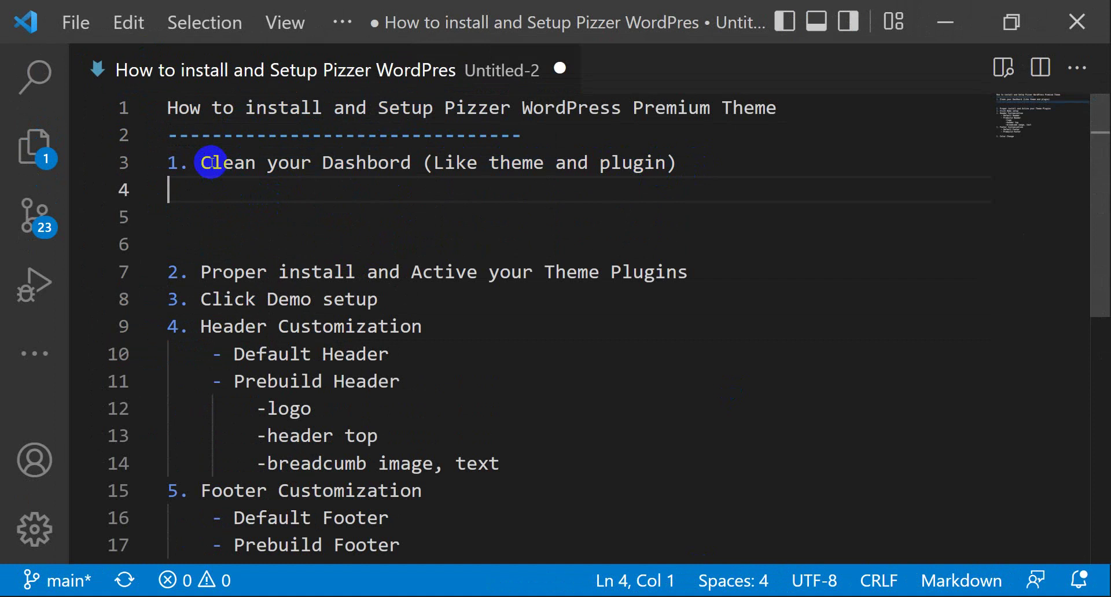
{"action": "left_click_drag", "start_coordinate": [200, 162], "coordinate": [677, 164]}
{"action": "left_click", "coordinate": [567, 164]}
{"action": "left_click", "coordinate": [315, 193]}
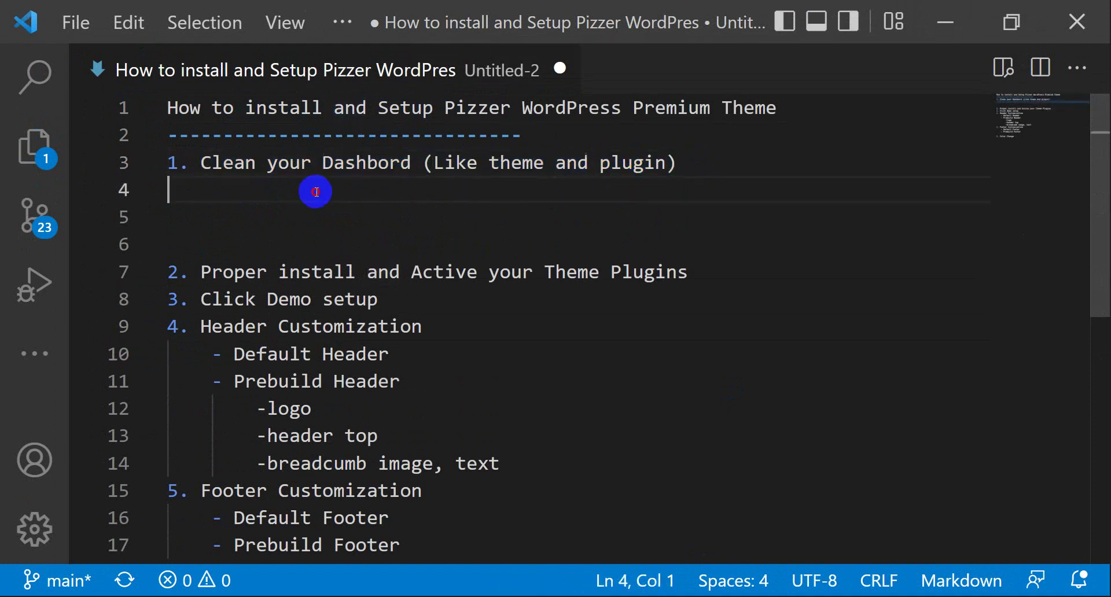
{"action": "type", "text": "like this.."}
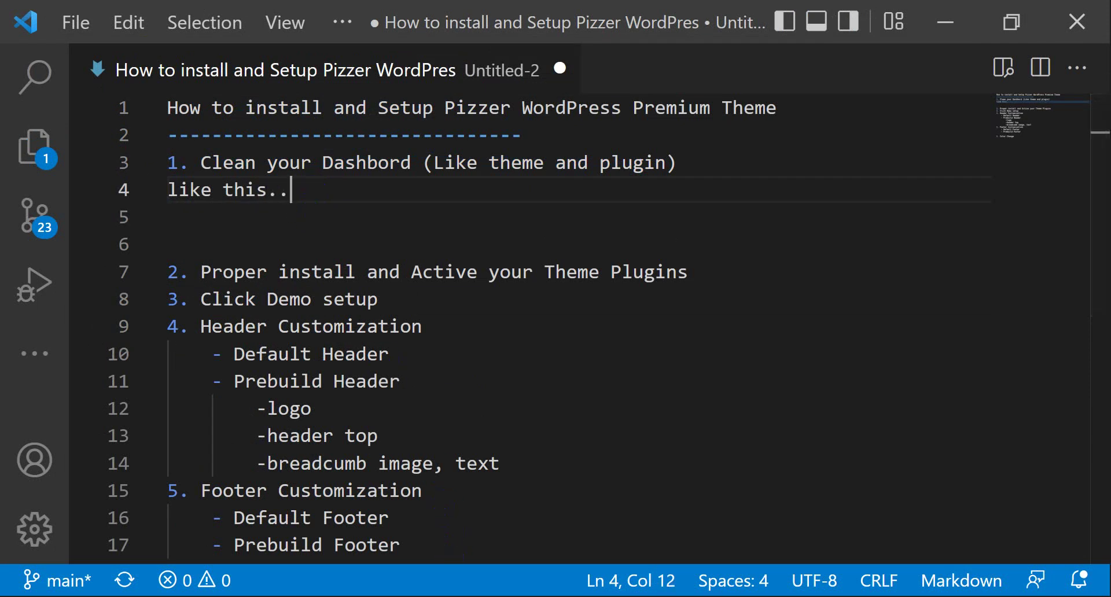
Switch to the WordPress dashboard in Chrome, bulk-delete the Akismet Anti-Spam and Hello Dolly plugins, and return to the Themes page
{"action": "key", "text": "alt+Tab"}
{"action": "left_click", "coordinate": [56, 210]}
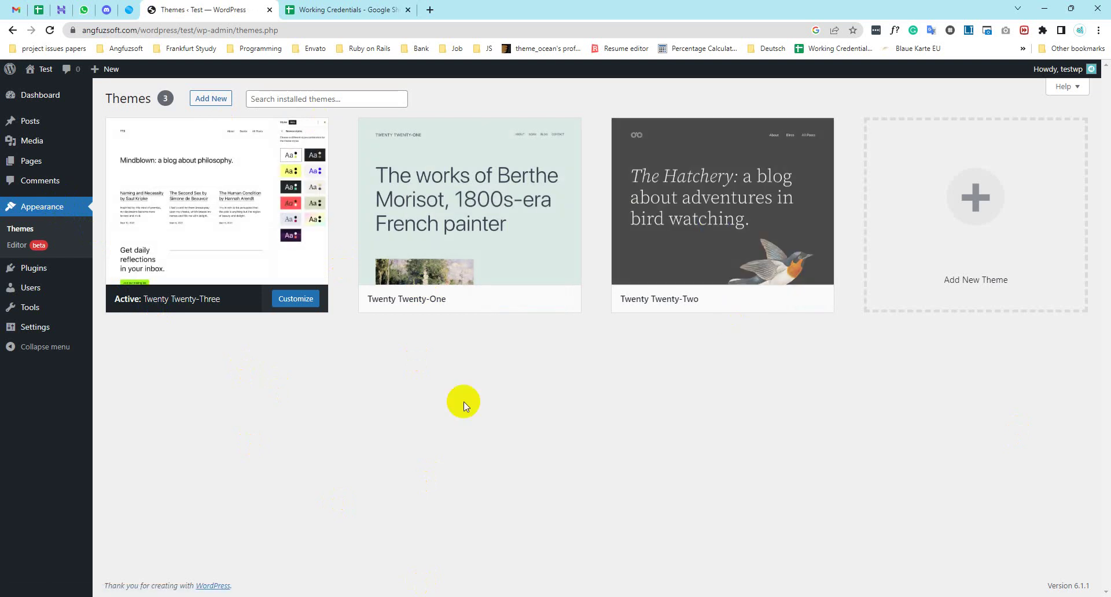
{"action": "left_click", "coordinate": [41, 273]}
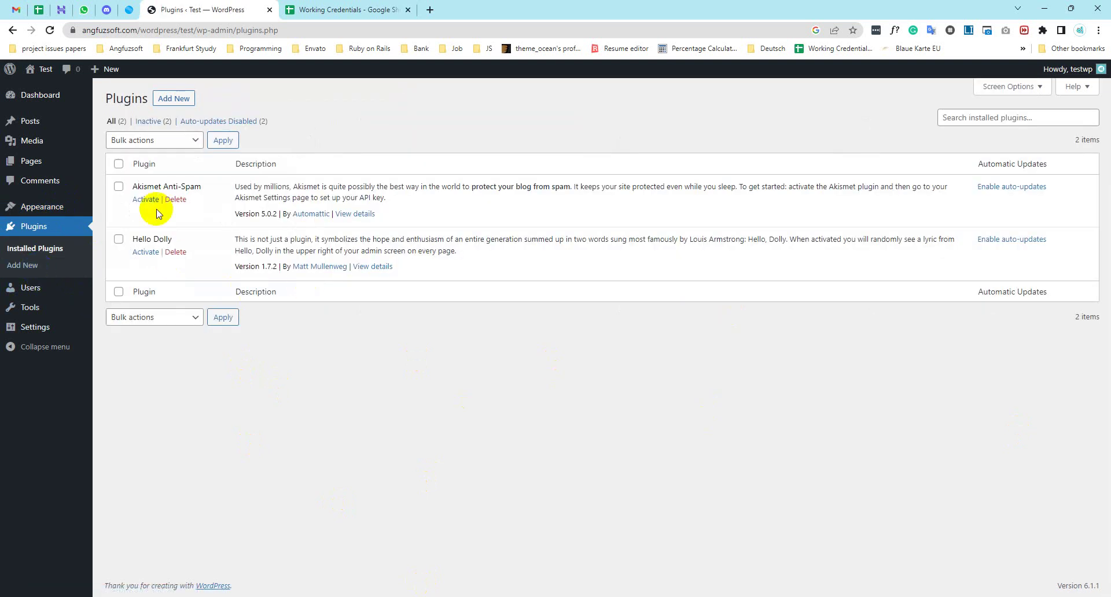
{"action": "left_click", "coordinate": [119, 163]}
{"action": "left_click", "coordinate": [154, 145]}
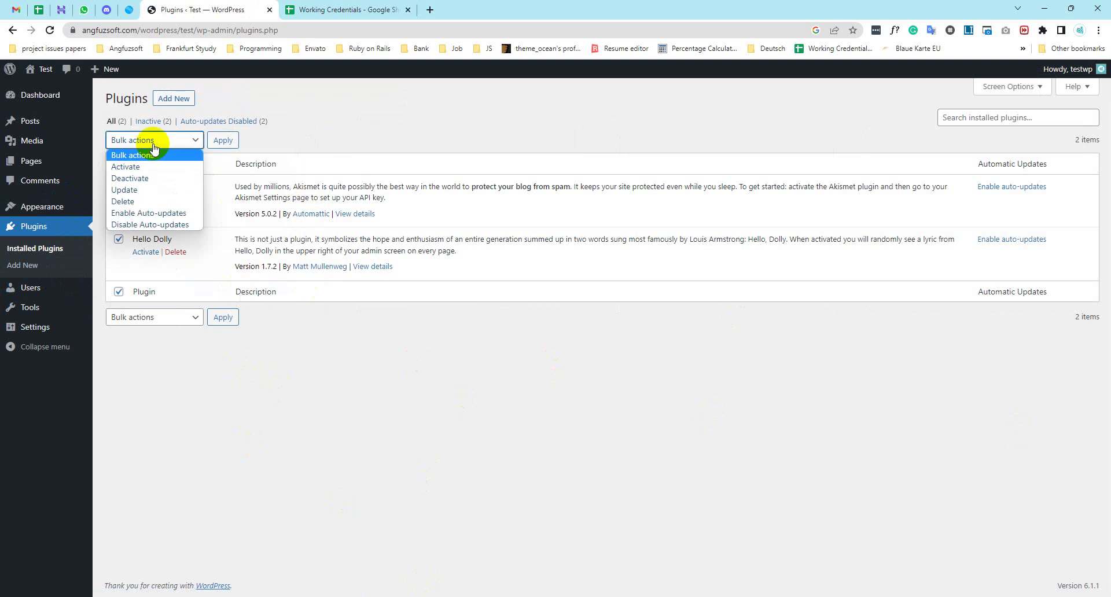
{"action": "left_click", "coordinate": [123, 201]}
{"action": "left_click", "coordinate": [223, 140]}
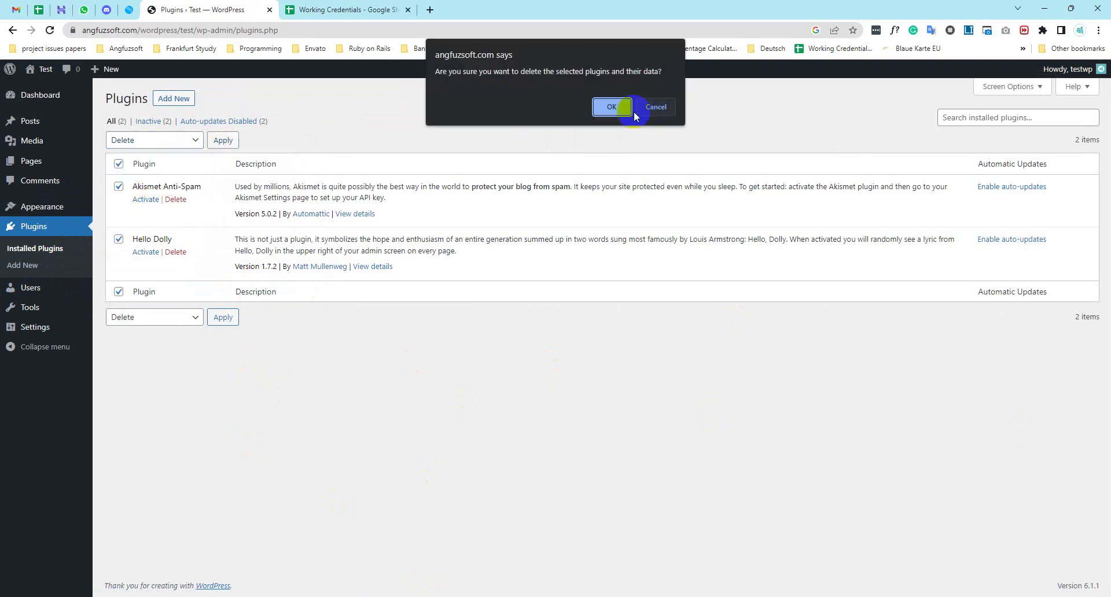
{"action": "left_click", "coordinate": [613, 107]}
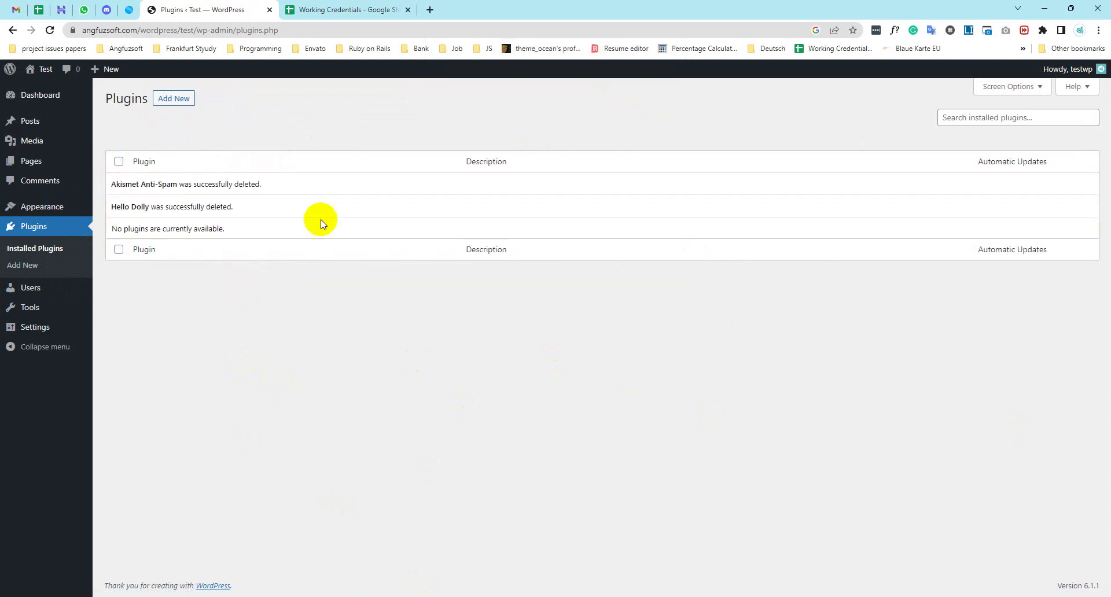
{"action": "left_click", "coordinate": [45, 226]}
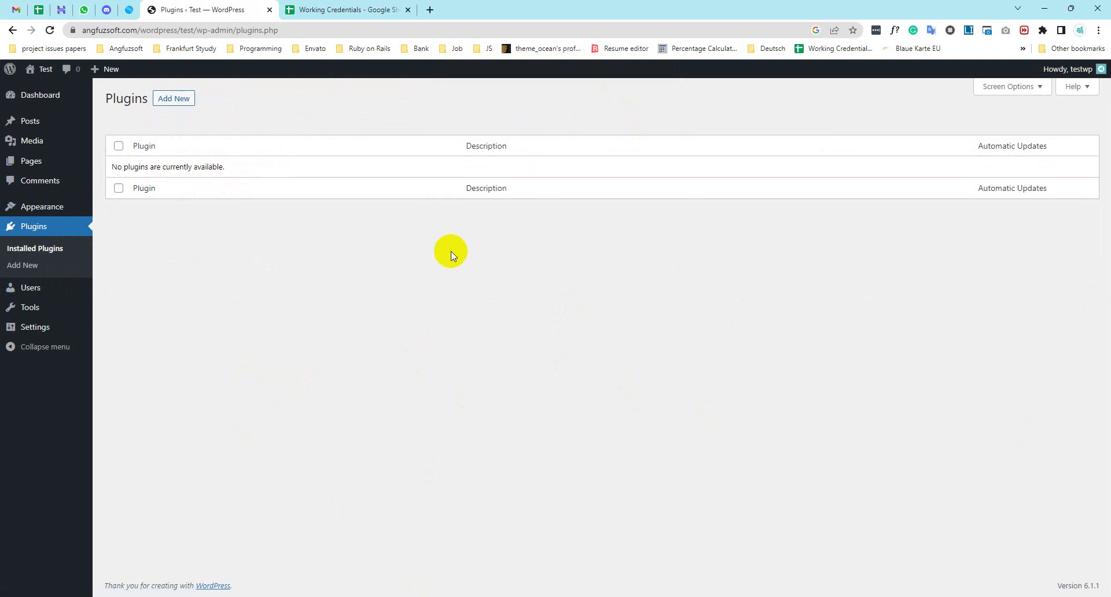
{"action": "mouse_move", "coordinate": [52, 210]}
{"action": "left_click", "coordinate": [116, 209]}
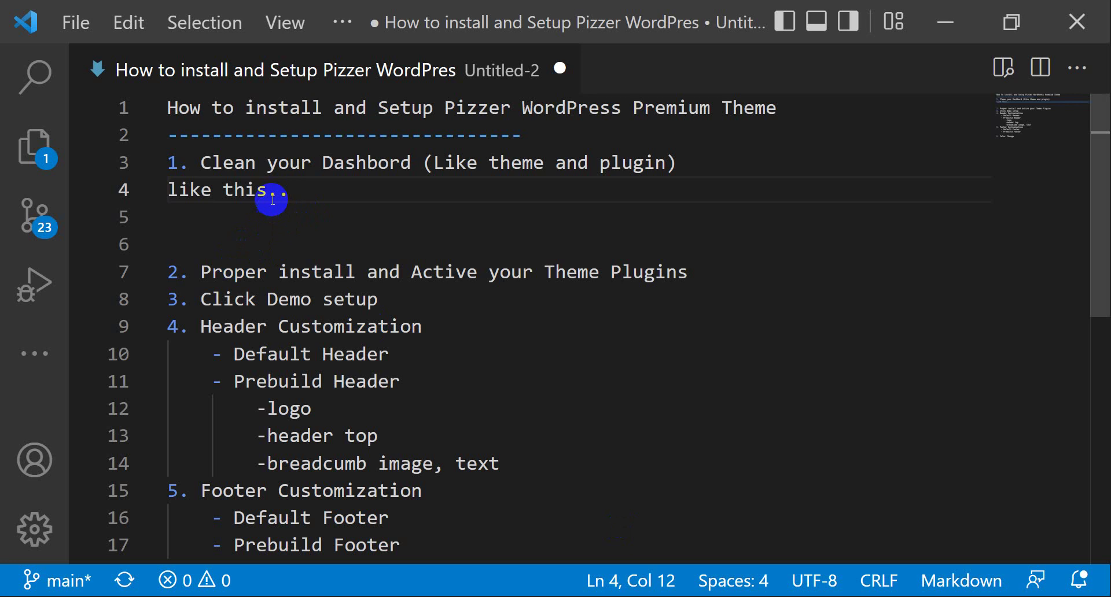
In the VS Code notes, remove the blank lines after "like this.." and add "Follow my instruction please.." below item 2 with spacing around it
{"action": "key", "text": "Delete"}
{"action": "key", "text": "Delete"}
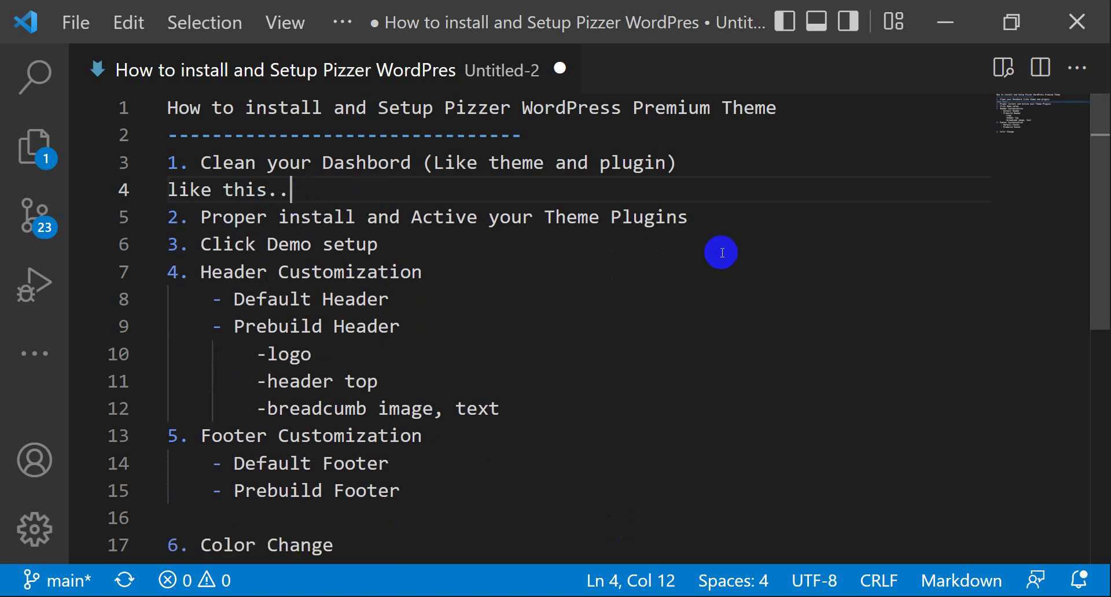
{"action": "left_click", "coordinate": [707, 216]}
{"action": "key", "text": "Return"}
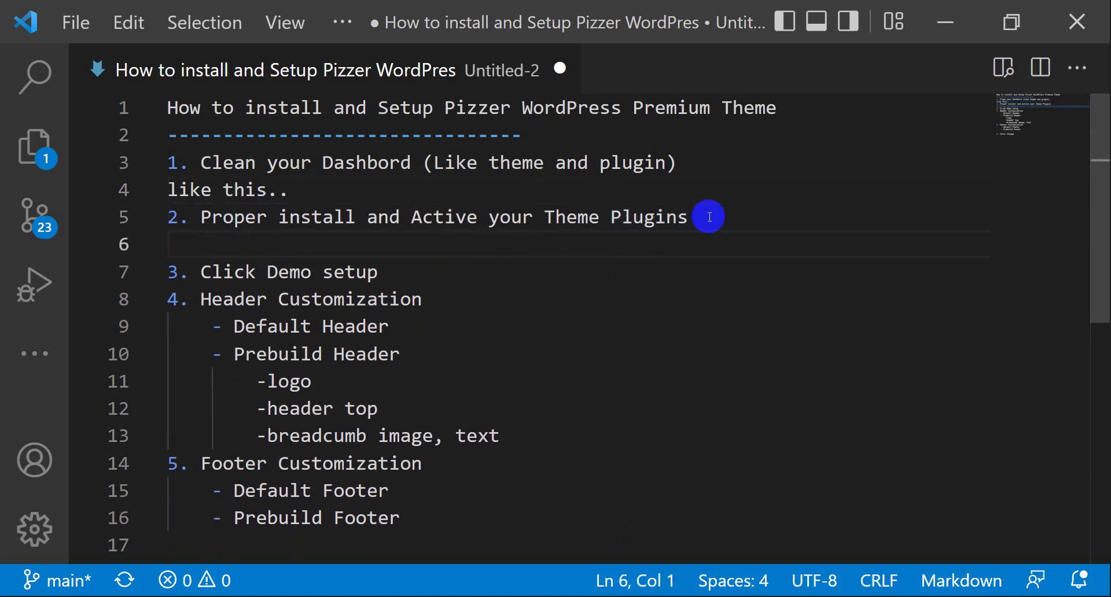
{"action": "key", "text": "Return"}
{"action": "key", "text": "Up"}
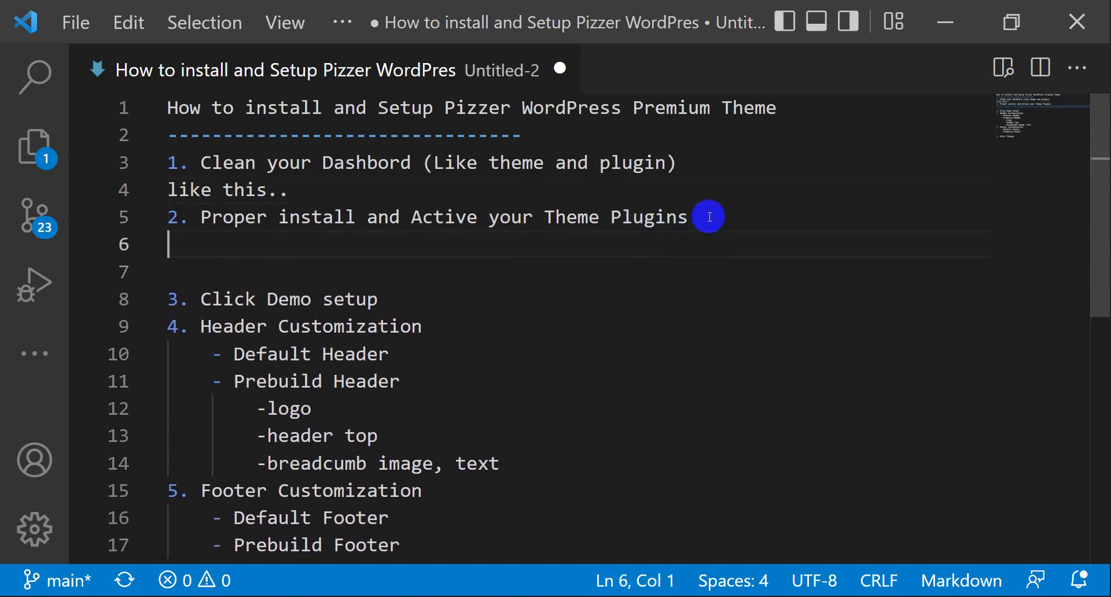
{"action": "key", "text": "Return"}
{"action": "type", "text": "Foll"}
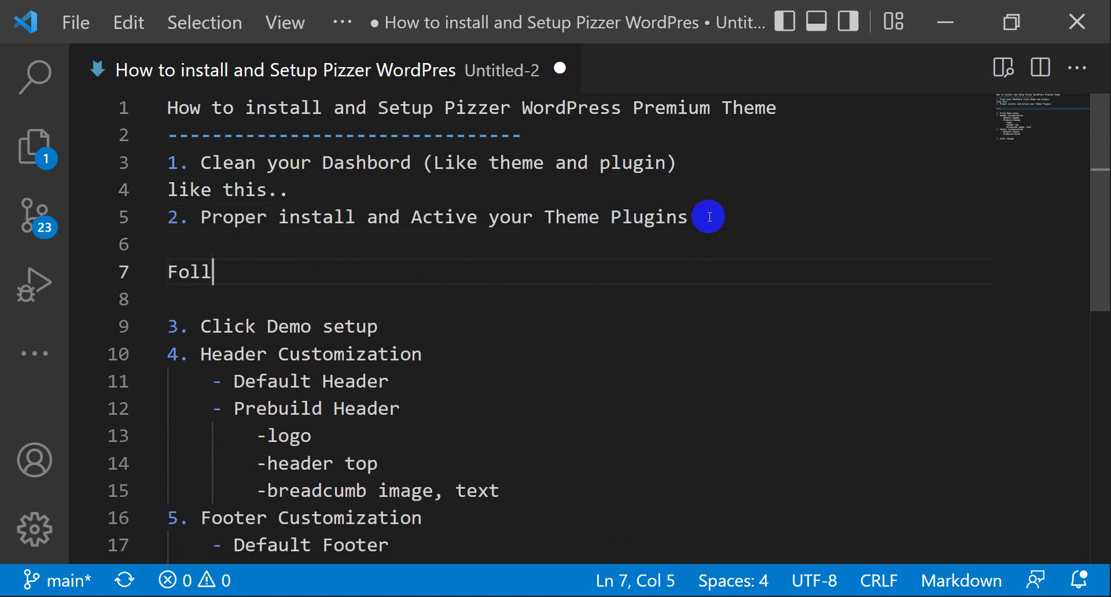
{"action": "type", "text": "ow my i"}
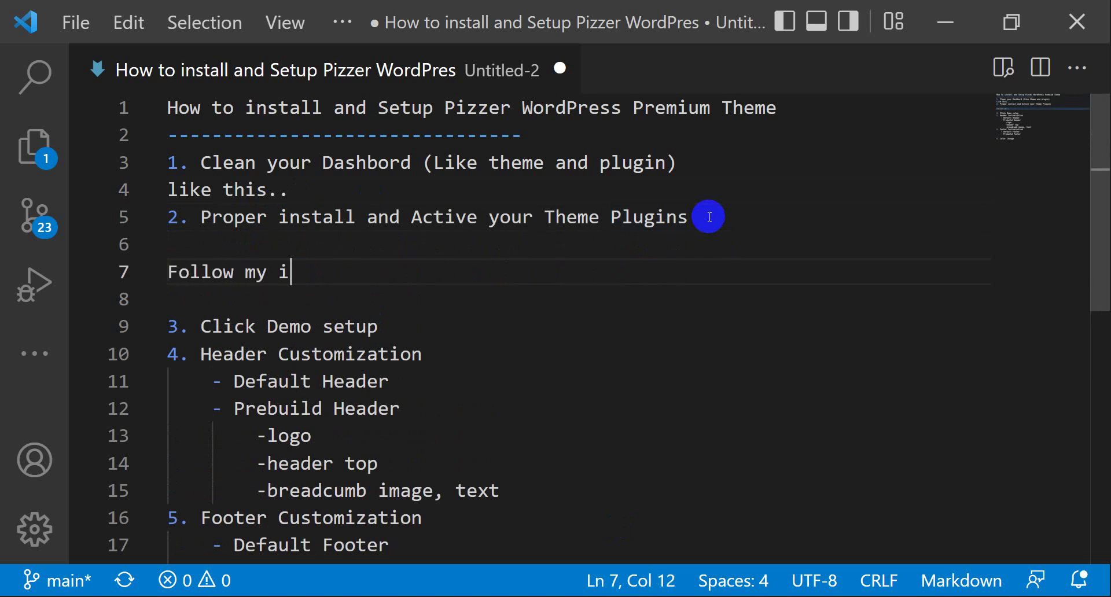
{"action": "type", "text": "nstruction please.."}
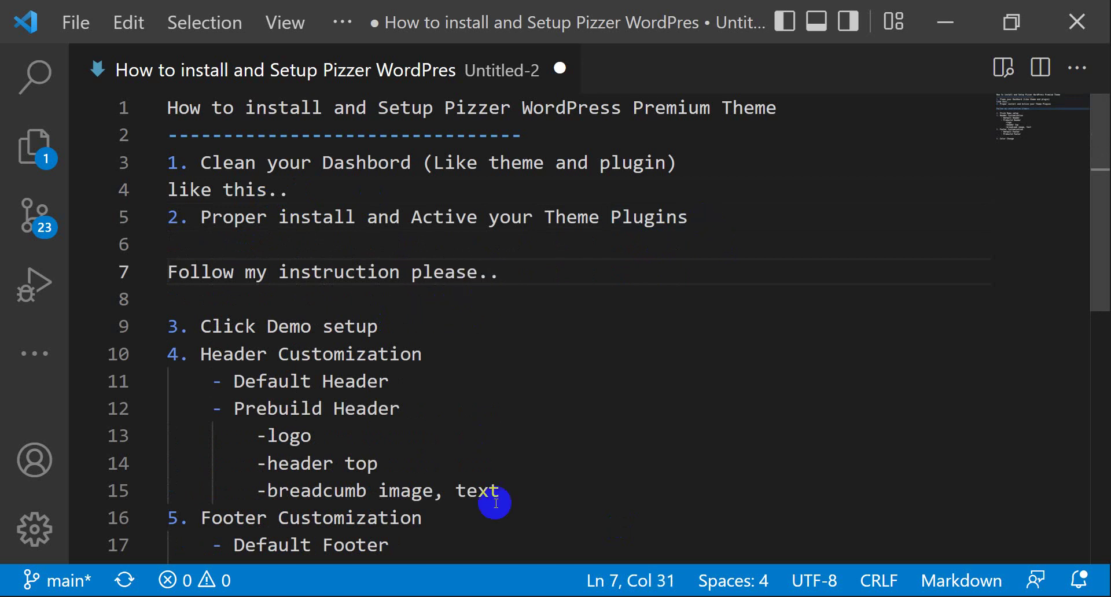
Switch to WordPress in Chrome and install a new theme by uploading pizzer.zip from the Themeforest/angfuzsoft/WP/09_pizzer folder
{"action": "key", "text": "alt+Tab"}
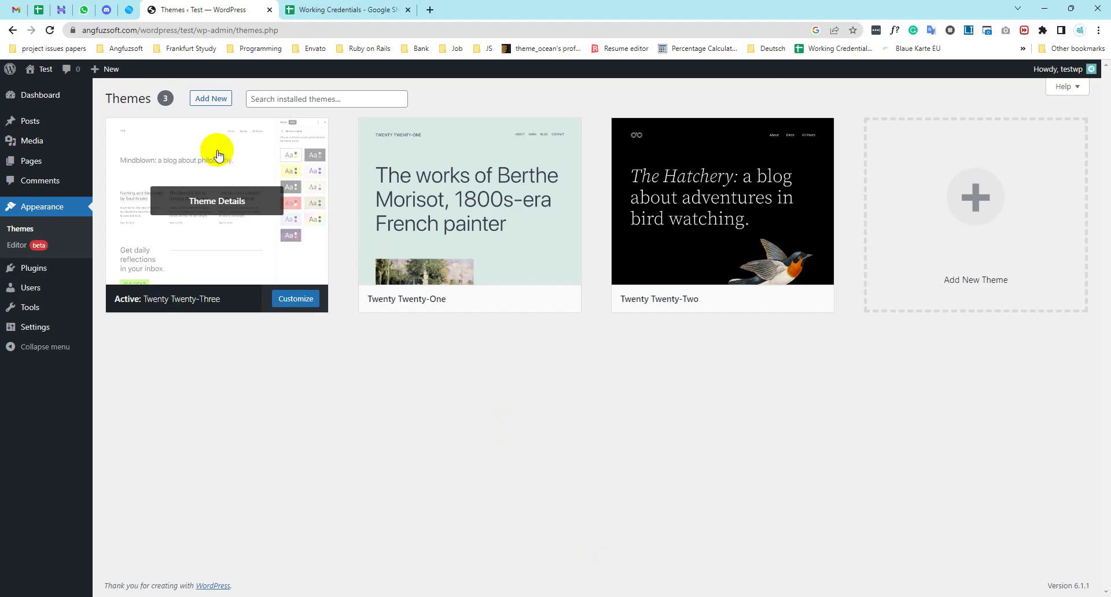
{"action": "left_click", "coordinate": [212, 100]}
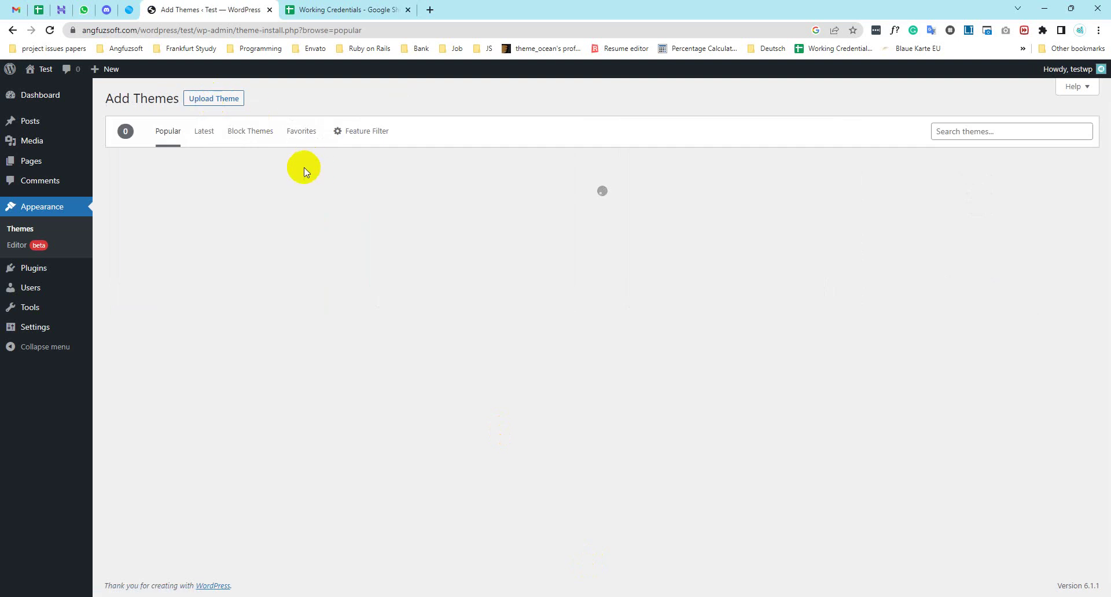
{"action": "left_click", "coordinate": [223, 103]}
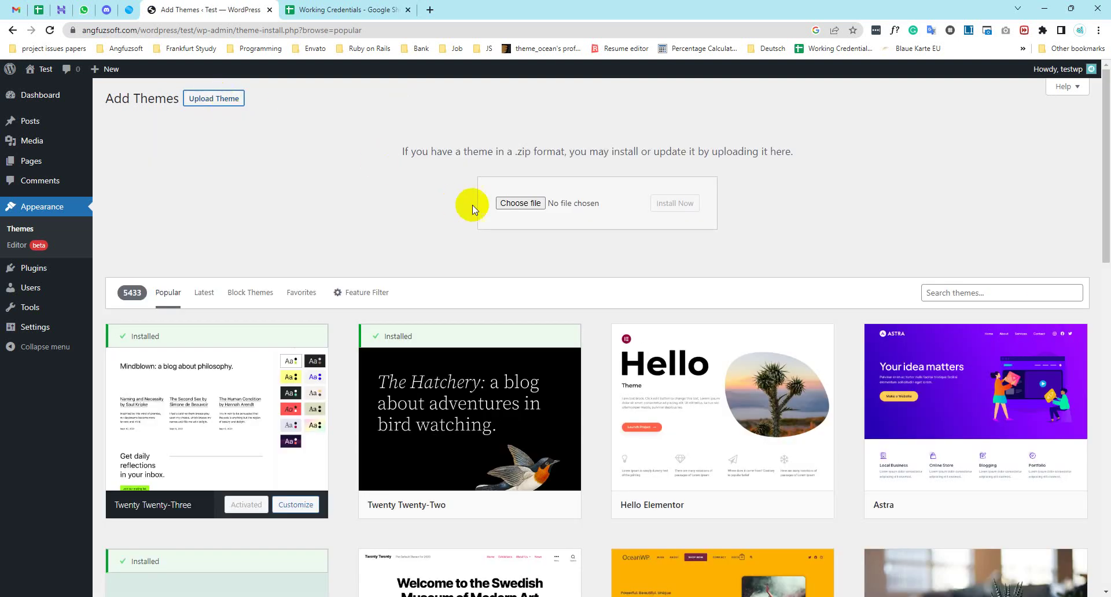
{"action": "left_click", "coordinate": [519, 203]}
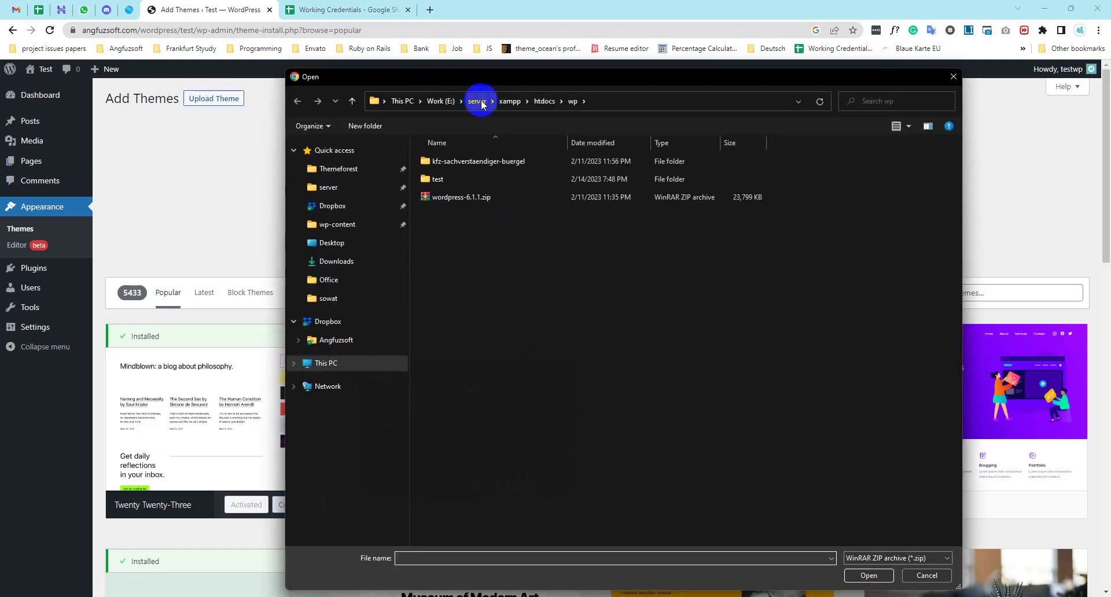
{"action": "left_click", "coordinate": [338, 169]}
{"action": "double_click", "coordinate": [465, 173]}
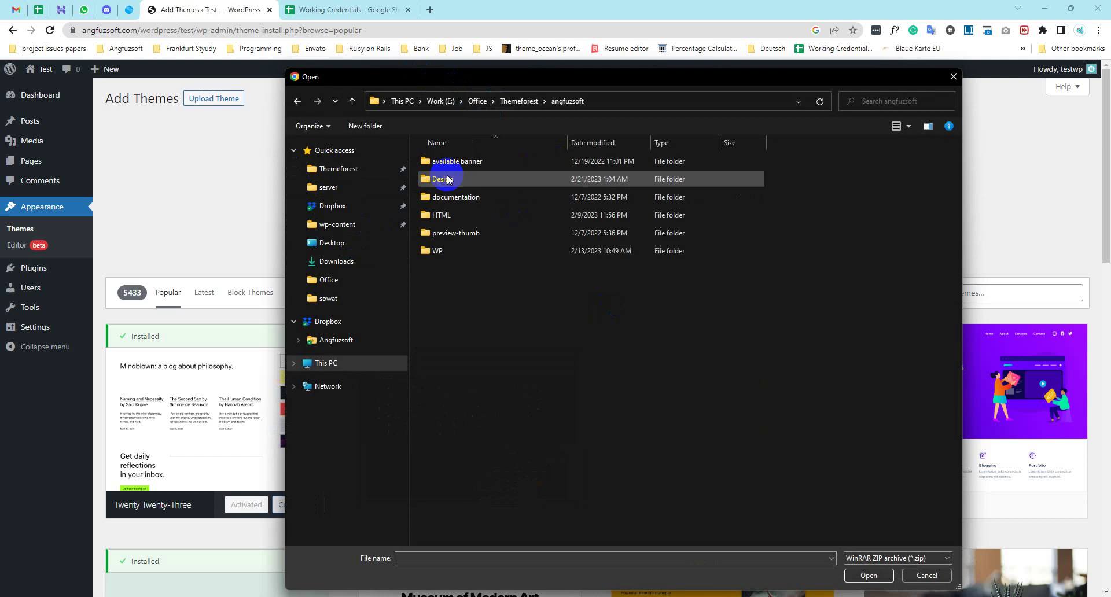
{"action": "double_click", "coordinate": [435, 251]}
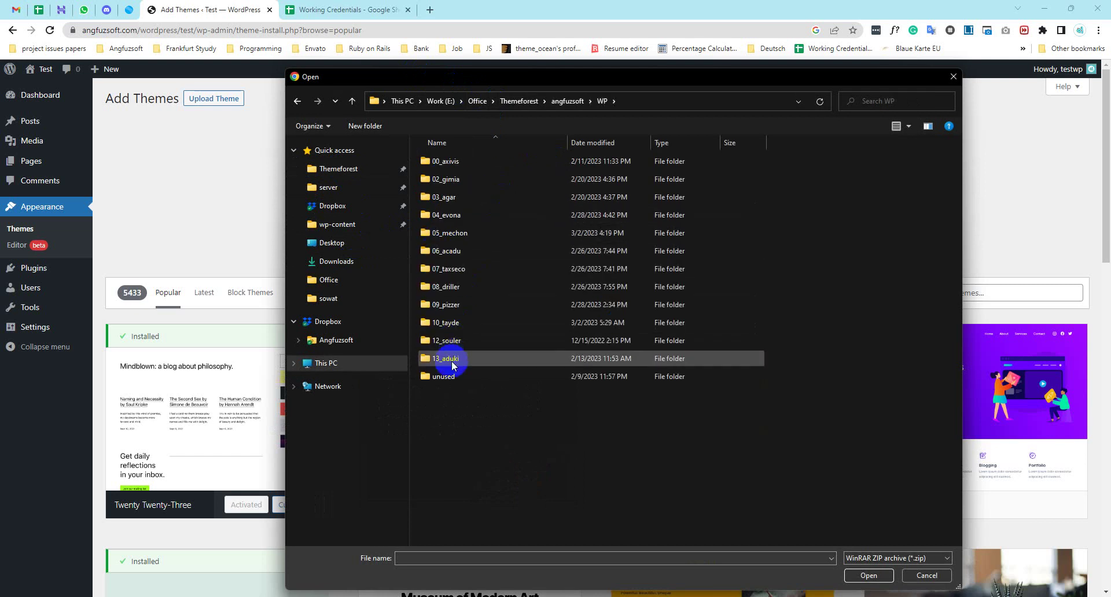
{"action": "left_click", "coordinate": [446, 309]}
{"action": "double_click", "coordinate": [445, 308]}
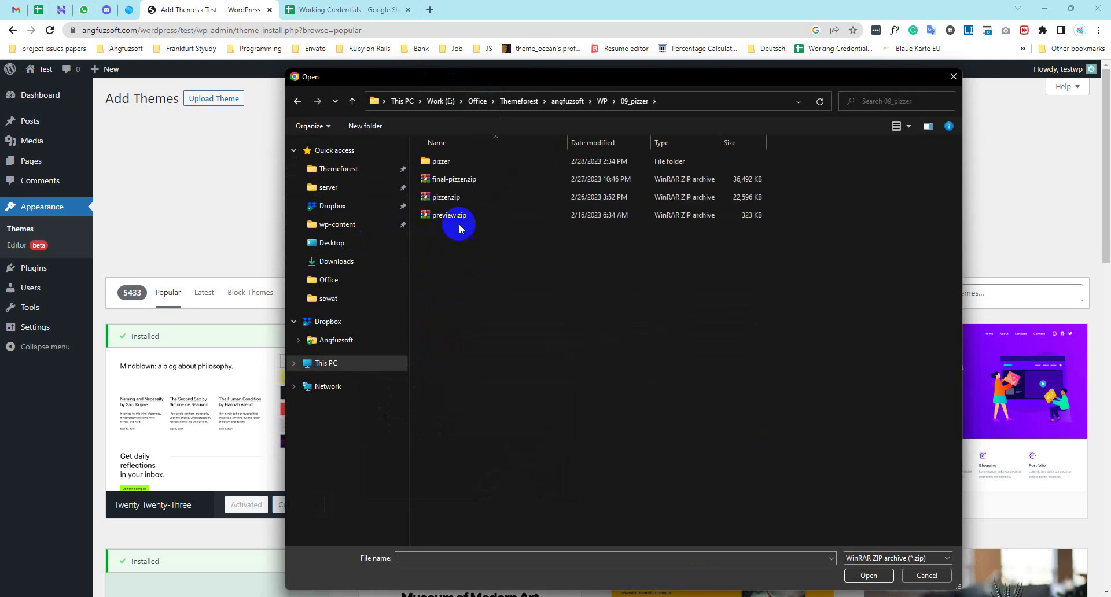
{"action": "double_click", "coordinate": [454, 199]}
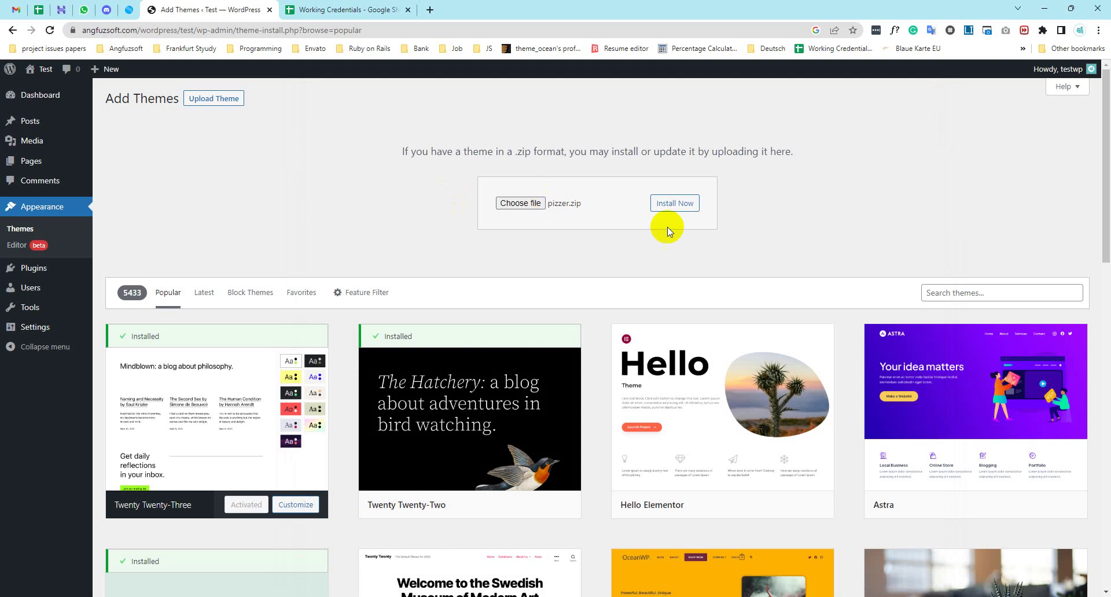
{"action": "left_click", "coordinate": [677, 206]}
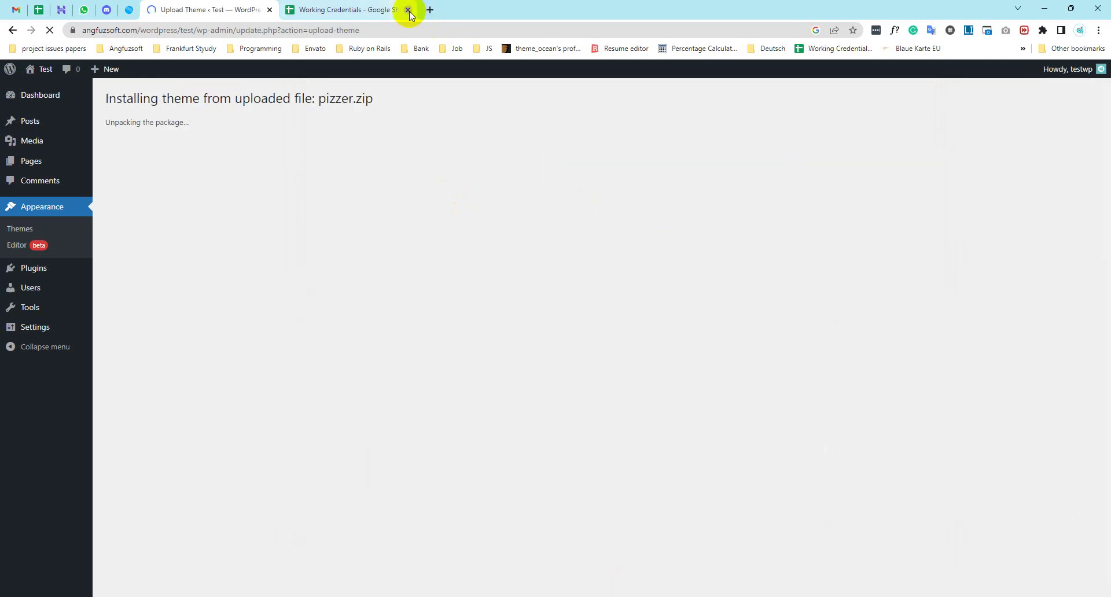
Close the Working Credentials spreadsheet without keeping pending changes, and activate the newly installed Pizzer theme
{"action": "left_click", "coordinate": [409, 10]}
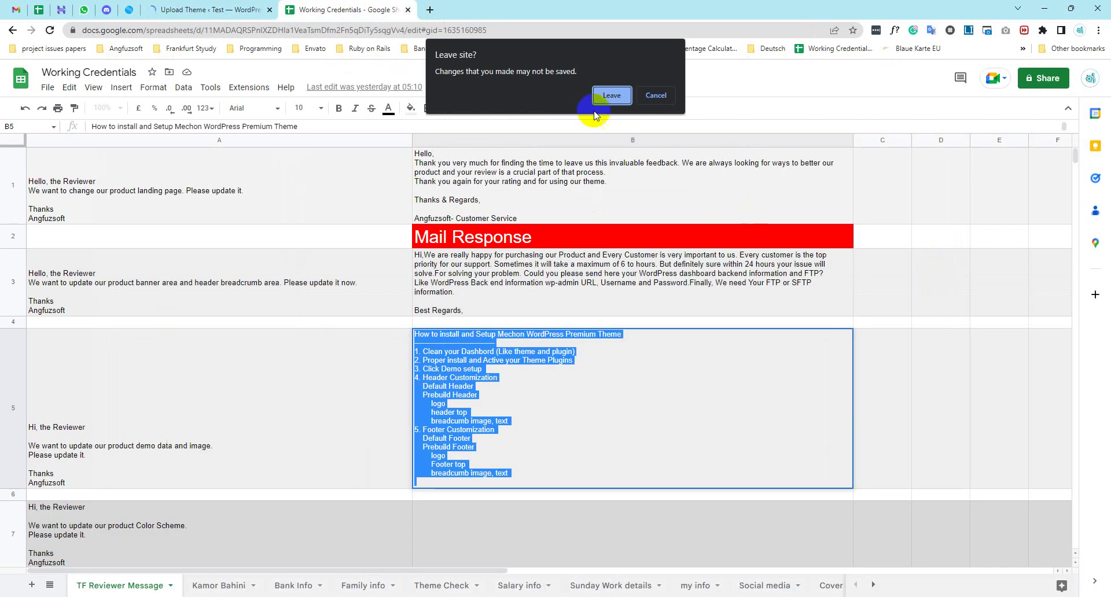
{"action": "left_click", "coordinate": [606, 96]}
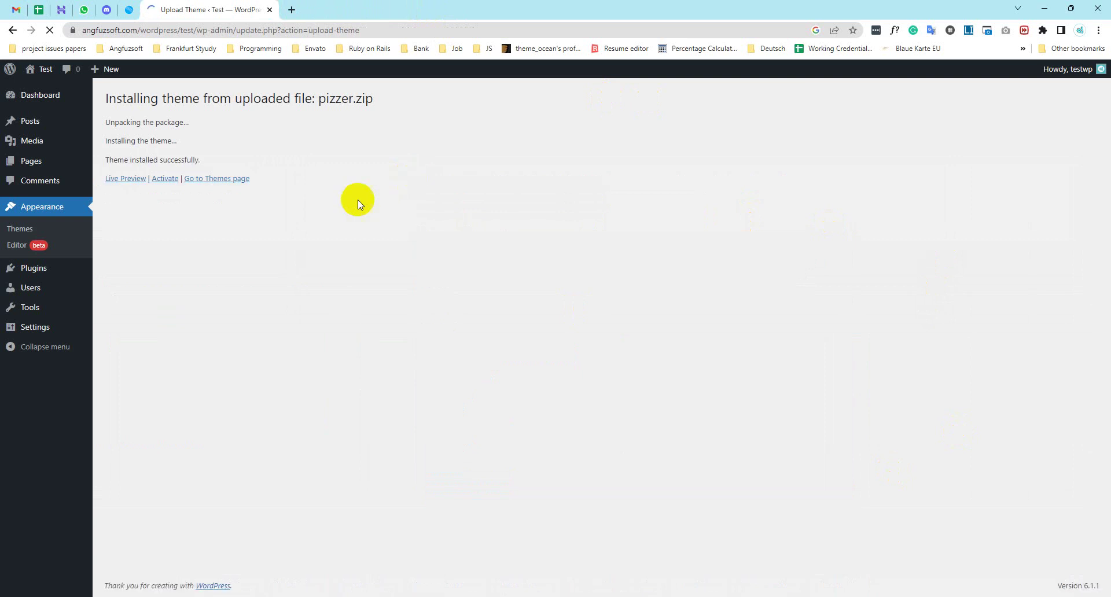
{"action": "left_click", "coordinate": [165, 179]}
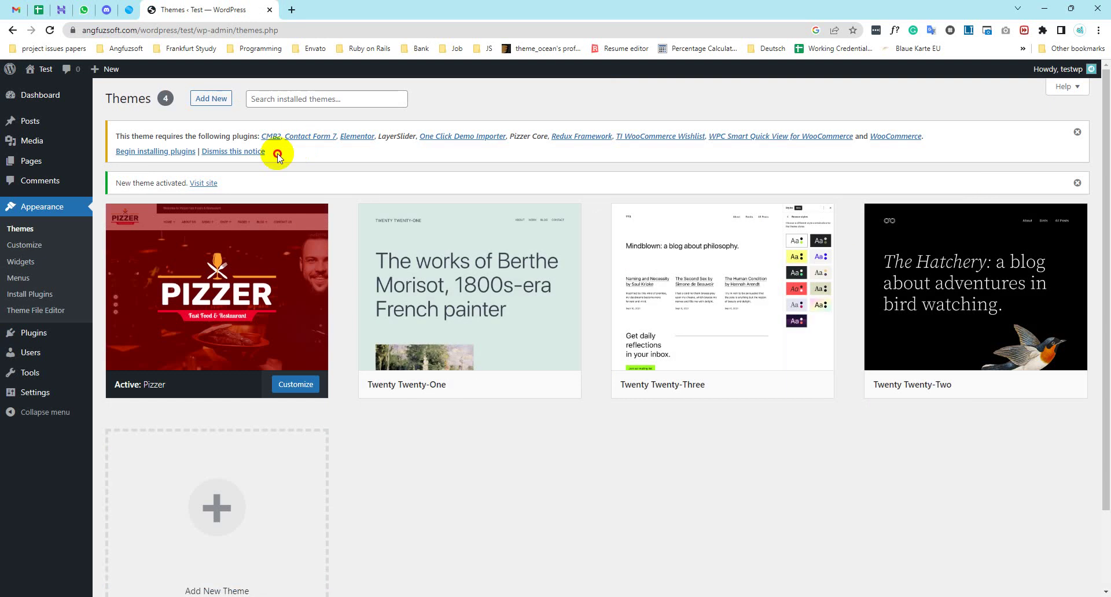
Open the theme's required plugins list and bulk-install all the plugins, from CMB2 to WooCommerce
{"action": "left_click_drag", "start_coordinate": [272, 151], "coordinate": [250, 137]}
{"action": "left_click", "coordinate": [162, 136]}
{"action": "left_click", "coordinate": [153, 152]}
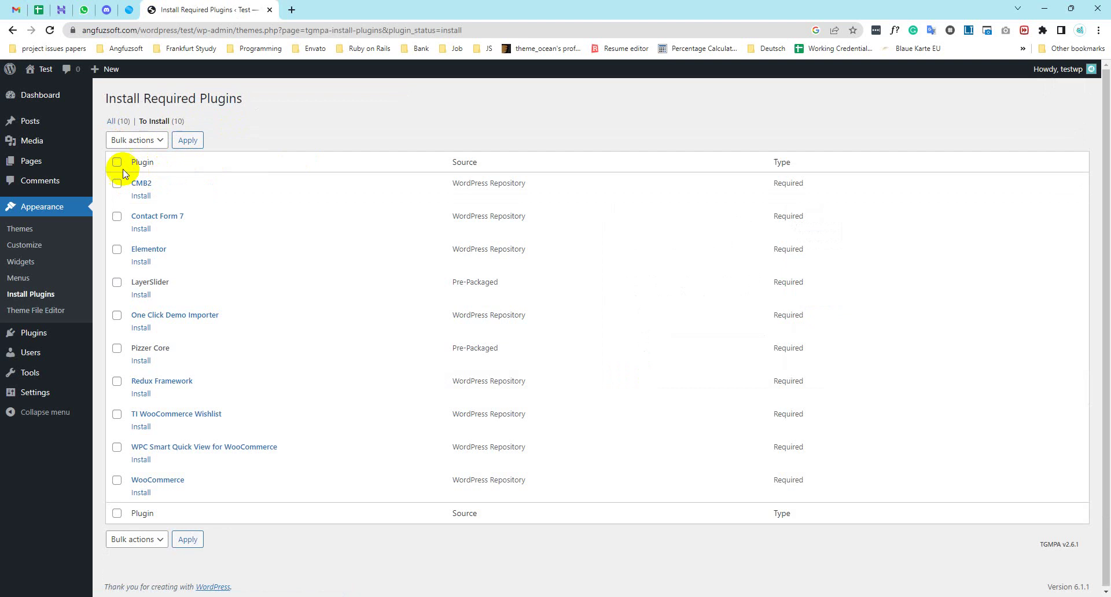
{"action": "left_click", "coordinate": [116, 162]}
{"action": "left_click", "coordinate": [154, 144]}
{"action": "left_click", "coordinate": [131, 169]}
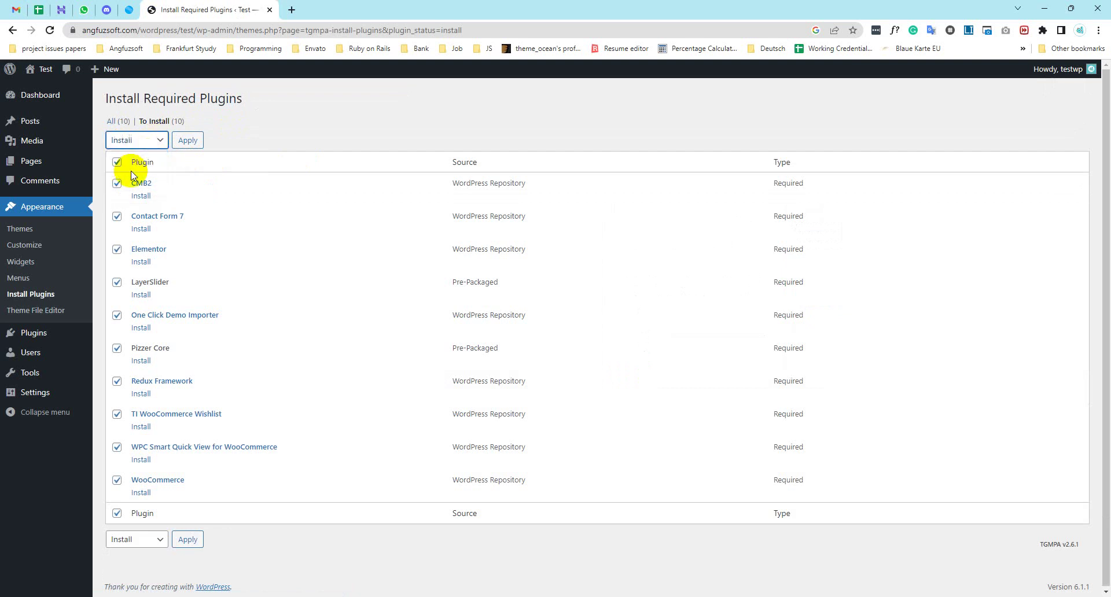
{"action": "left_click", "coordinate": [188, 140]}
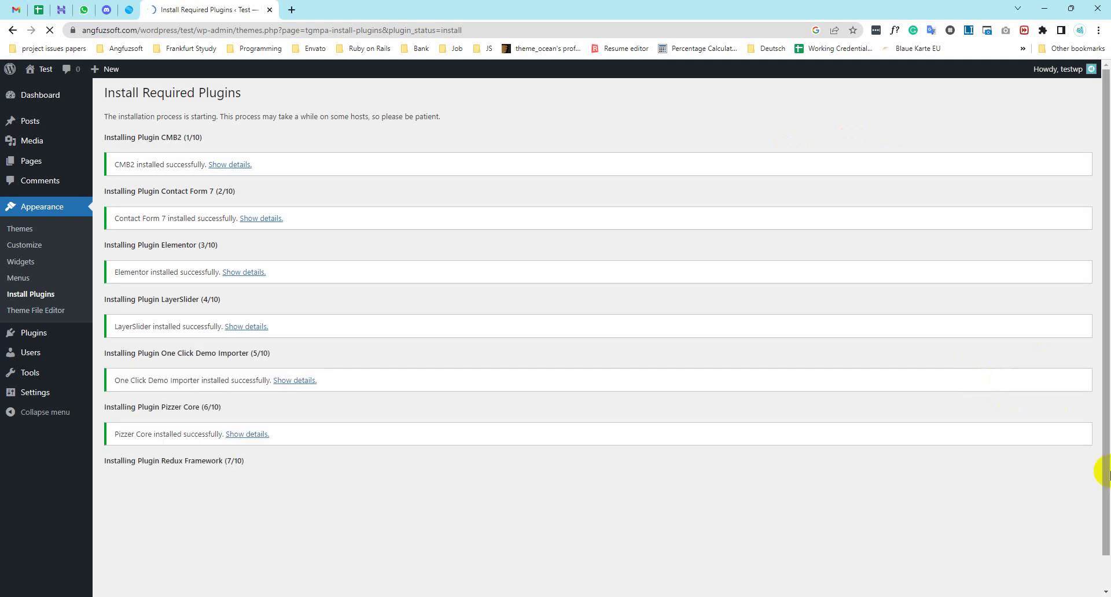
{"action": "scroll", "coordinate": [850, 509], "scroll_direction": "down", "scroll_amount": 1}
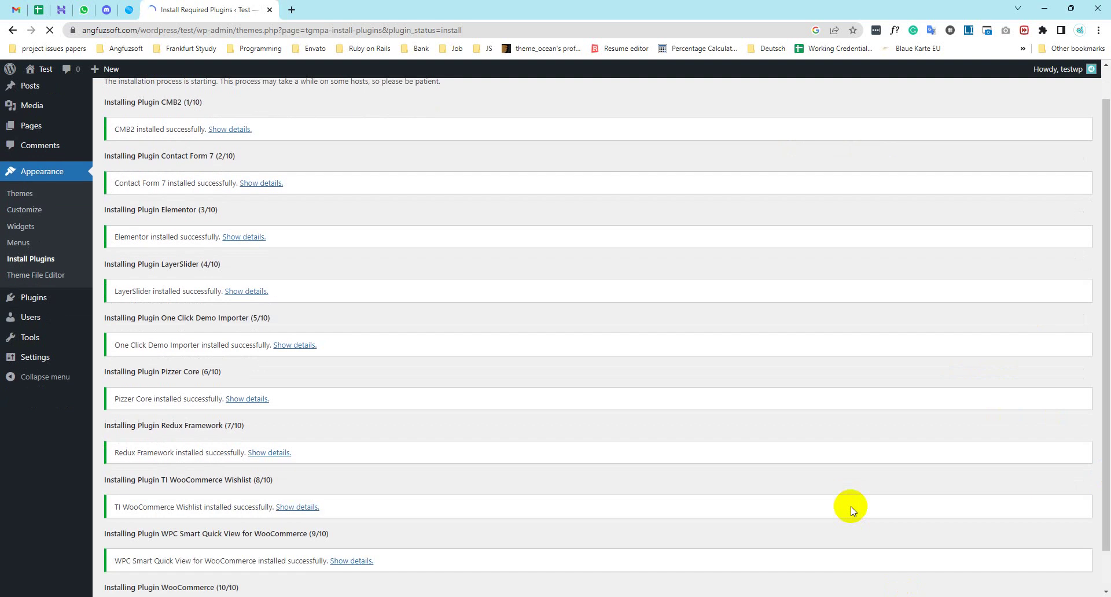
{"action": "scroll", "coordinate": [770, 512], "scroll_direction": "down", "scroll_amount": 1}
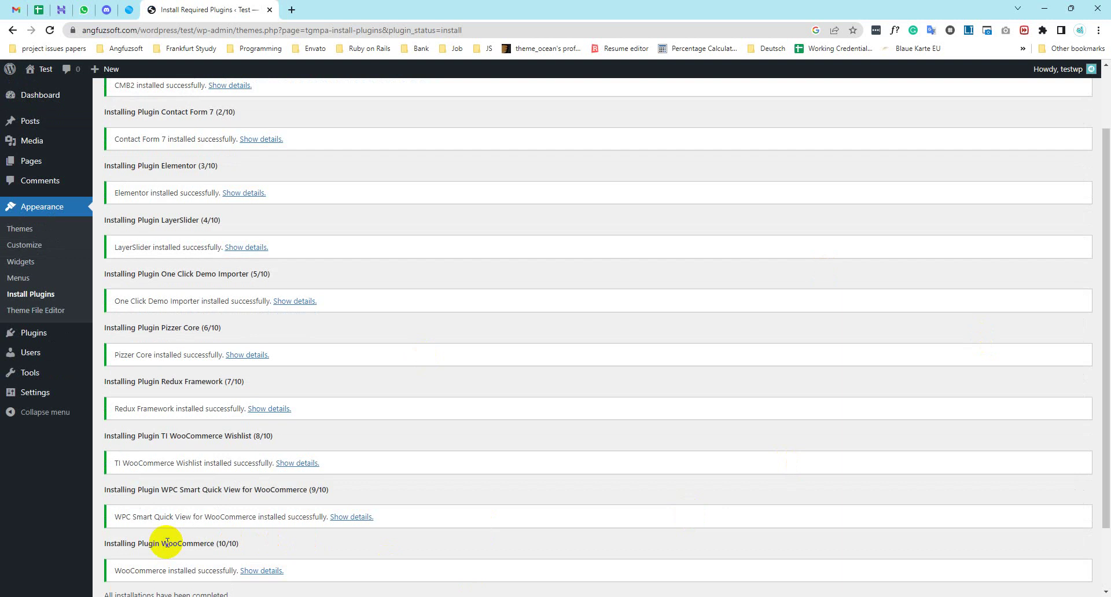
{"action": "scroll", "coordinate": [485, 355], "scroll_direction": "down", "scroll_amount": 2}
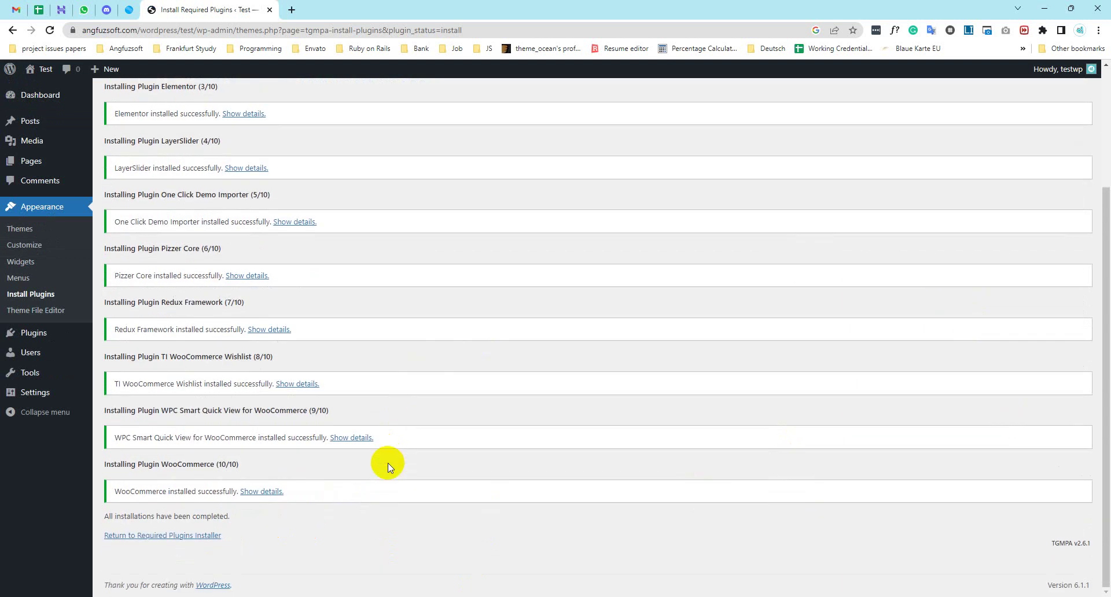
Return to the required plugins list, bulk-activate all the plugins from CMB2 to WooCommerce, and go back to the Dashboard
{"action": "left_click", "coordinate": [195, 537]}
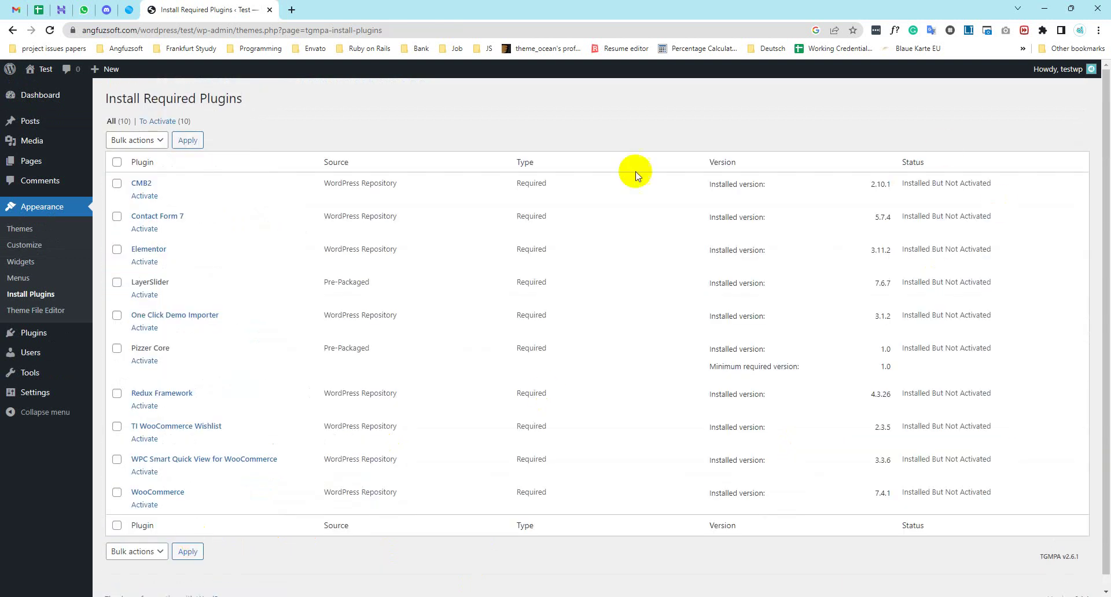
{"action": "left_click", "coordinate": [116, 162]}
{"action": "left_click", "coordinate": [136, 140]}
{"action": "left_click", "coordinate": [126, 189]}
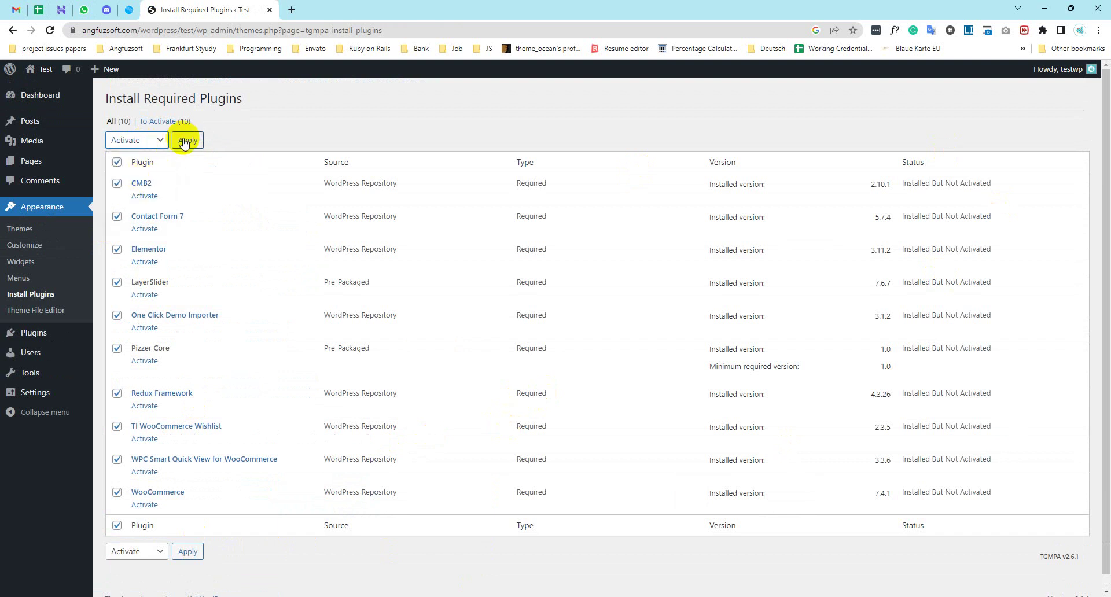
{"action": "left_click", "coordinate": [186, 139]}
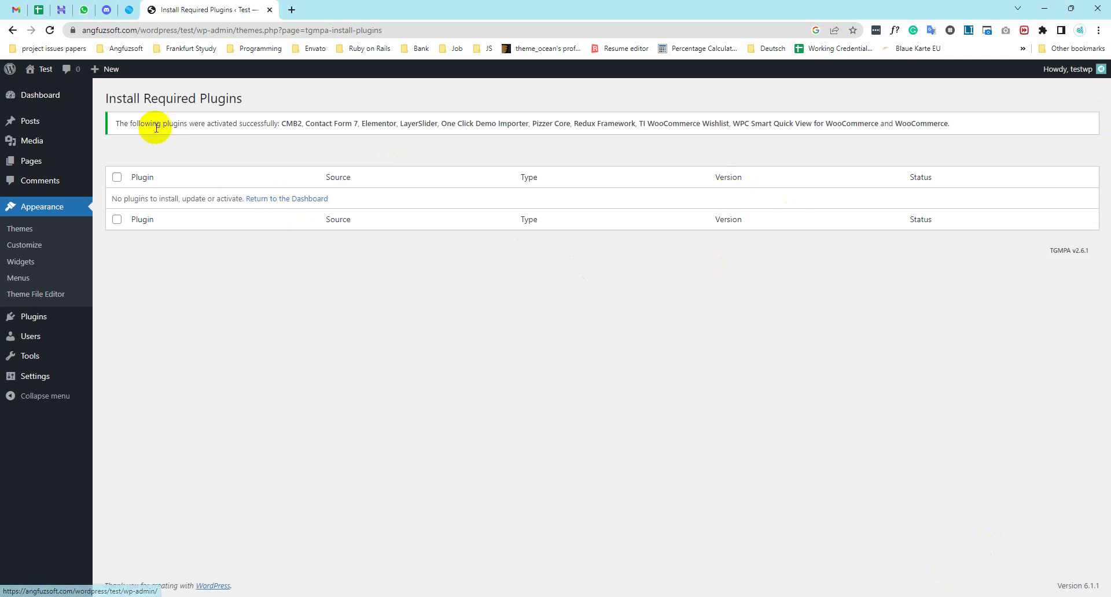
{"action": "left_click_drag", "start_coordinate": [127, 123], "coordinate": [264, 123]}
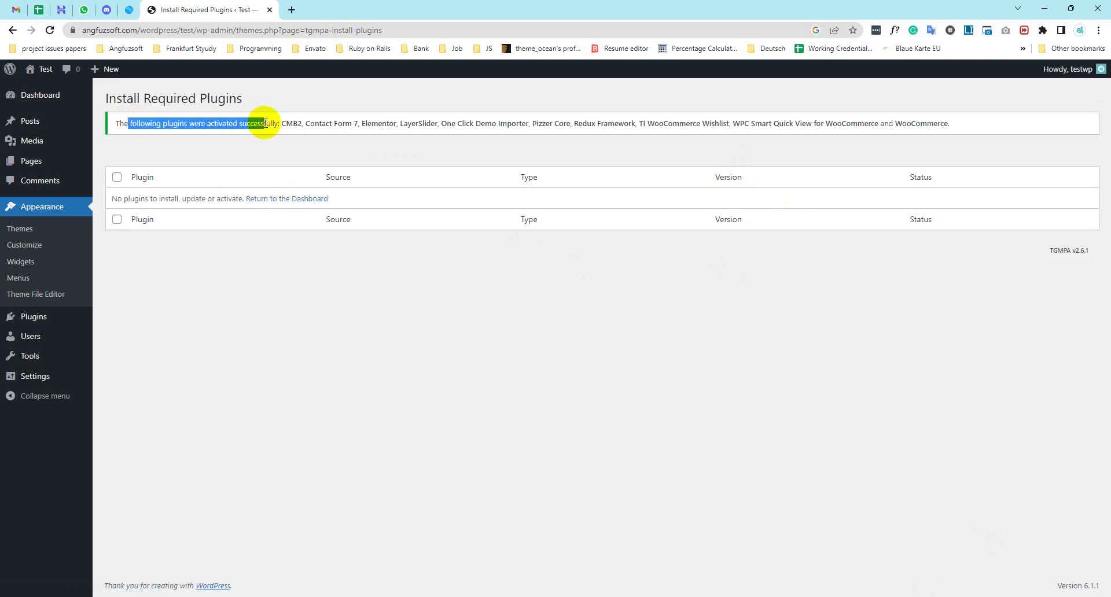
{"action": "left_click", "coordinate": [286, 198]}
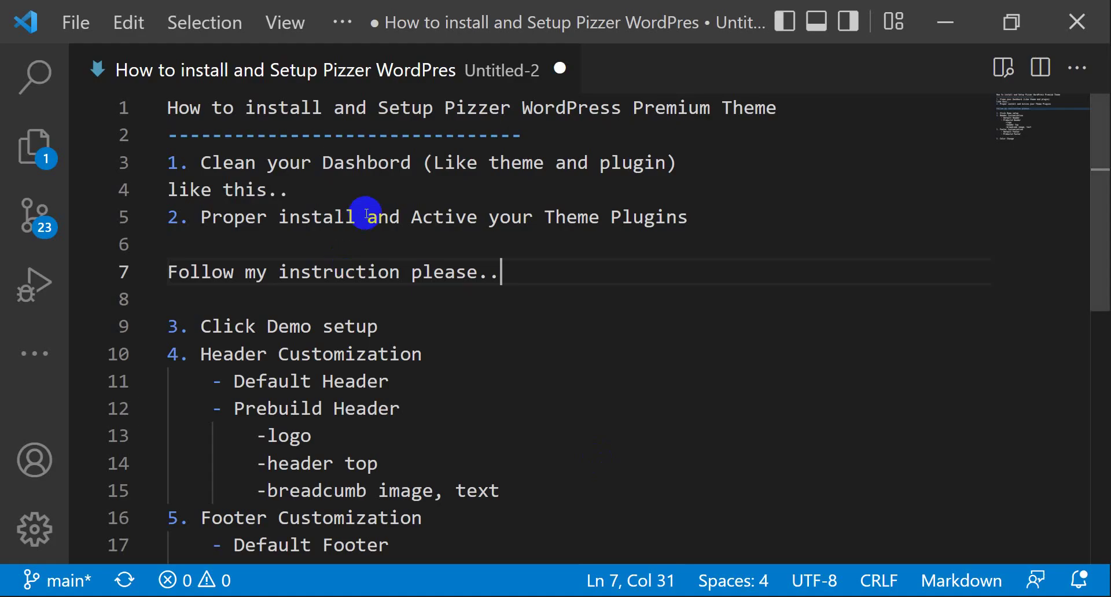
In the VS Code notes, add "Follow like my activities please.." below item 3, leaving a blank line before item 4
{"action": "left_click", "coordinate": [384, 322]}
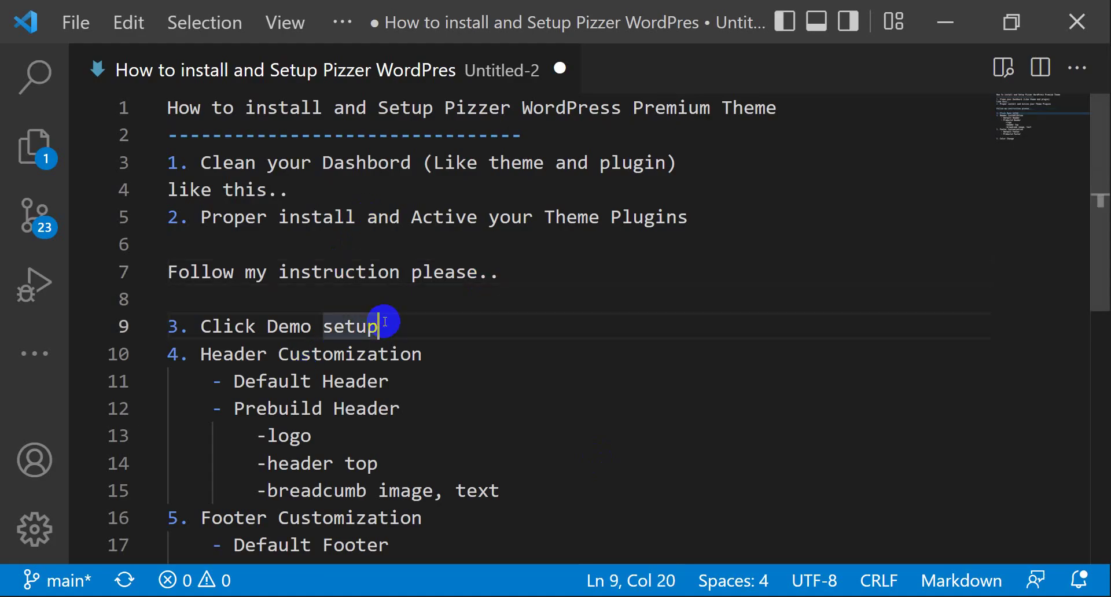
{"action": "key", "text": "Return"}
{"action": "key", "text": "Return"}
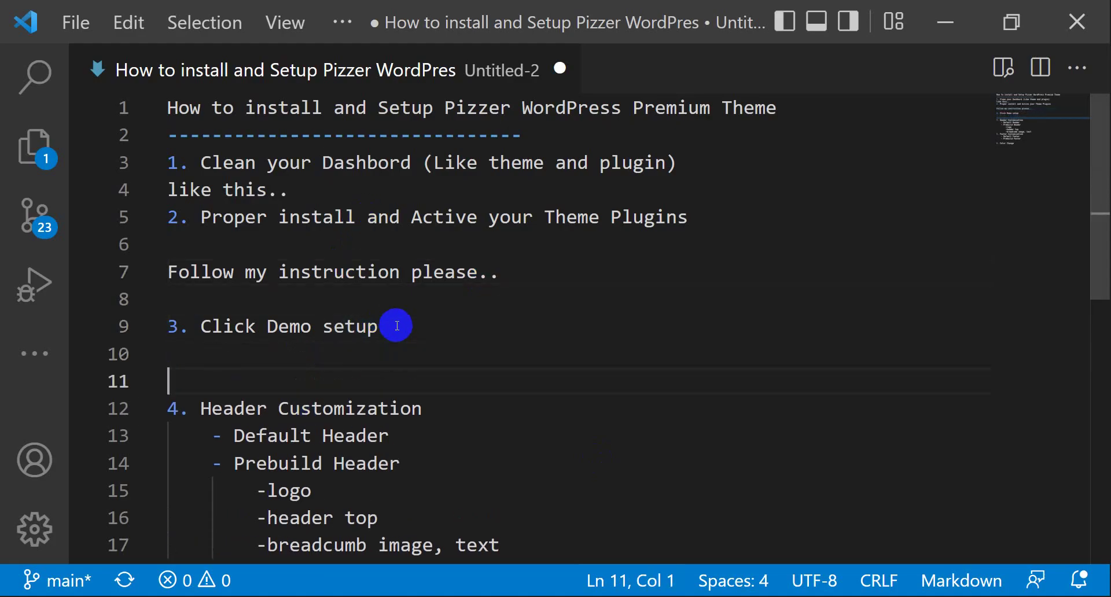
{"action": "key", "text": "Up"}
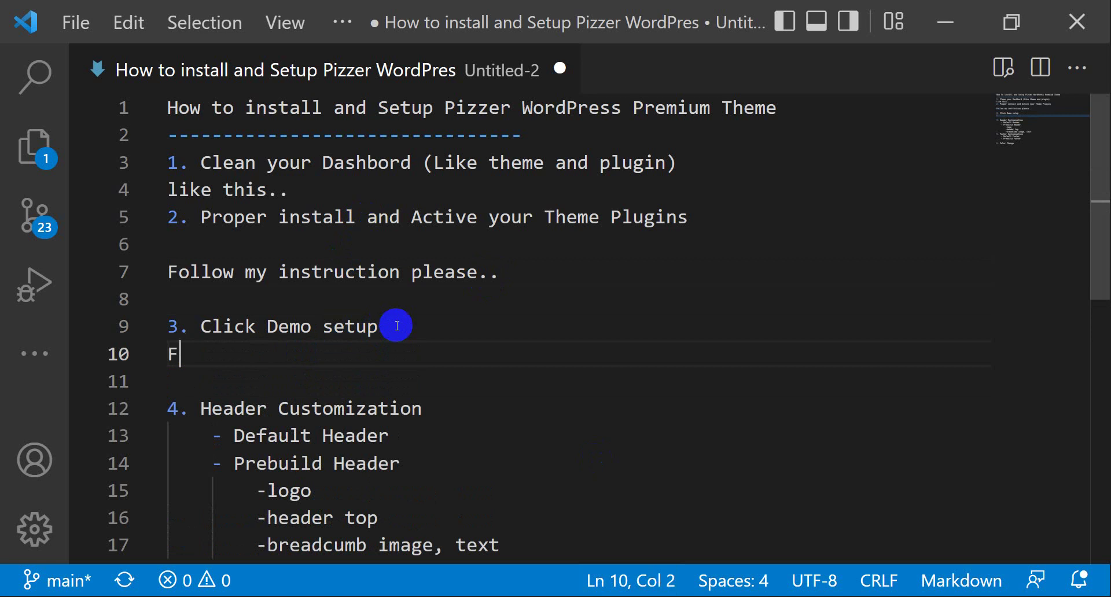
{"action": "type", "text": "Foloow like my activit"}
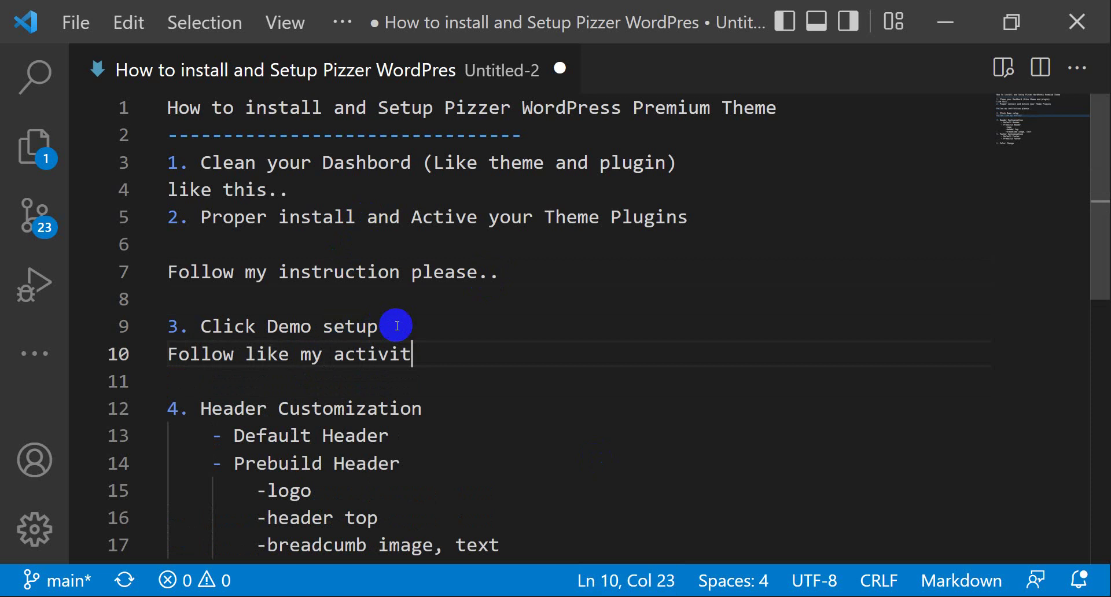
{"action": "type", "text": "ple"}
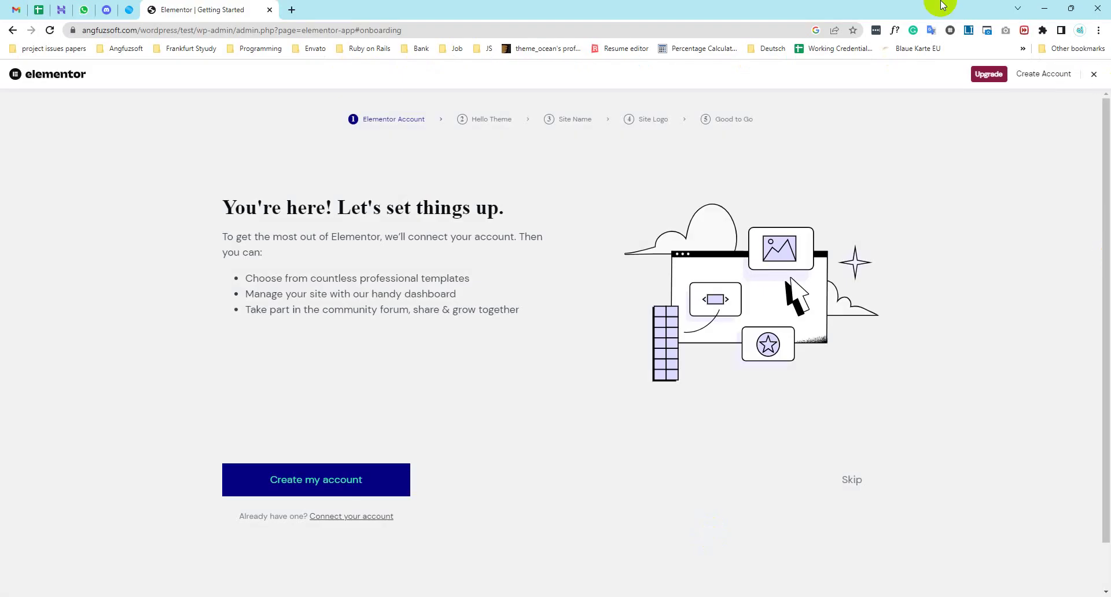
Switch to WordPress in Chrome, close the Elementor onboarding, and open the theme's Import Demo Data page
{"action": "left_click", "coordinate": [1095, 75]}
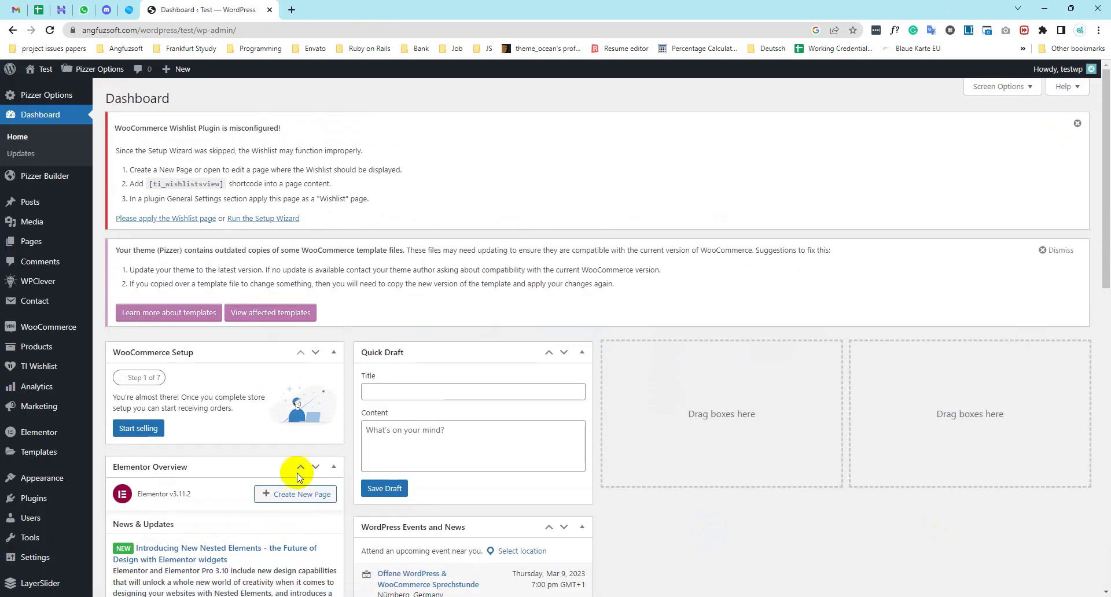
{"action": "scroll", "coordinate": [118, 342], "scroll_direction": "down", "scroll_amount": 3}
{"action": "mouse_move", "coordinate": [52, 455]}
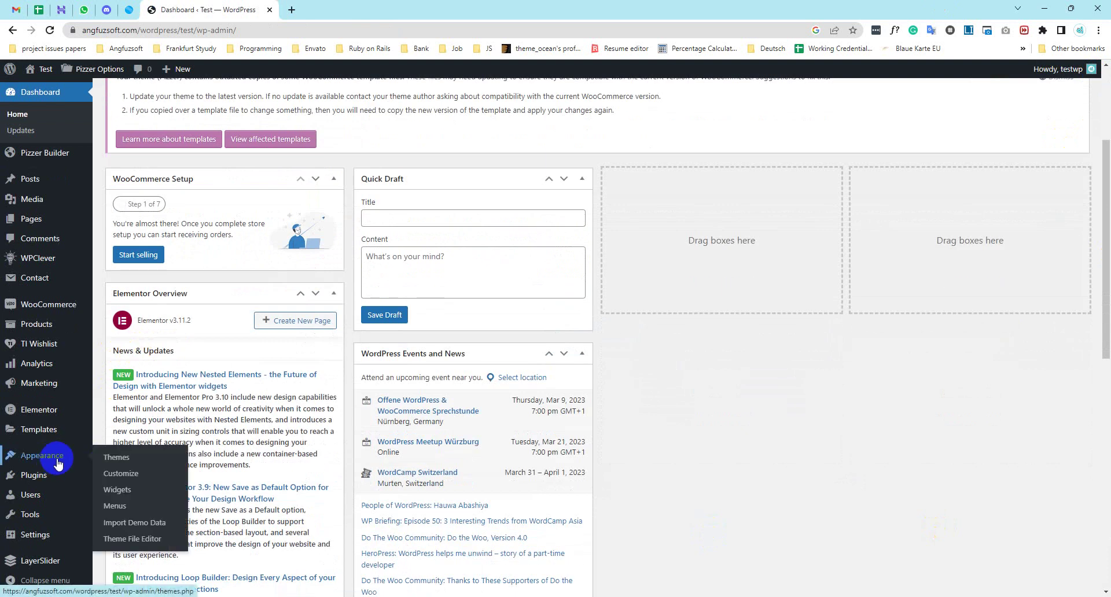
{"action": "left_click", "coordinate": [141, 524]}
{"action": "scroll", "coordinate": [435, 274], "scroll_direction": "up", "scroll_amount": 3}
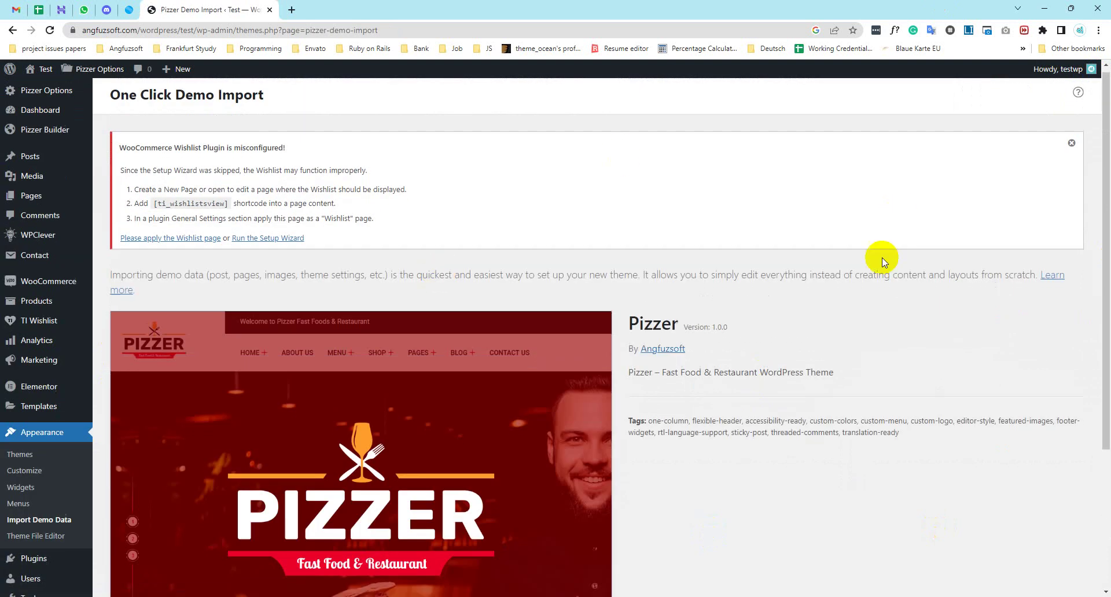
Start the Pizzer demo data import without selecting any of the recommended plugins
{"action": "scroll", "coordinate": [797, 266], "scroll_direction": "down", "scroll_amount": 5}
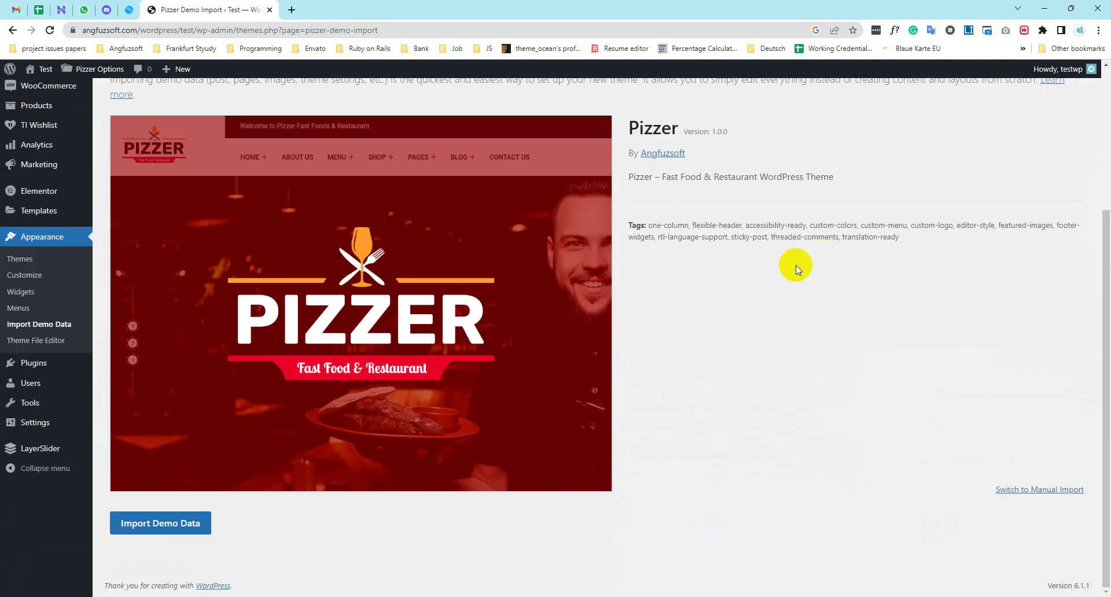
{"action": "left_click", "coordinate": [189, 523]}
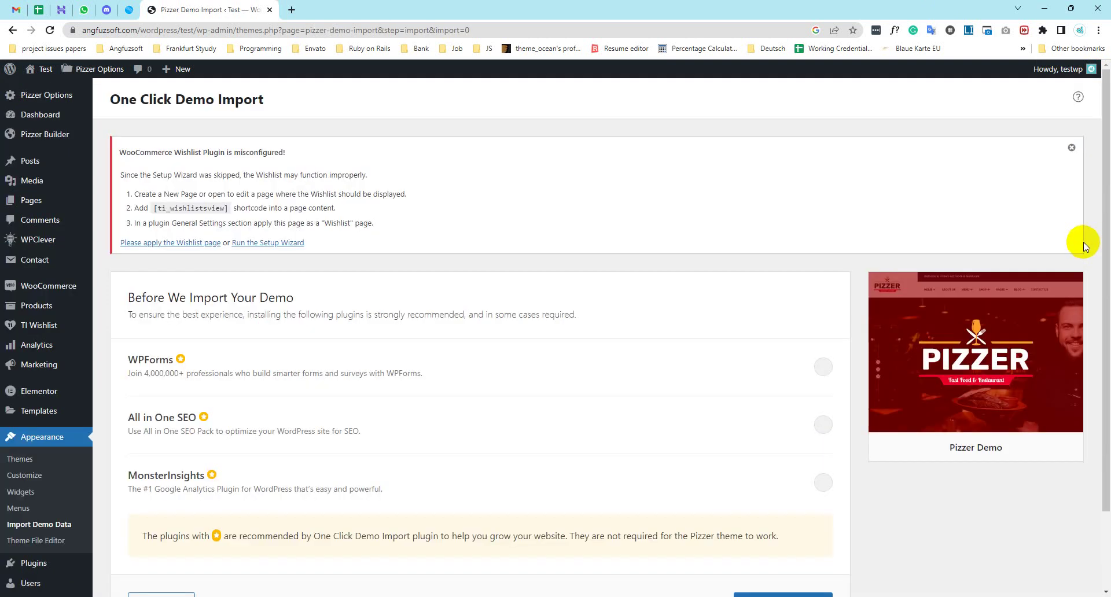
{"action": "scroll", "coordinate": [404, 371], "scroll_direction": "down", "scroll_amount": 3}
{"action": "left_click", "coordinate": [771, 521]}
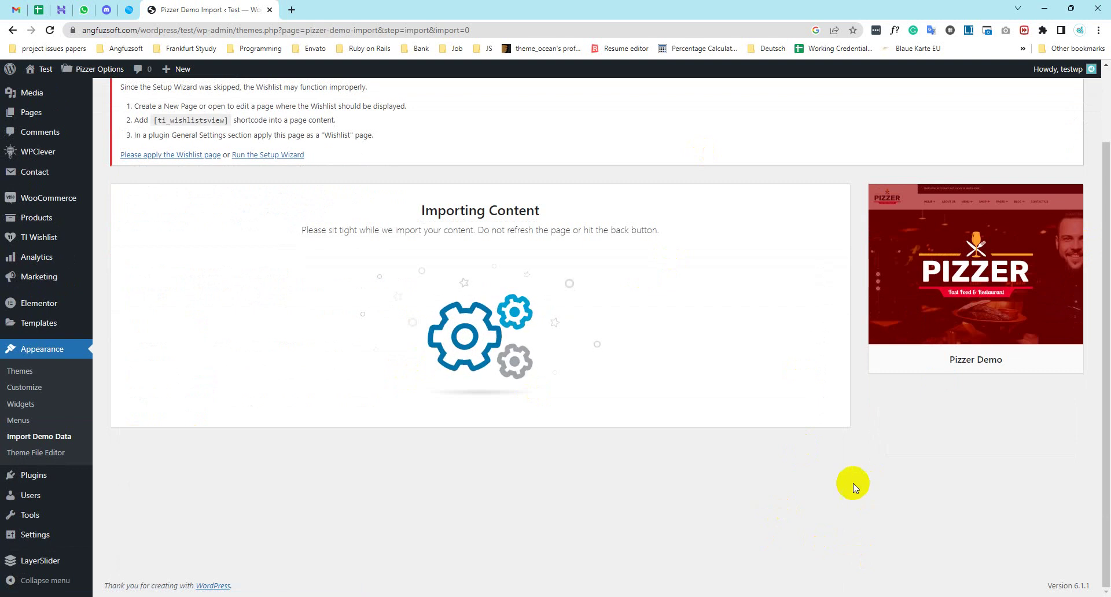
Switch to the VS Code notes and add "now wait 5-15 mins , dont reload dashbord please.." under the demo setup note
{"action": "mouse_move", "coordinate": [599, 596]}
{"action": "left_click", "coordinate": [599, 547]}
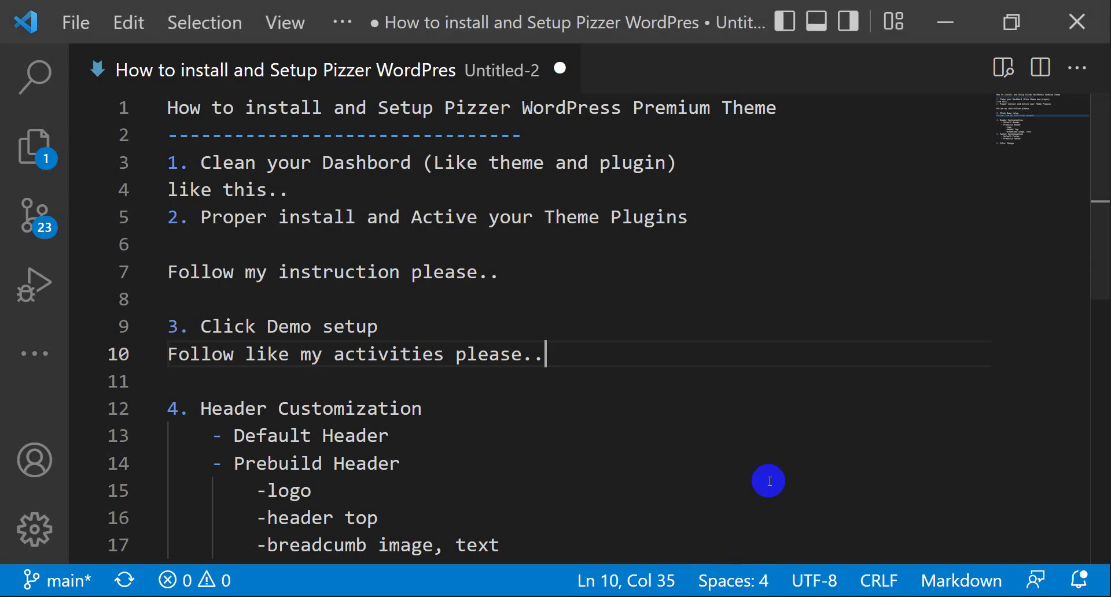
{"action": "key", "text": "Return"}
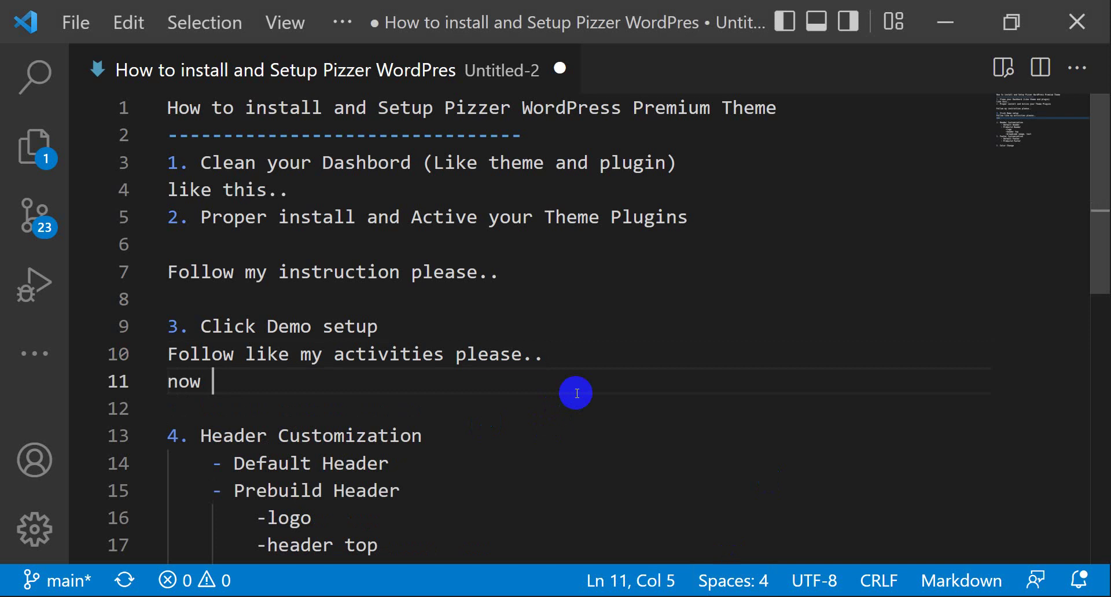
{"action": "type", "text": "now wait 5"}
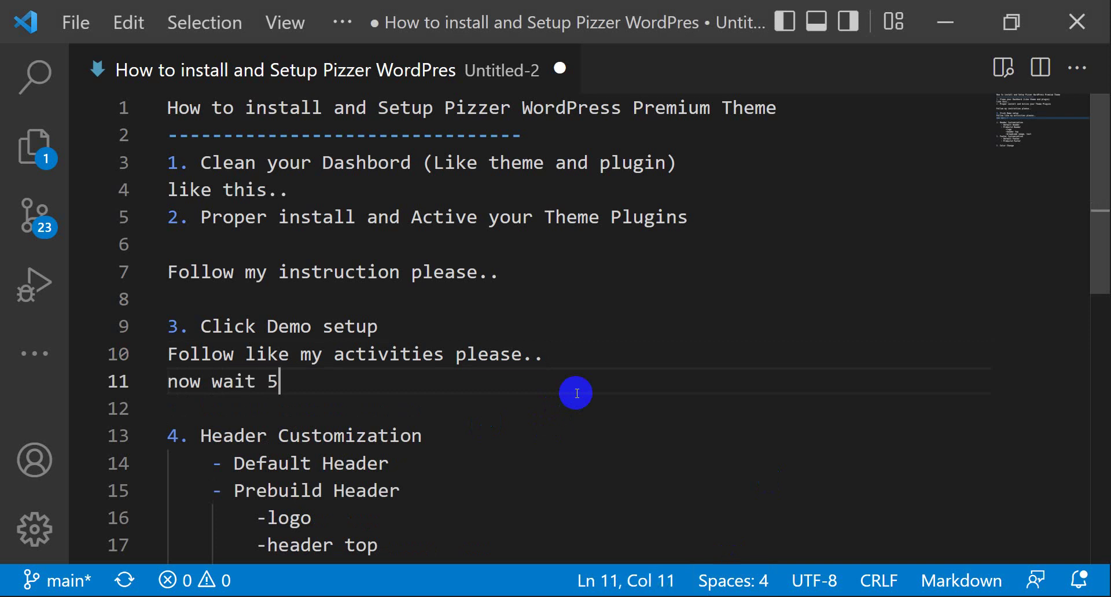
{"action": "type", "text": "-15 mins ,"}
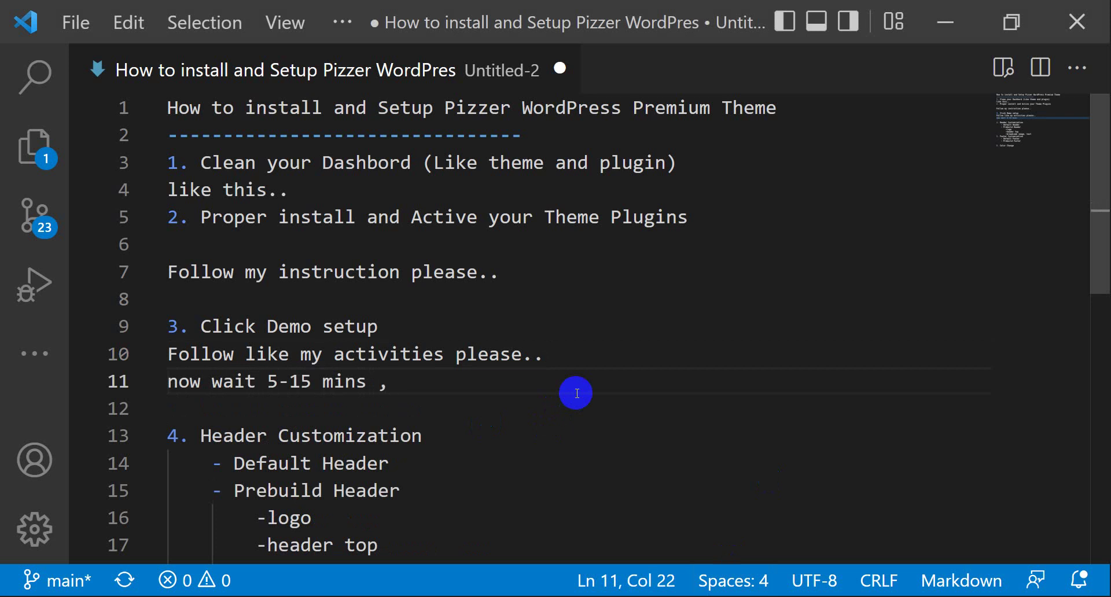
{"action": "type", "text": " dont re"}
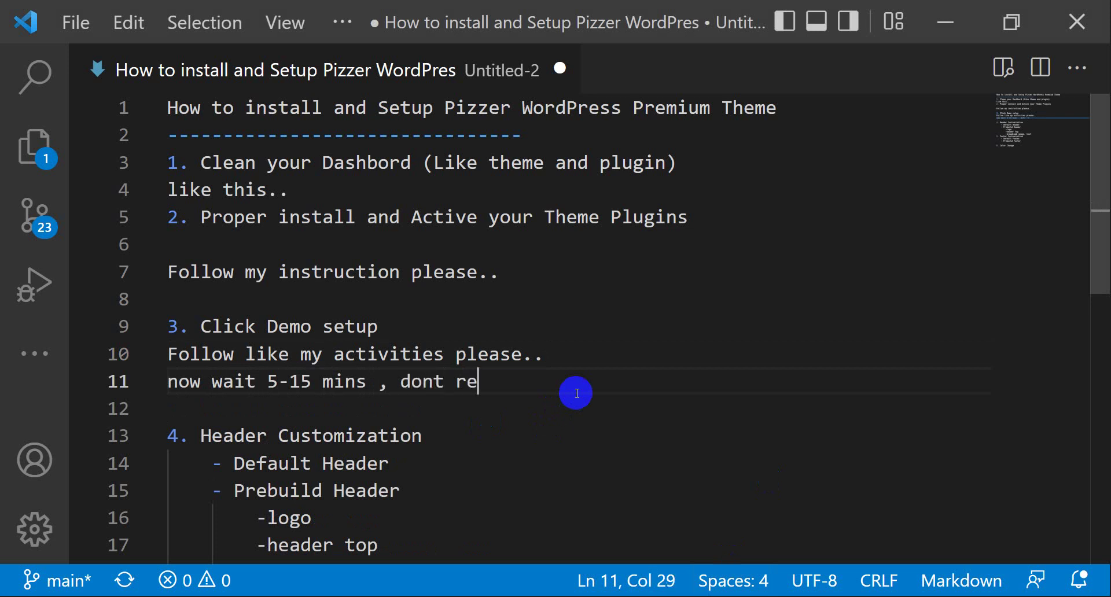
{"action": "type", "text": "load da"}
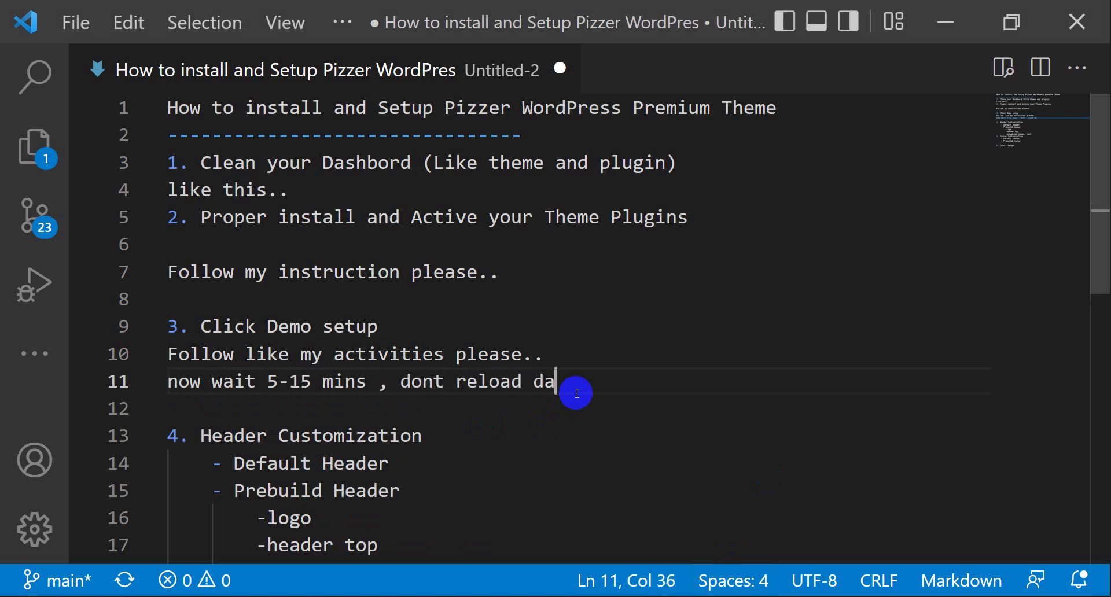
{"action": "type", "text": "shbord pleaqse"}
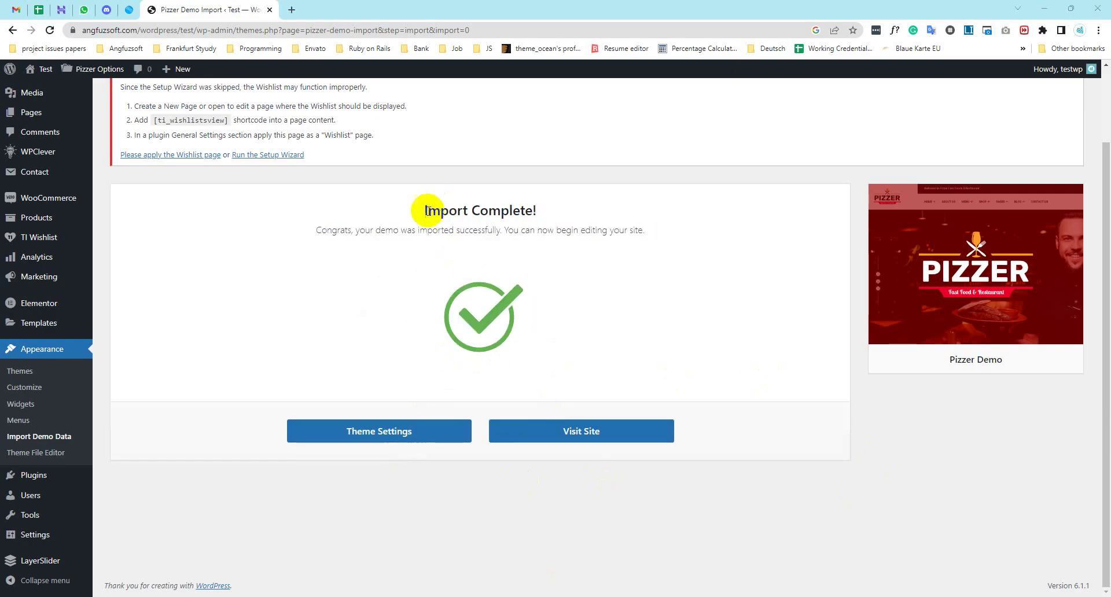
Switch to WordPress in Chrome and check the status message of the Pizzer demo import
{"action": "left_click_drag", "start_coordinate": [426, 211], "coordinate": [551, 210]}
{"action": "left_click_drag", "start_coordinate": [318, 232], "coordinate": [613, 234]}
{"action": "left_click", "coordinate": [677, 238]}
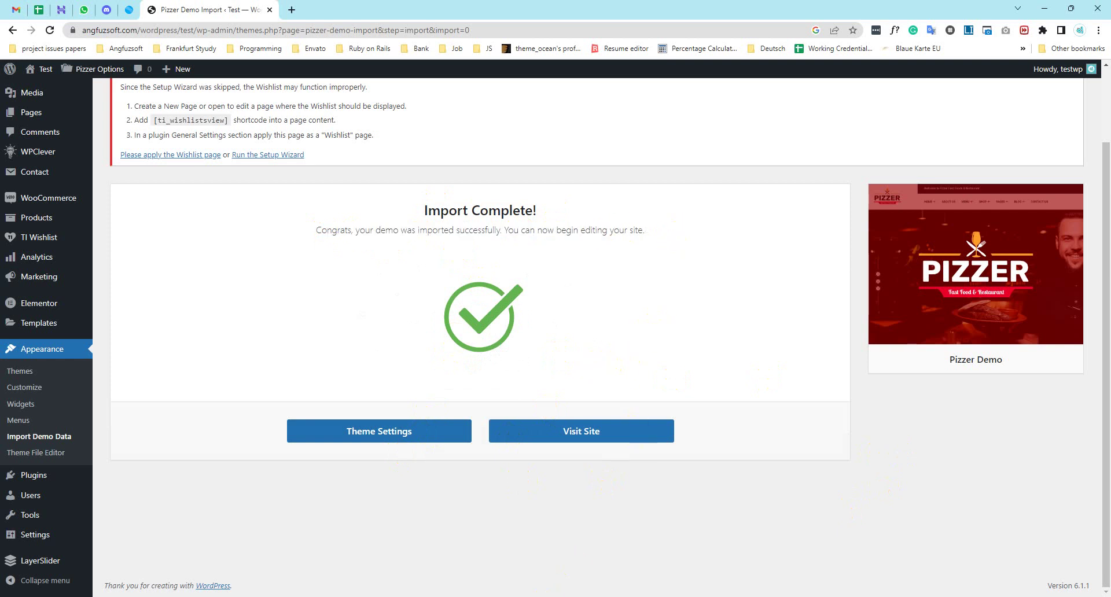
In the VS Code notes, add "before go customization you should save permalink.." above item 4, with blank lines around it
{"action": "key", "text": "alt+Tab"}
{"action": "scroll", "coordinate": [290, 405], "scroll_direction": "down", "scroll_amount": 3}
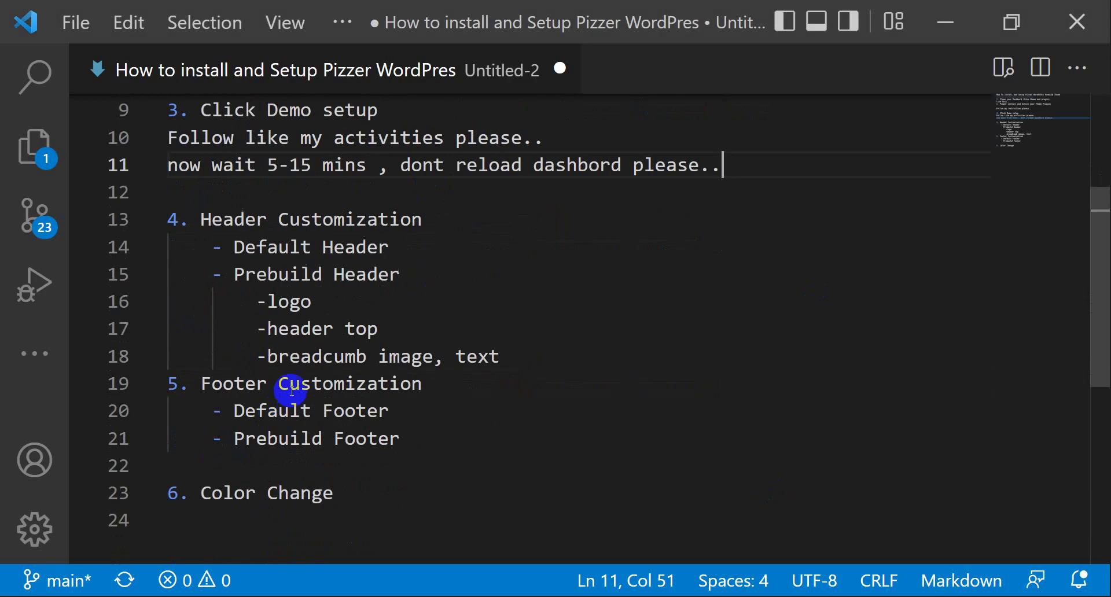
{"action": "scroll", "coordinate": [347, 324], "scroll_direction": "up", "scroll_amount": 1}
{"action": "left_click_drag", "start_coordinate": [200, 295], "coordinate": [422, 295]}
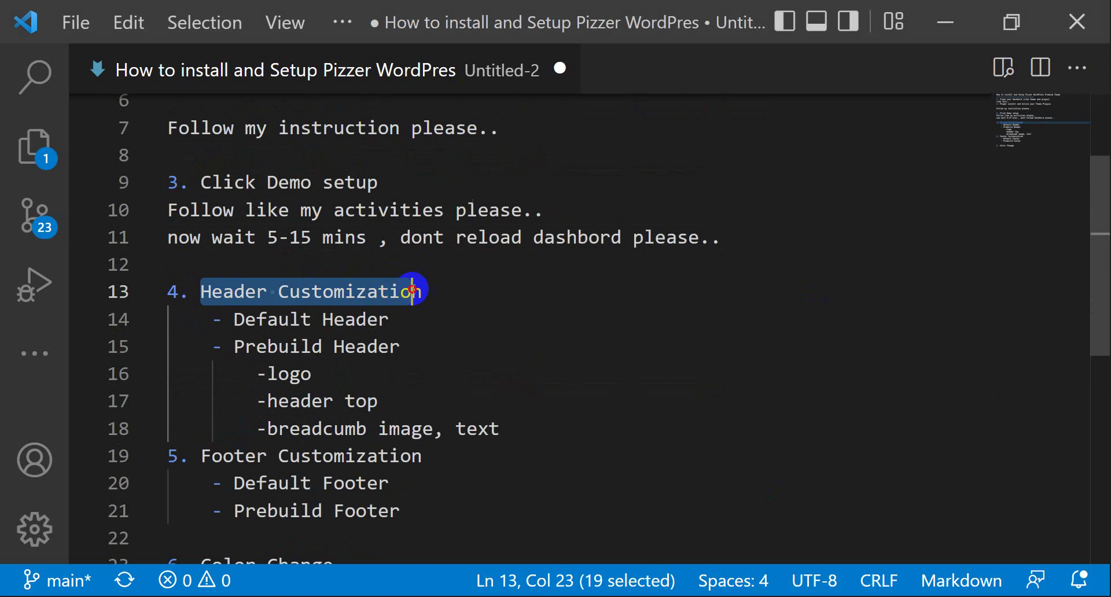
{"action": "left_click", "coordinate": [443, 297]}
{"action": "left_click", "coordinate": [240, 266]}
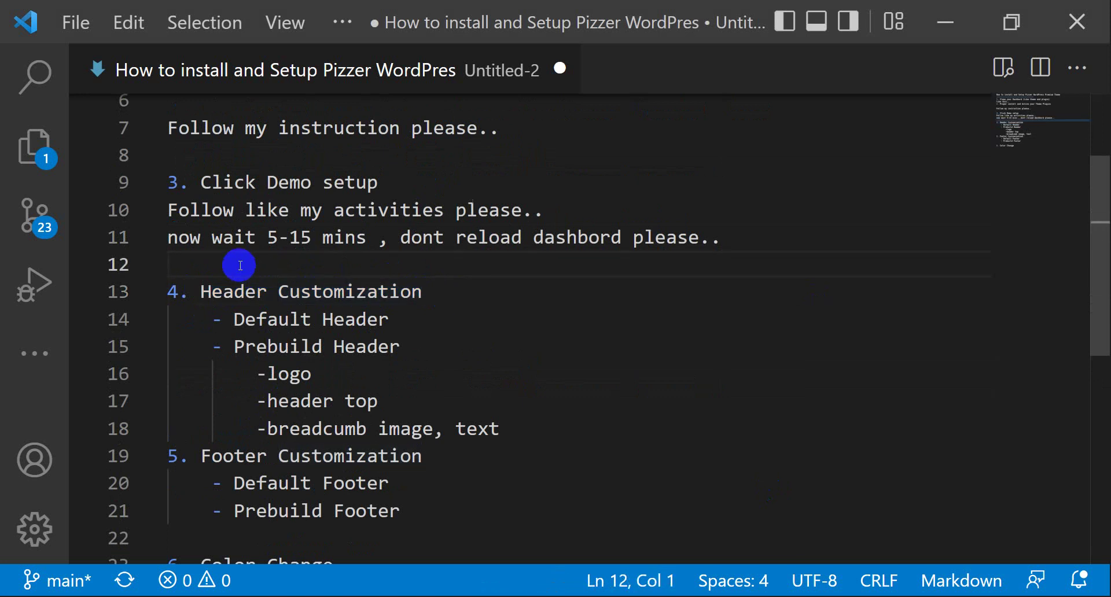
{"action": "key", "text": "Return"}
{"action": "key", "text": "Return"}
{"action": "key", "text": "Up"}
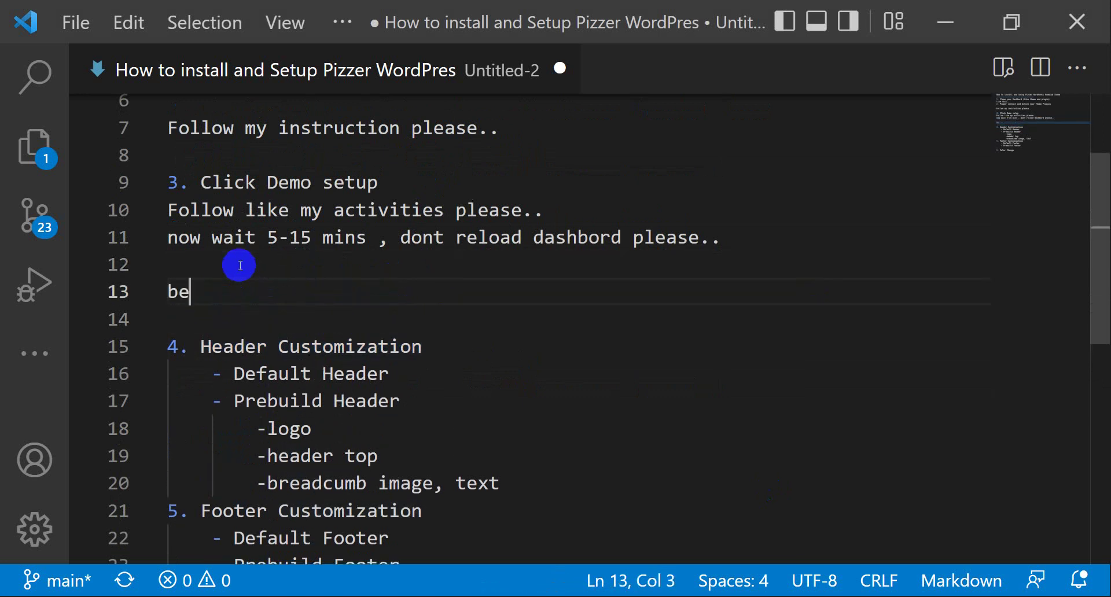
{"action": "type", "text": "before go customization you"}
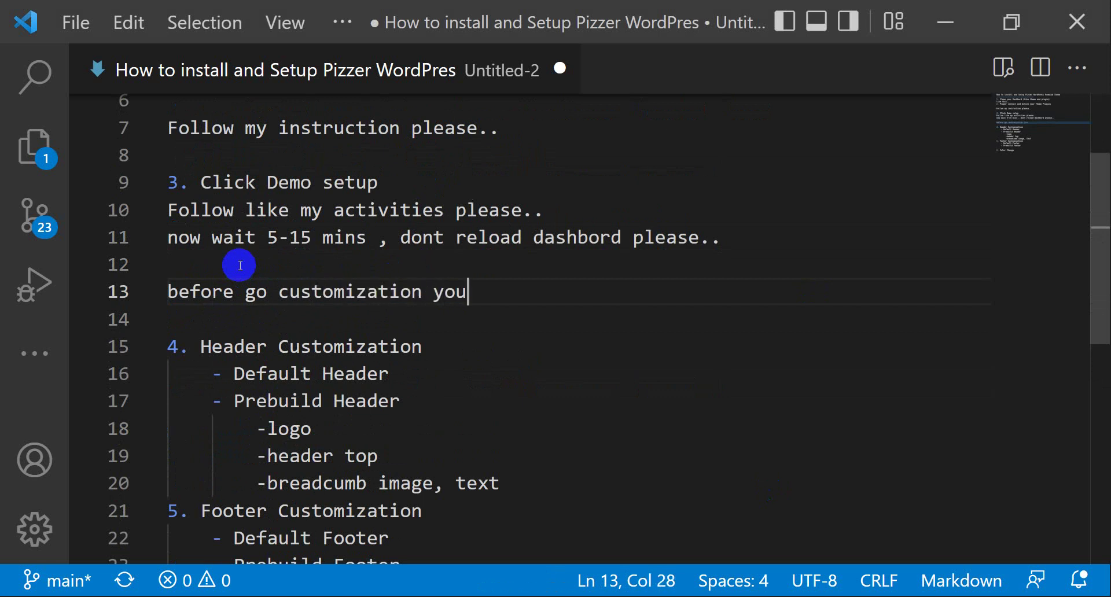
{"action": "type", "text": " should"}
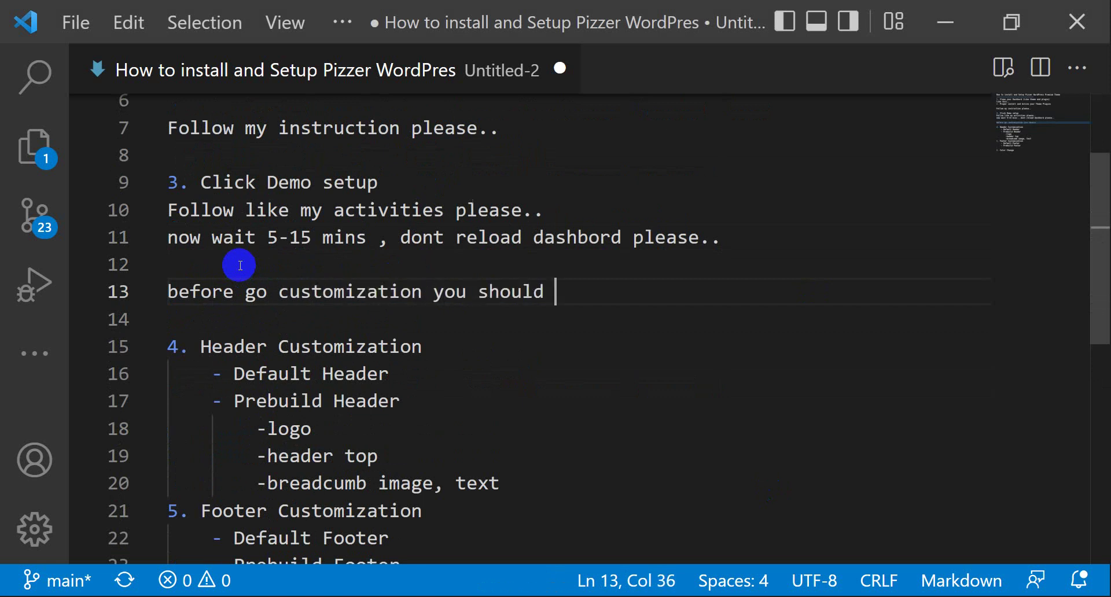
{"action": "type", "text": " save pe"}
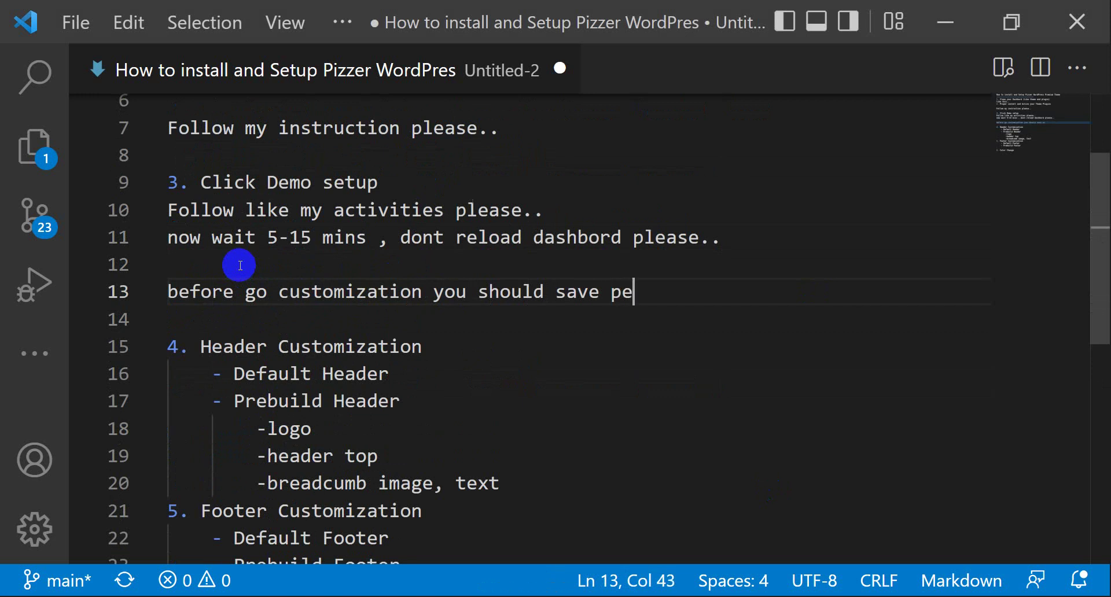
{"action": "type", "text": "rmalink.."}
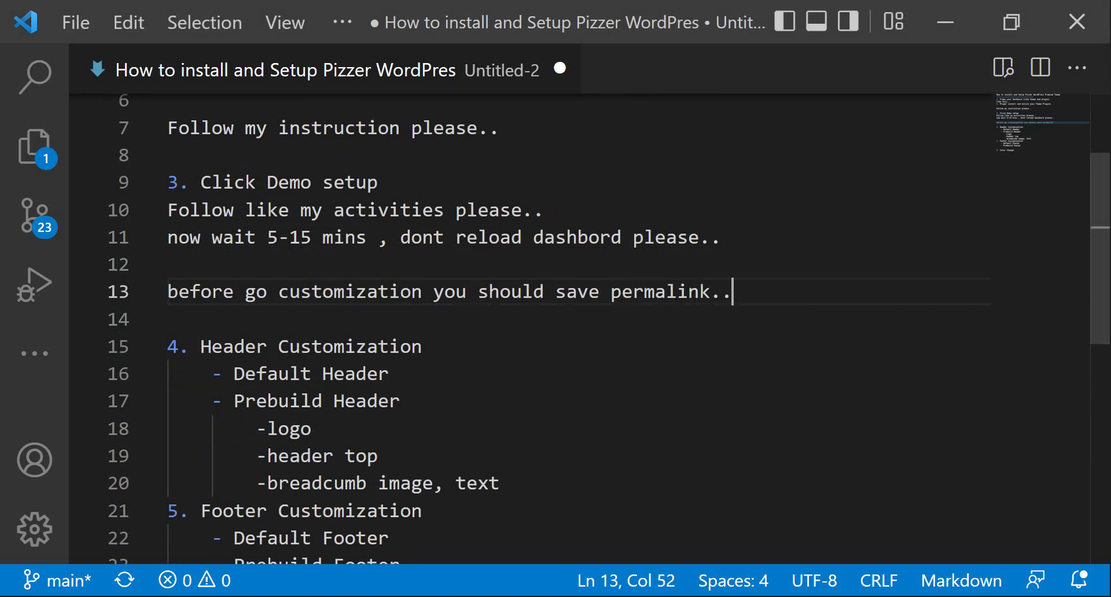
Switch to WordPress in Chrome, open the Permalink Settings page and go to its permalink structure options
{"action": "key", "text": "alt+Tab"}
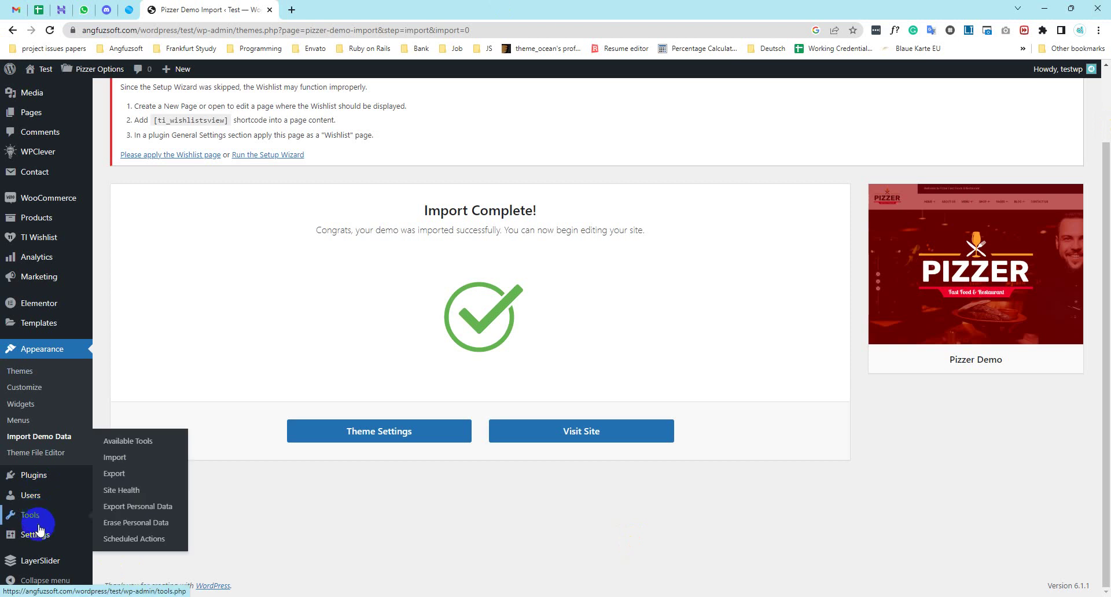
{"action": "mouse_move", "coordinate": [35, 534]}
{"action": "left_click", "coordinate": [112, 511]}
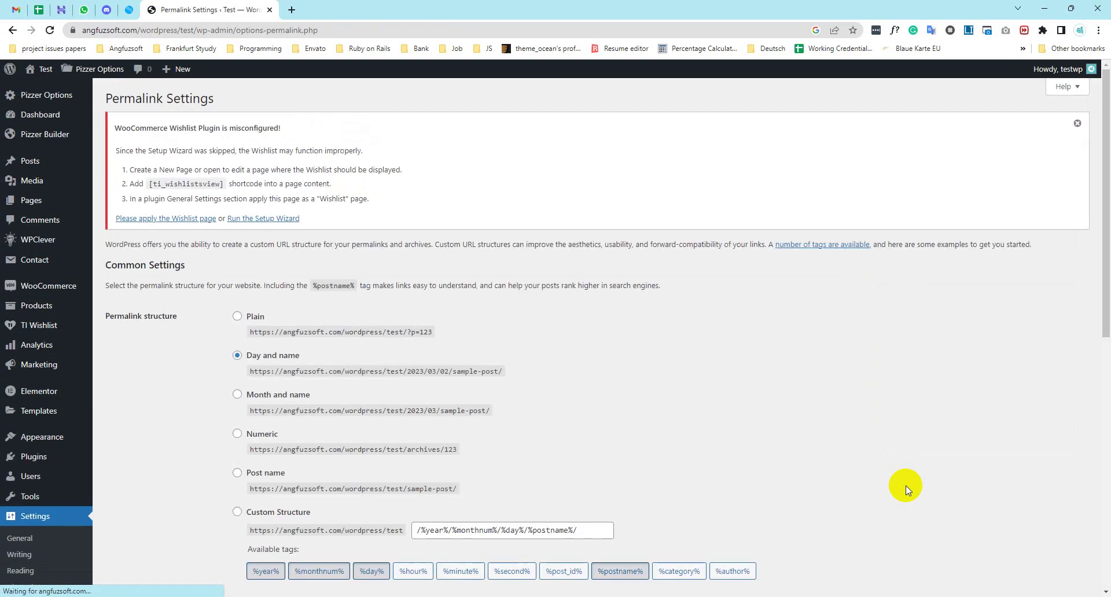
{"action": "scroll", "coordinate": [323, 352], "scroll_direction": "down", "scroll_amount": 3}
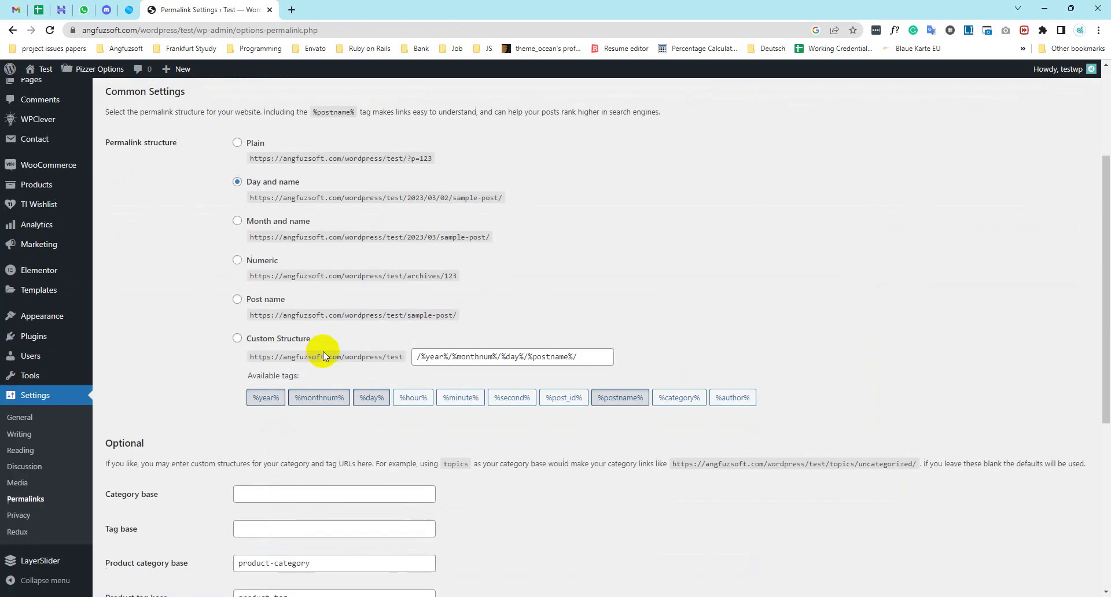
Set the permalink structure to Post name and save the permalink settings
{"action": "left_click", "coordinate": [271, 301]}
{"action": "scroll", "coordinate": [382, 451], "scroll_direction": "down", "scroll_amount": 6}
{"action": "left_click", "coordinate": [137, 538]}
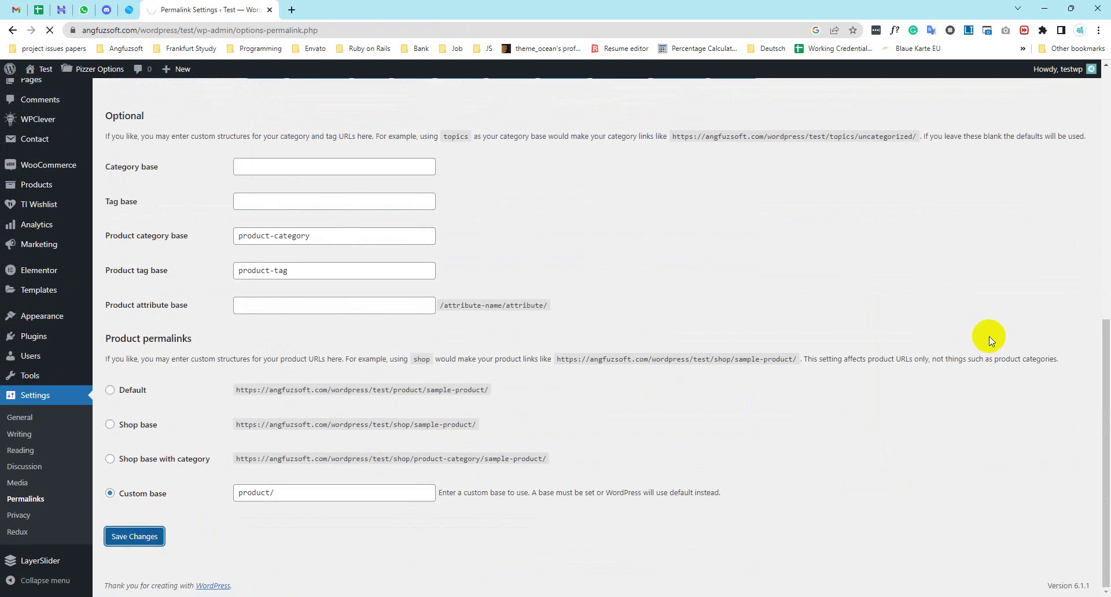
{"action": "scroll", "coordinate": [714, 401], "scroll_direction": "down", "scroll_amount": 10}
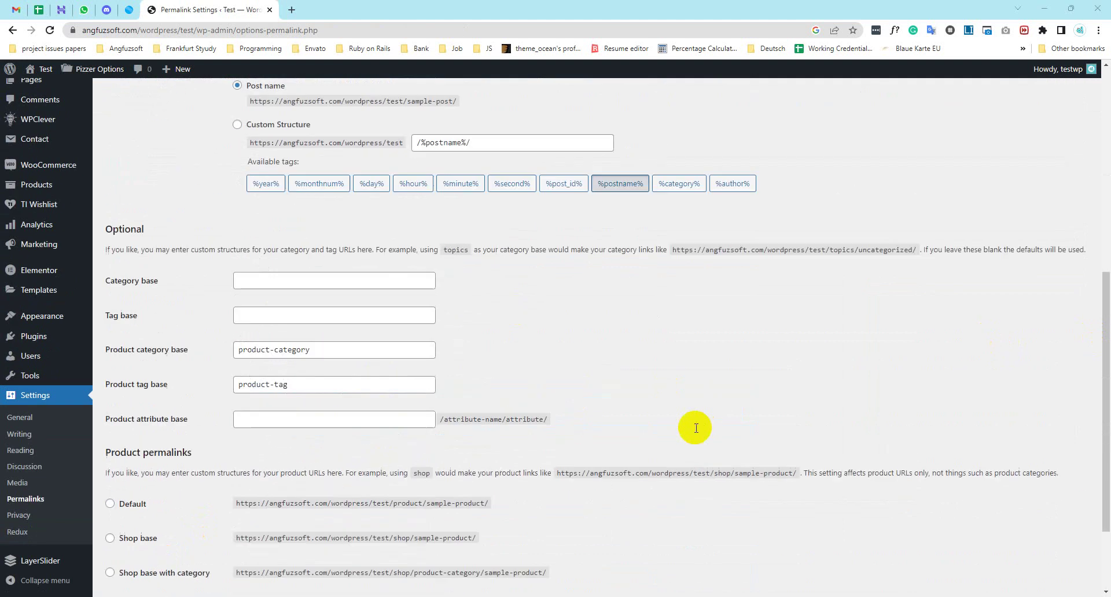
{"action": "scroll", "coordinate": [503, 435], "scroll_direction": "up", "scroll_amount": 10}
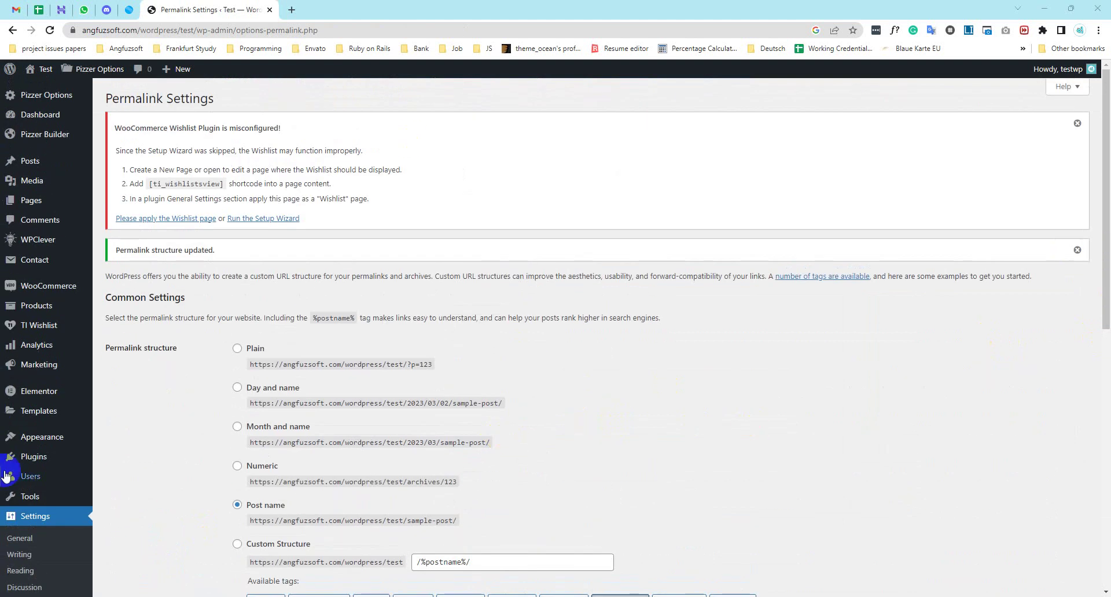
Switch to the VS Code notes and add "in this theme we use two type of header one for" under the Header Customization heading
{"action": "key", "text": "alt+Tab"}
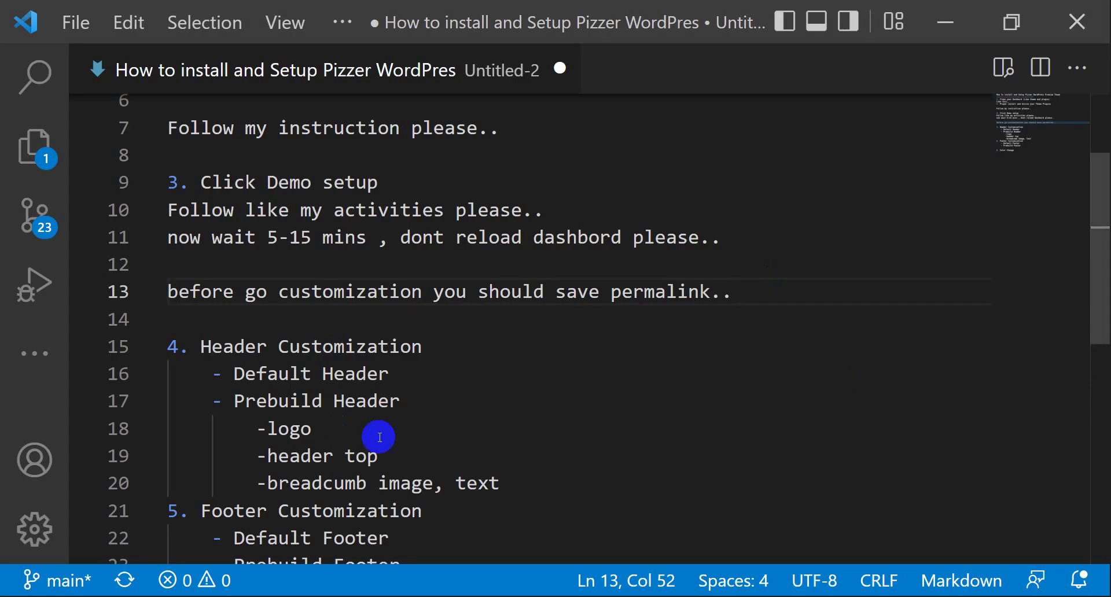
{"action": "left_click", "coordinate": [424, 354]}
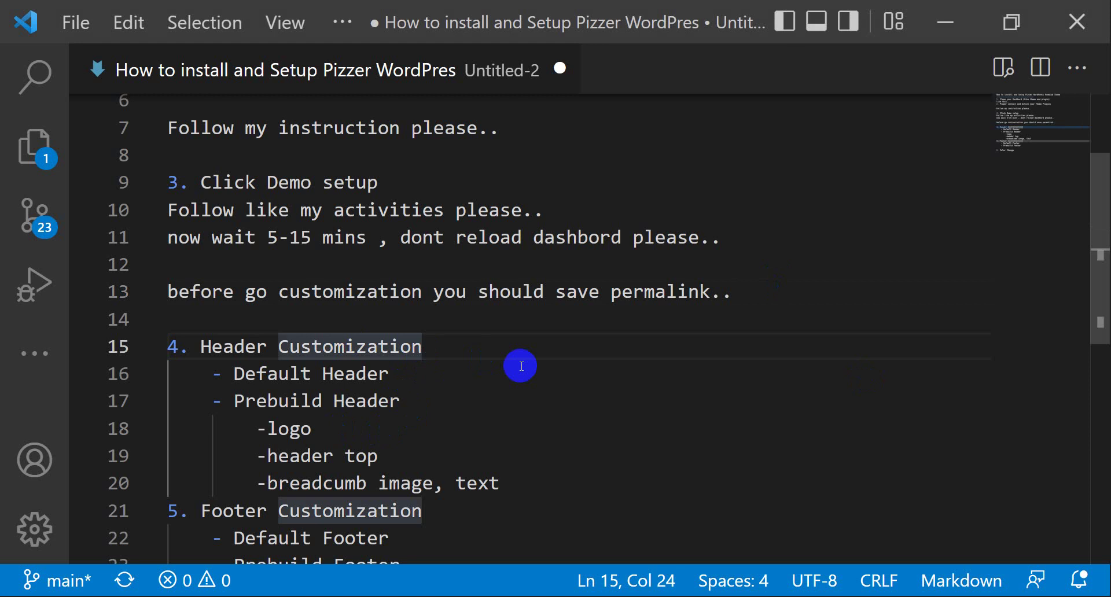
{"action": "key", "text": "Return"}
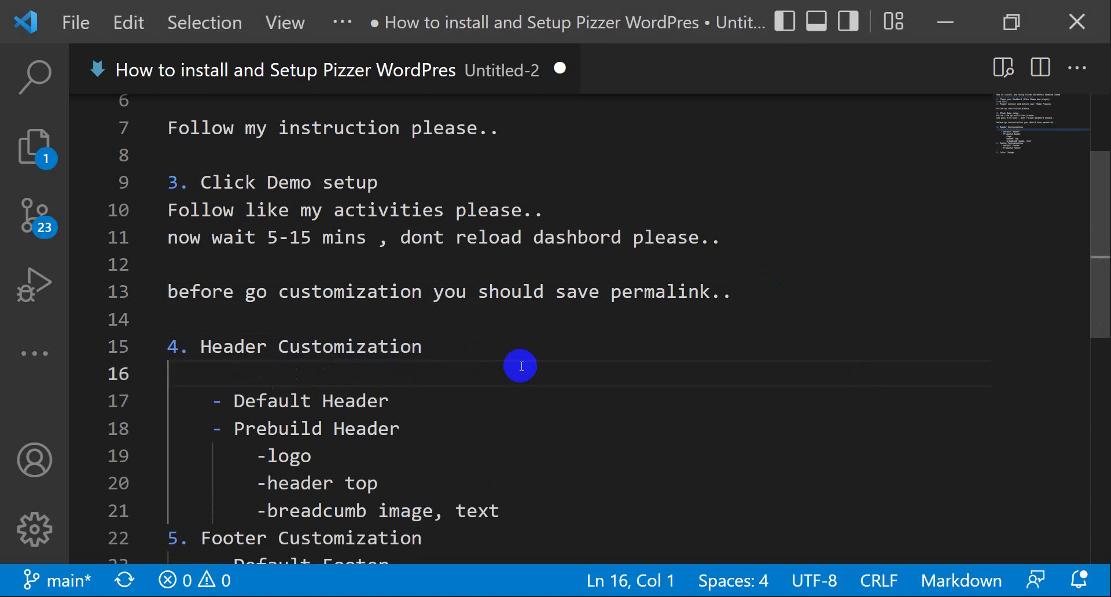
{"action": "type", "text": "in this theme we use two"}
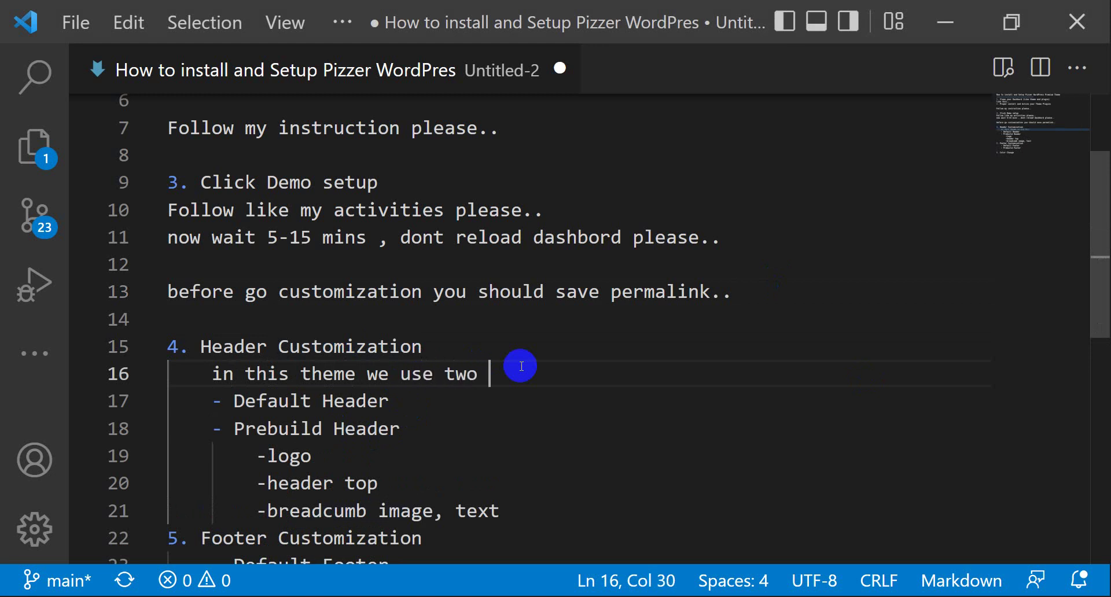
{"action": "type", "text": "type of hea"}
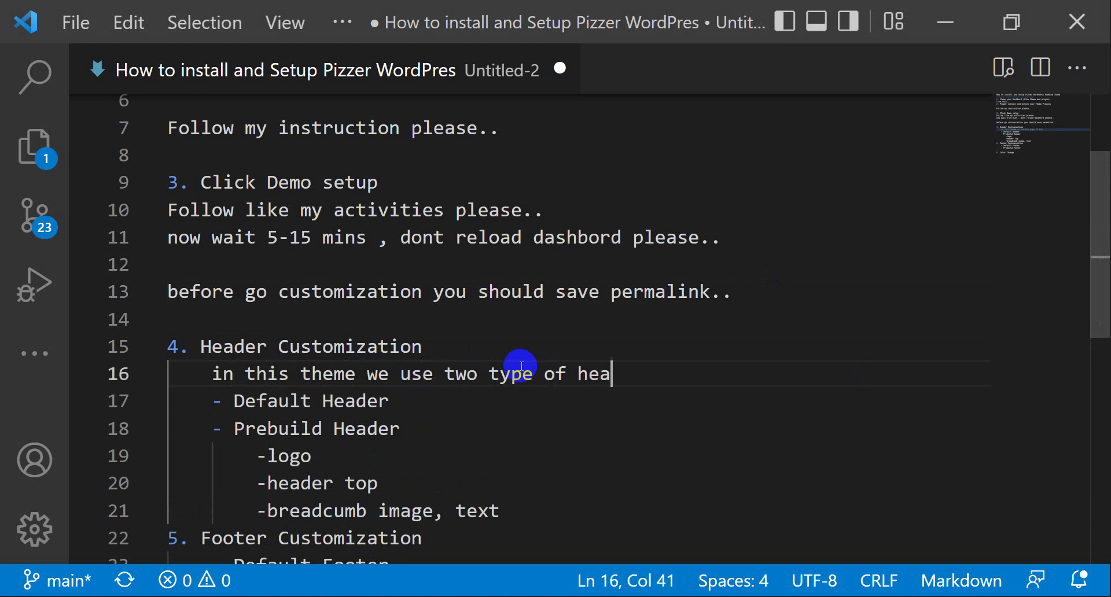
{"action": "type", "text": "der one "}
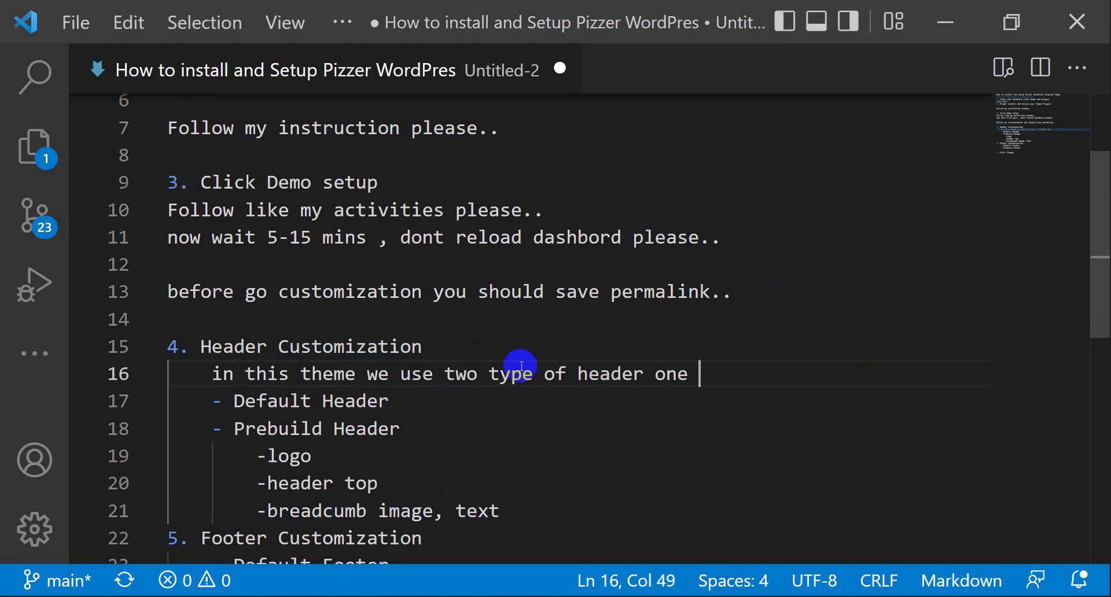
{"action": "type", "text": "for"}
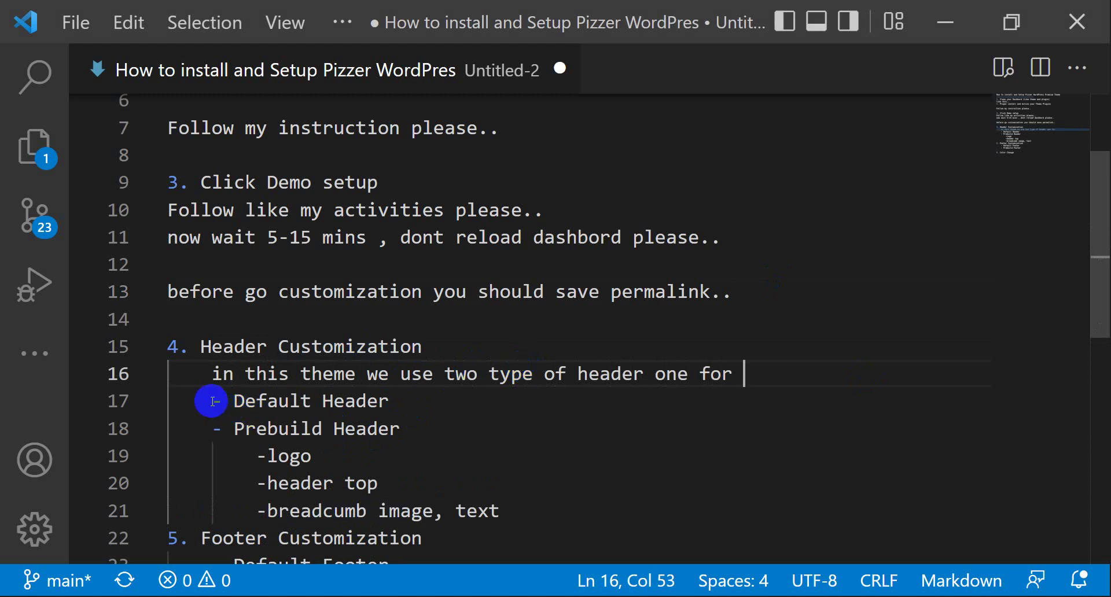
Add the line "let edit default header" below the Default Header item in the notes
{"action": "left_click_drag", "start_coordinate": [212, 399], "coordinate": [391, 401]}
{"action": "left_click_drag", "start_coordinate": [219, 428], "coordinate": [416, 428]}
{"action": "left_click", "coordinate": [403, 405]}
{"action": "key", "text": "Return"}
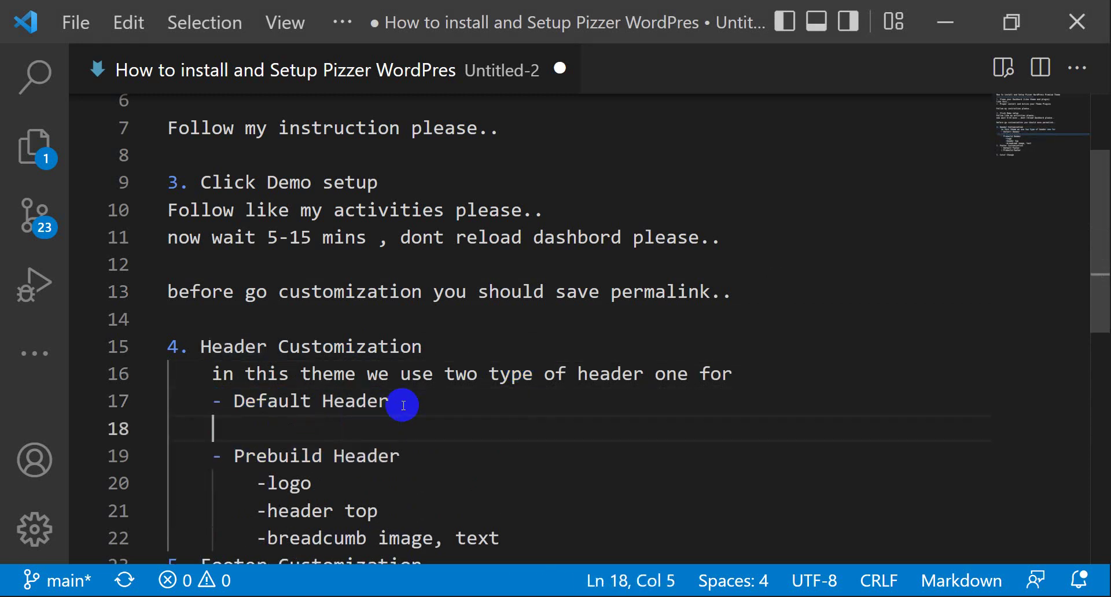
{"action": "type", "text": "let edit defa"}
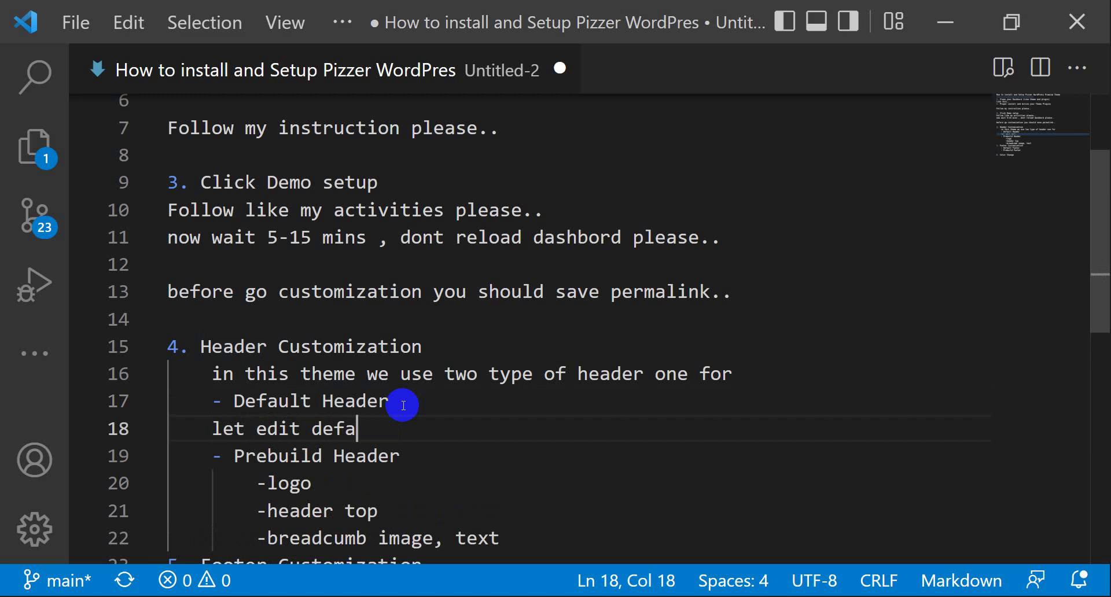
{"action": "type", "text": "ult header"}
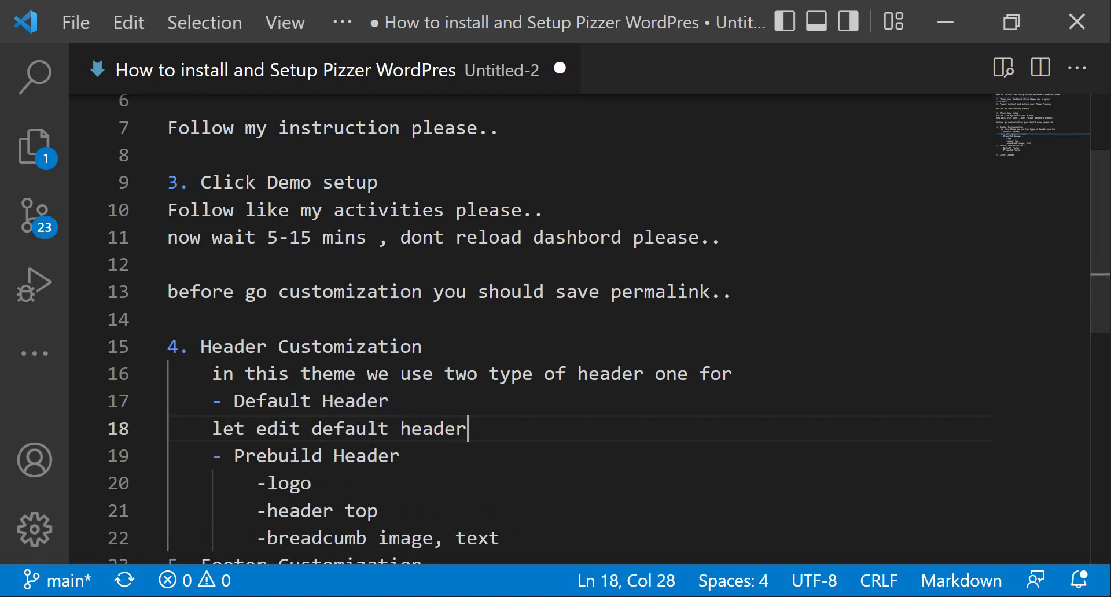
Switch to WordPress in Chrome and open the site's front page in a new tab
{"action": "key", "text": "alt+Tab"}
{"action": "mouse_move", "coordinate": [41, 72]}
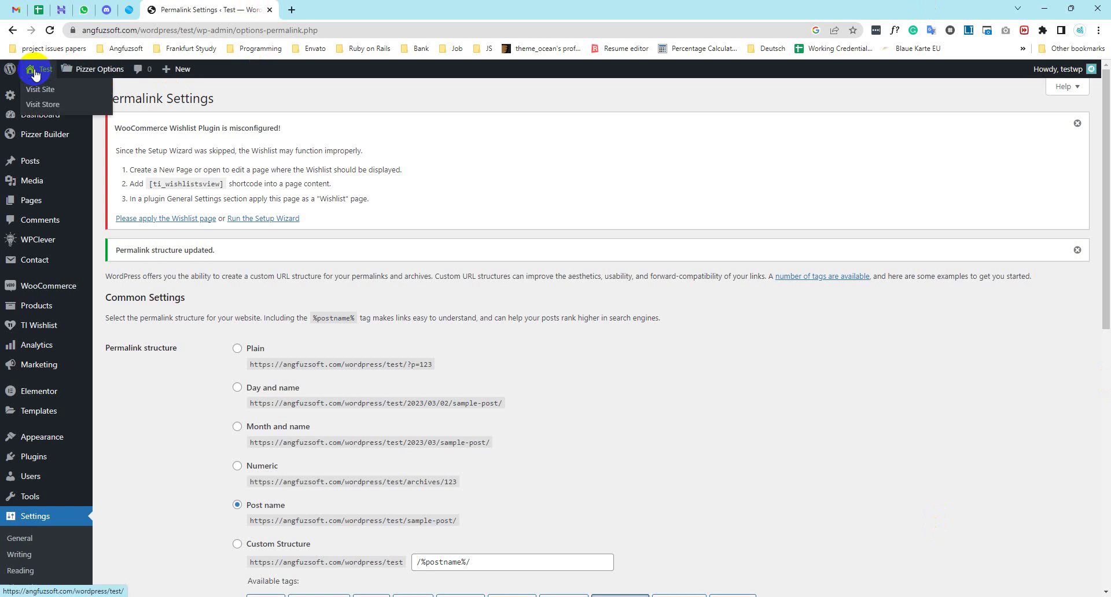
{"action": "middle_click", "coordinate": [44, 93]}
{"action": "left_click", "coordinate": [370, 5]}
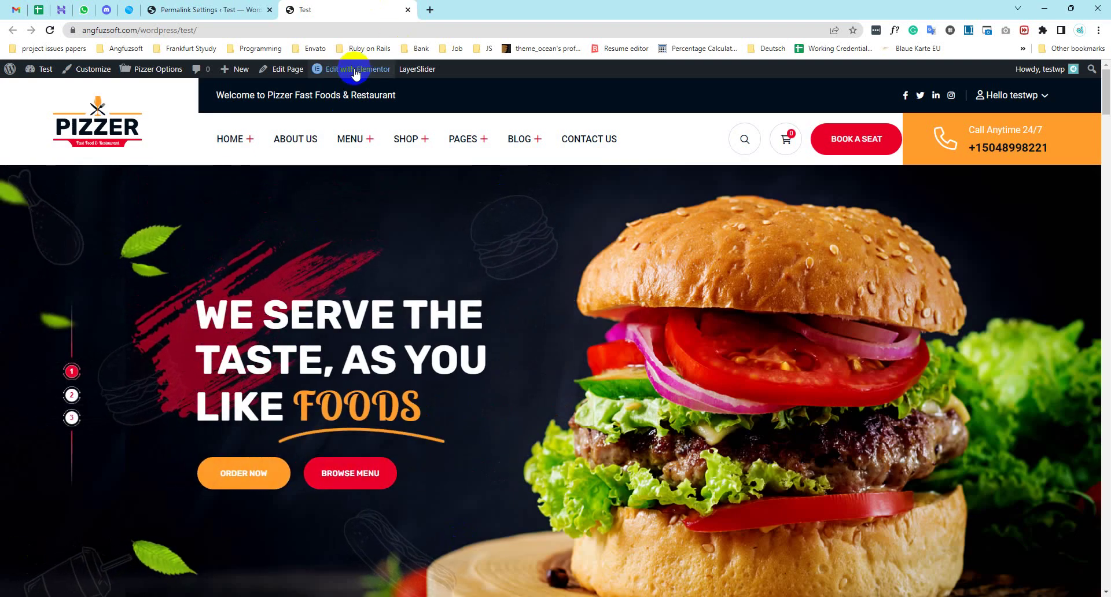
Capture the front page with its Edit with Elementor entries shown, and draw a red arrow pointing to them on the capture
{"action": "mouse_move", "coordinate": [355, 71]}
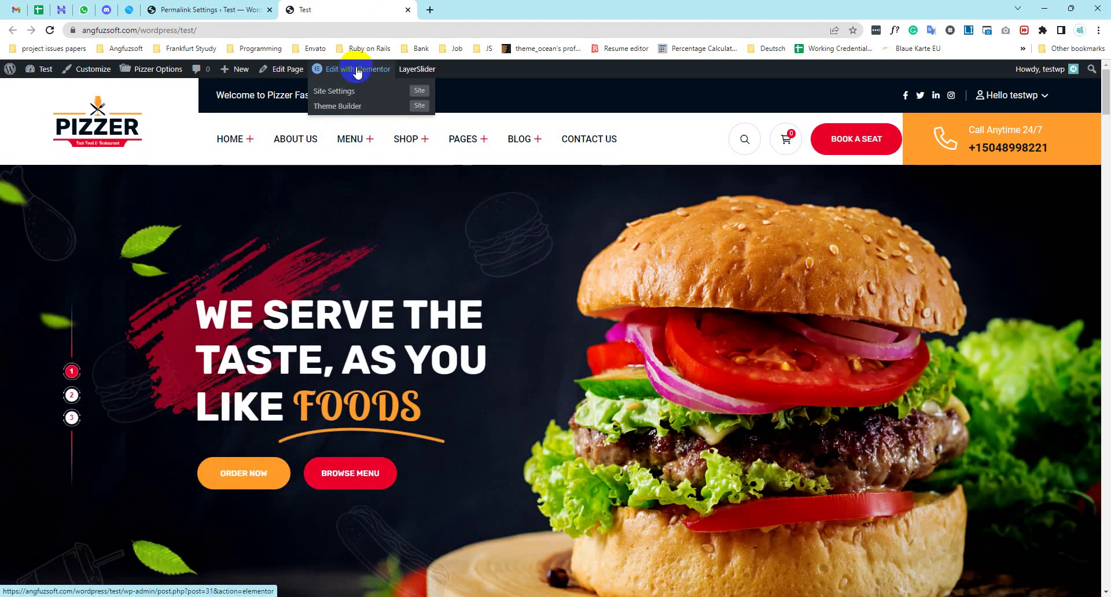
{"action": "key", "text": "Print"}
{"action": "left_click_drag", "start_coordinate": [1, 59], "coordinate": [1099, 508]}
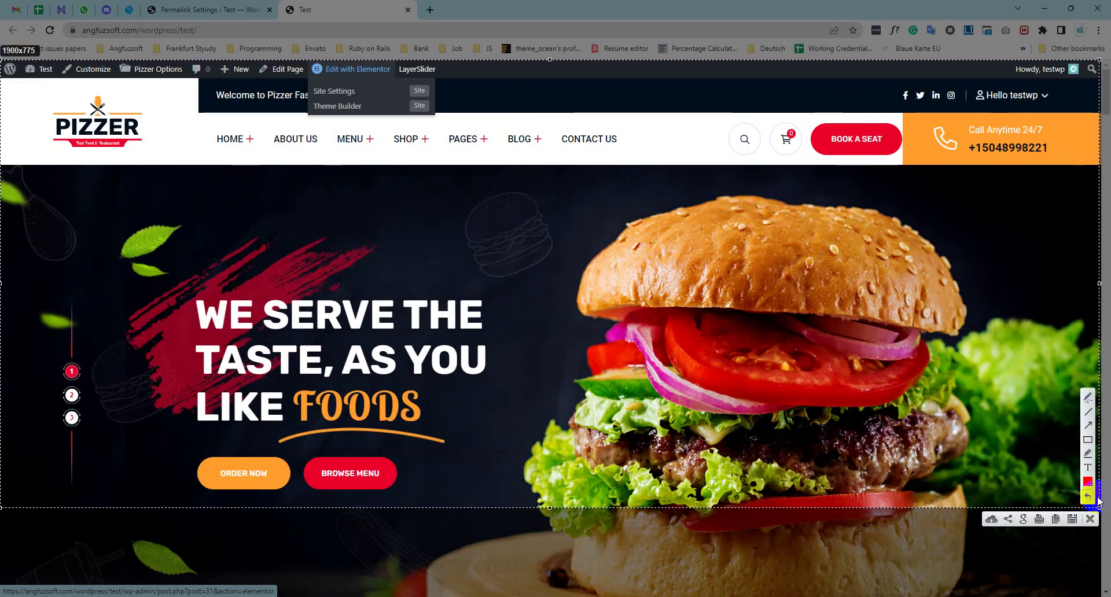
{"action": "left_click", "coordinate": [1087, 425]}
{"action": "left_click_drag", "start_coordinate": [607, 232], "coordinate": [371, 87]}
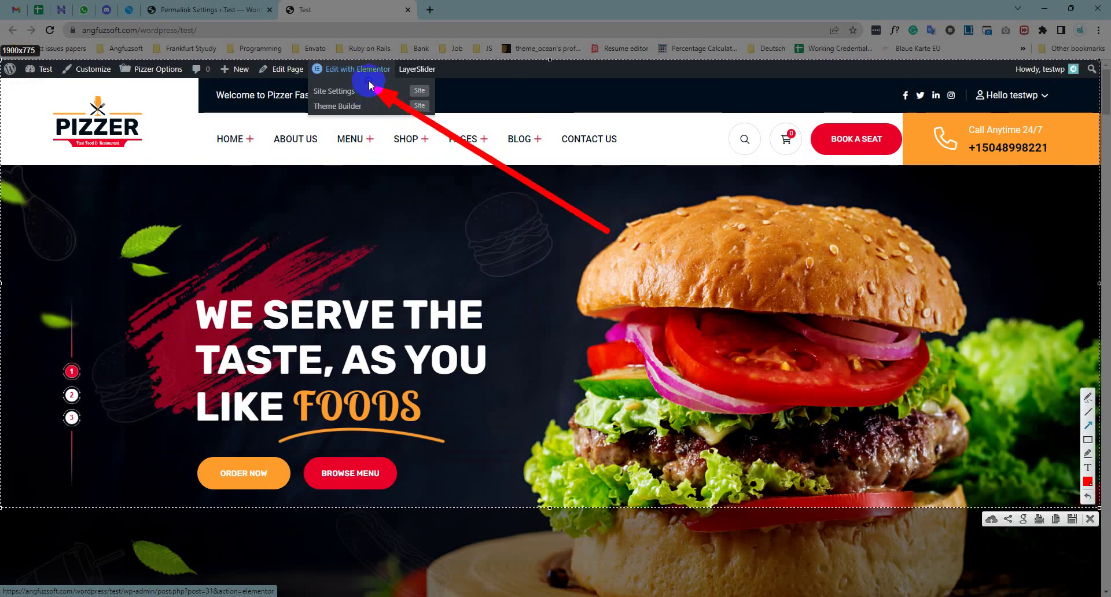
Label the screen capture "no header mention here so it is default header" and close it without saving
{"action": "left_click", "coordinate": [1086, 467]}
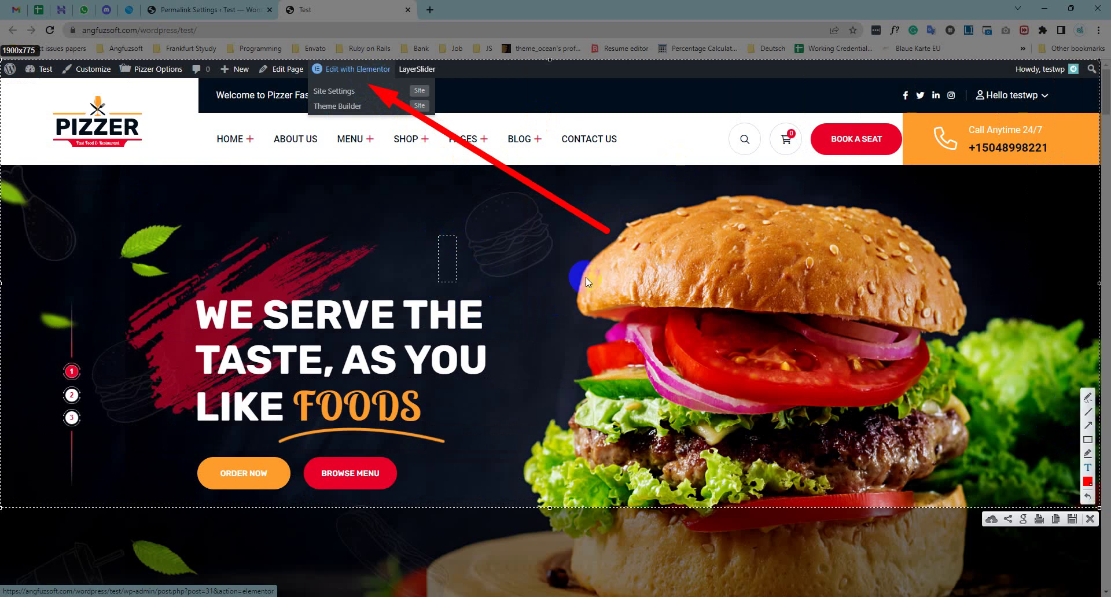
{"action": "type", "text": "no heade"}
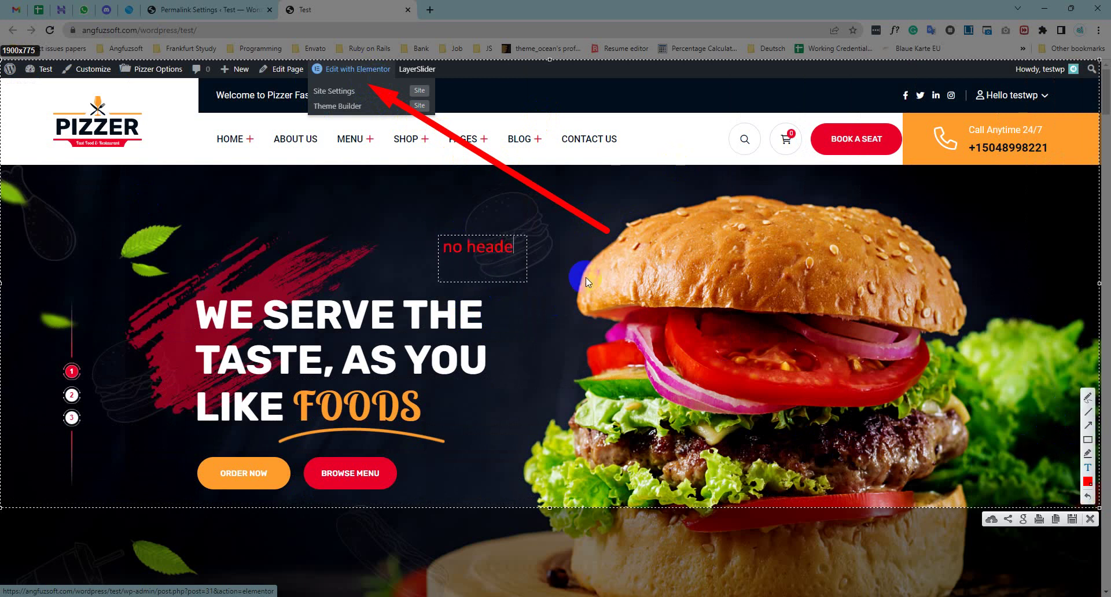
{"action": "type", "text": "r mention"}
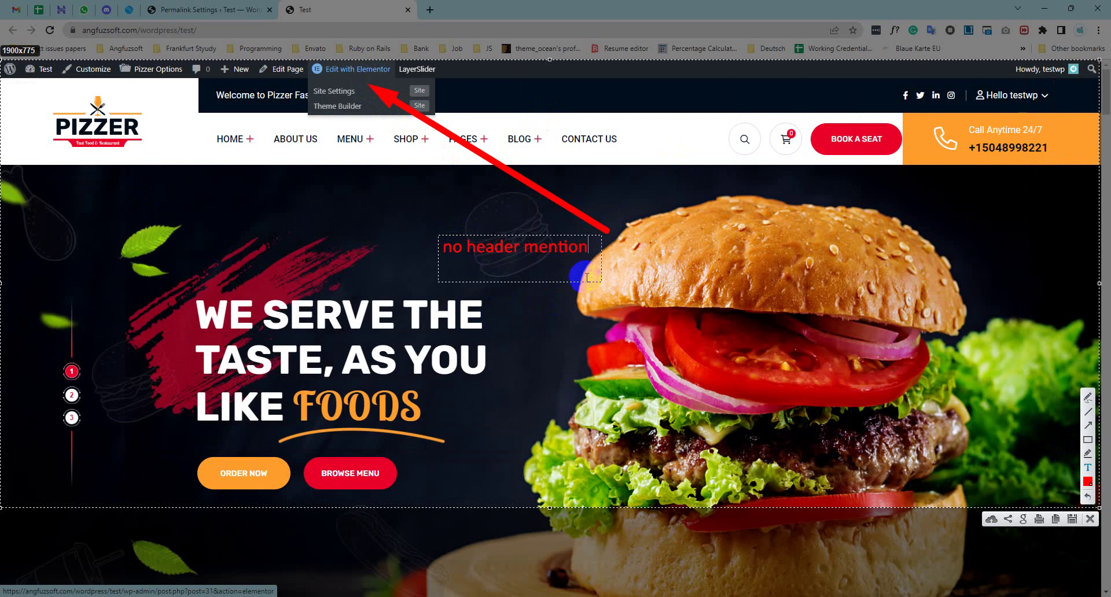
{"action": "type", "text": " here s"}
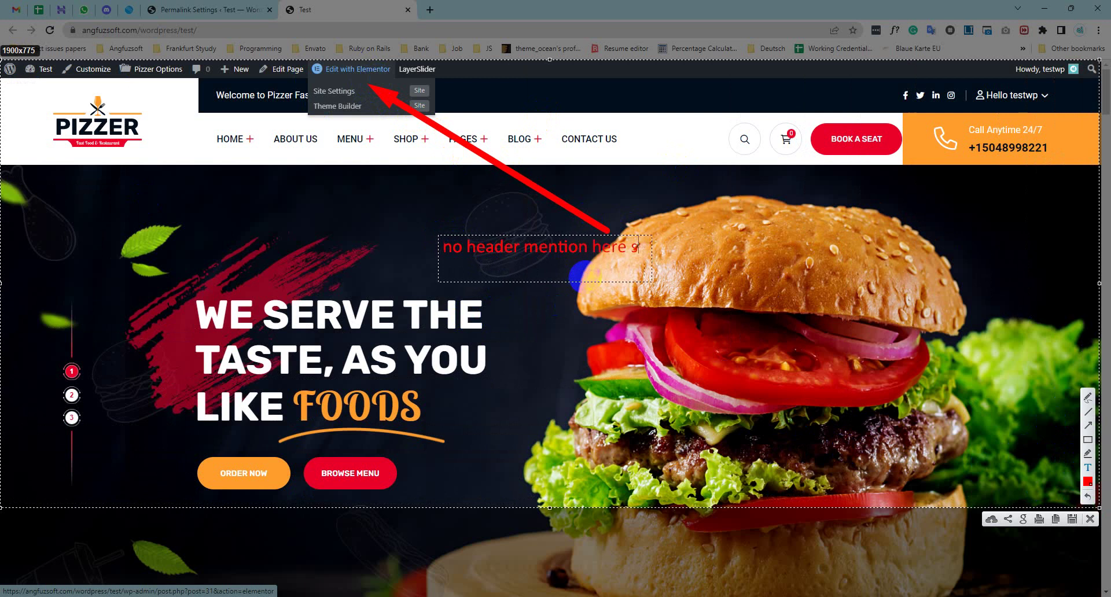
{"action": "type", "text": "o it is "}
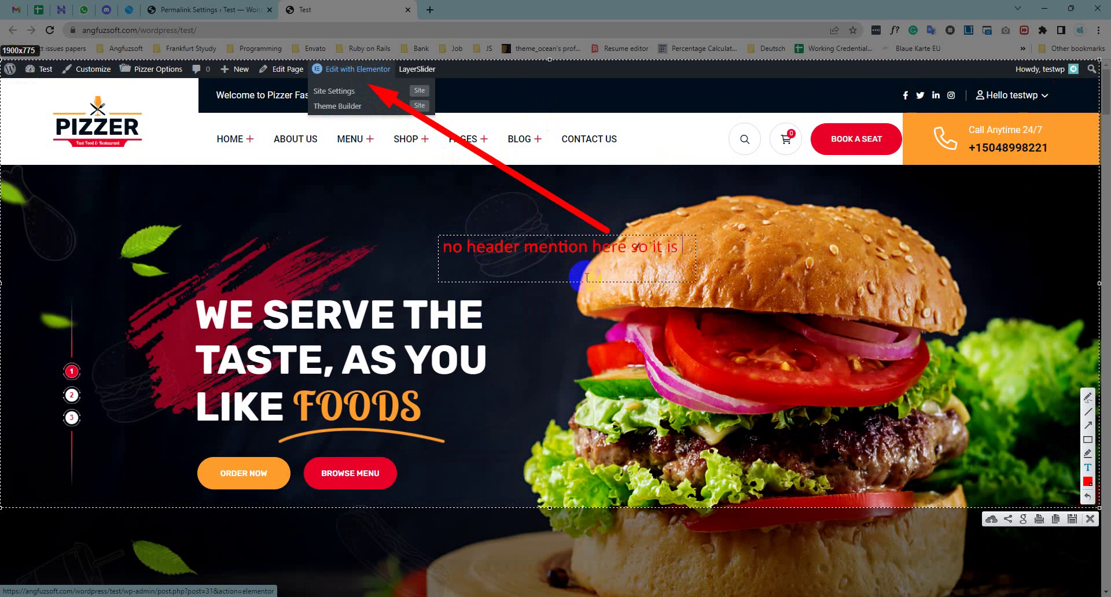
{"action": "type", "text": "default "}
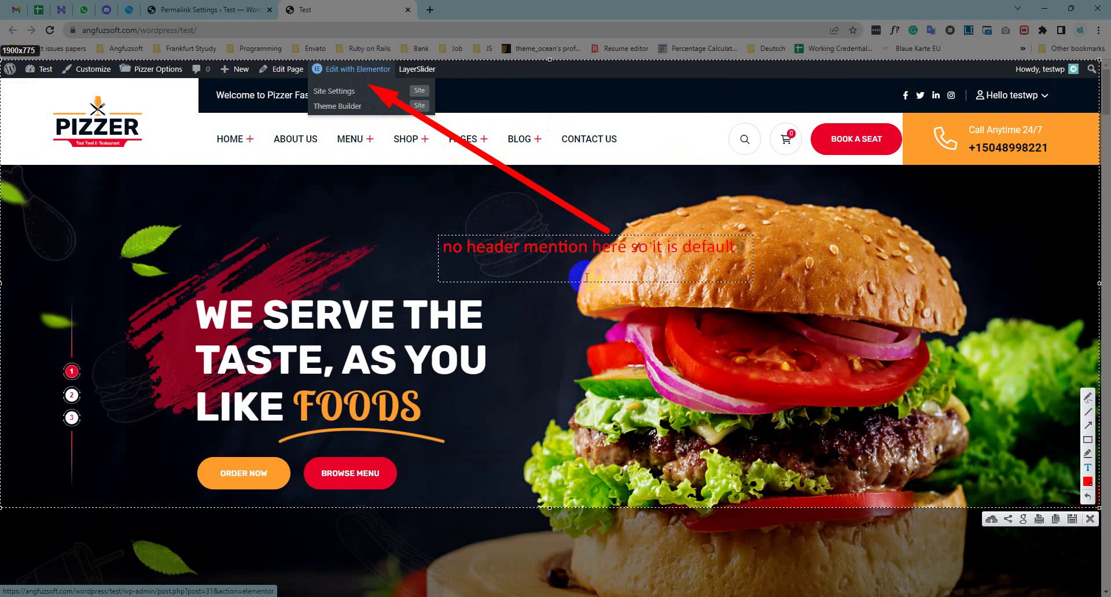
{"action": "type", "text": "header"}
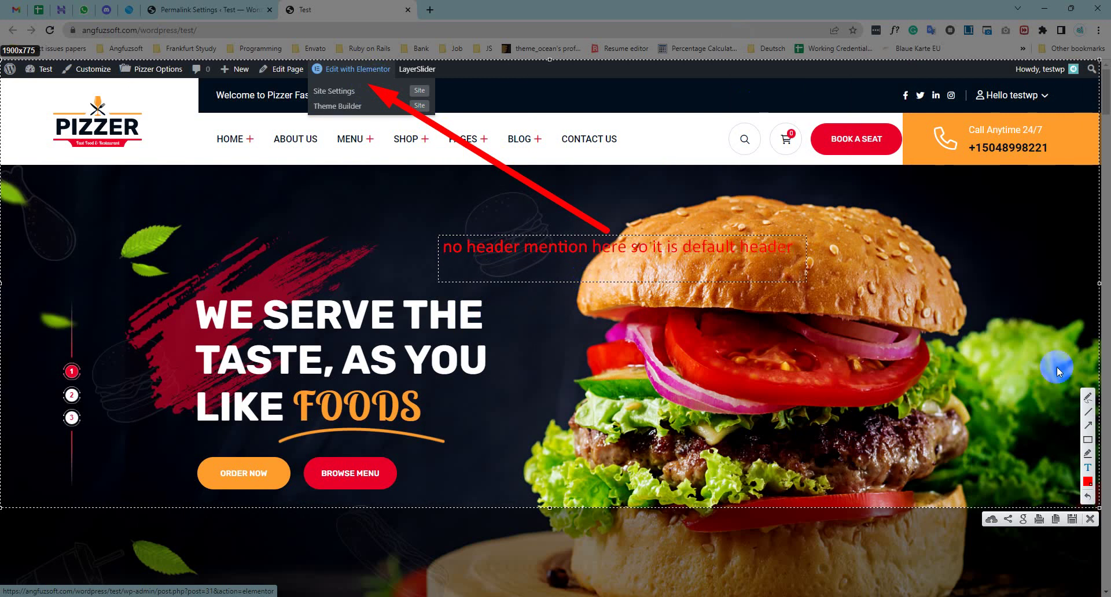
{"action": "left_click", "coordinate": [1092, 519]}
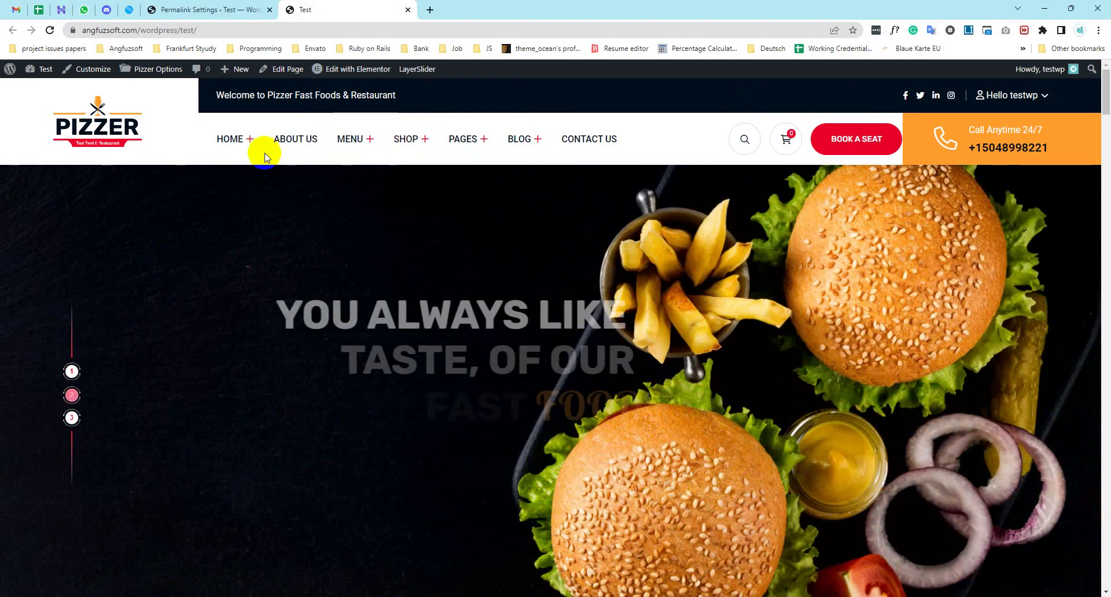
Open the Fast Food, Pizza & Burger Light and Pizza & Burger Dark home pages in separate new tabs
{"action": "mouse_move", "coordinate": [236, 142]}
{"action": "middle_click", "coordinate": [253, 203]}
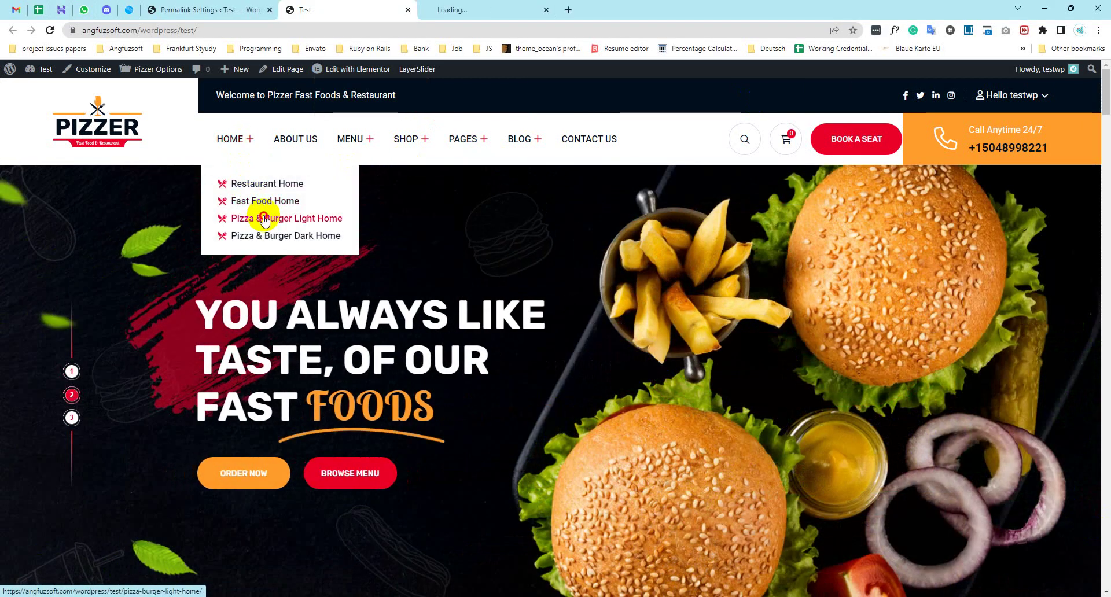
{"action": "middle_click", "coordinate": [260, 219]}
{"action": "middle_click", "coordinate": [294, 236]}
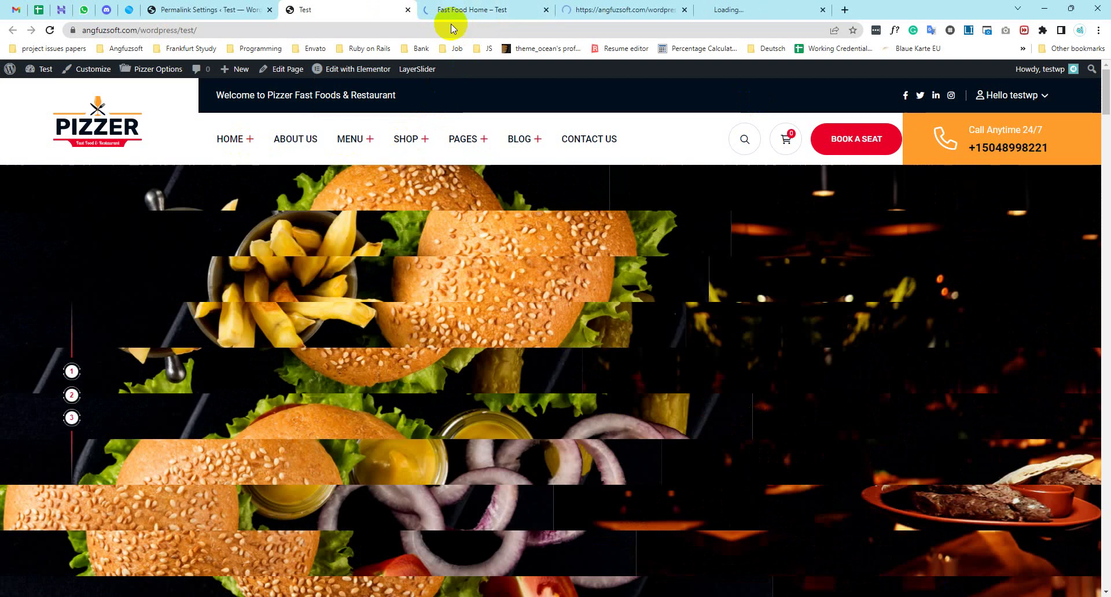
Check which header each of the three newly opened home pages lists among its Edit with Elementor entries
{"action": "left_click", "coordinate": [489, 8]}
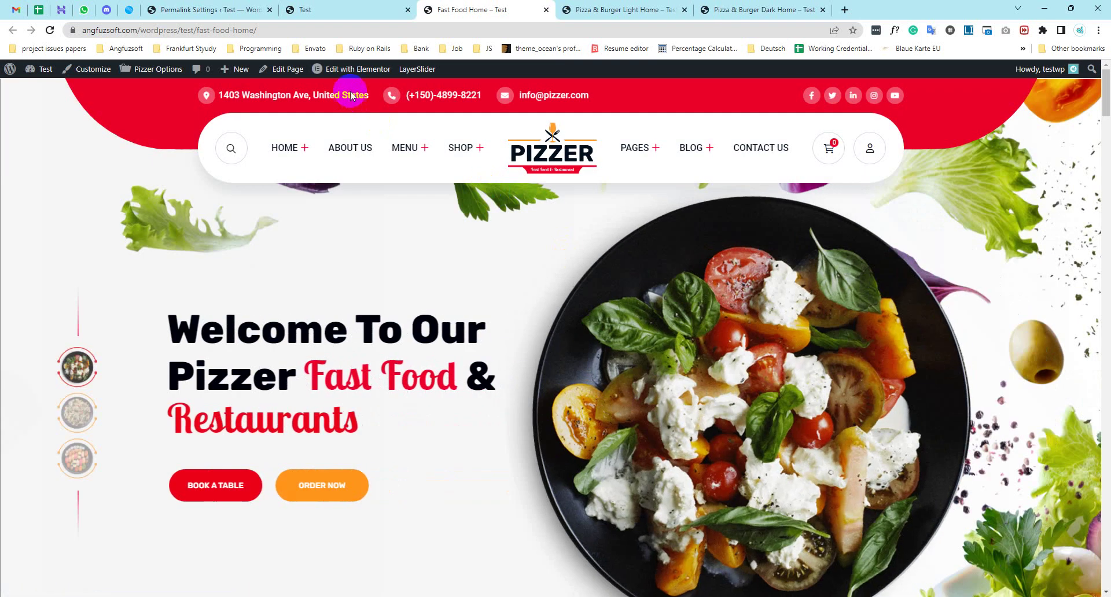
{"action": "mouse_move", "coordinate": [332, 71]}
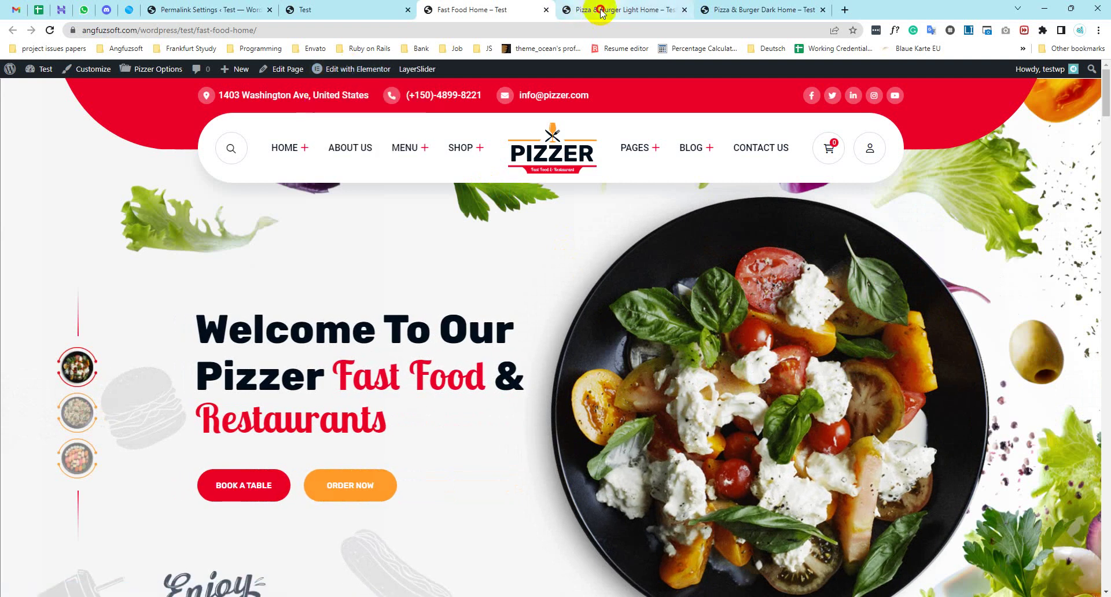
{"action": "left_click", "coordinate": [586, 9]}
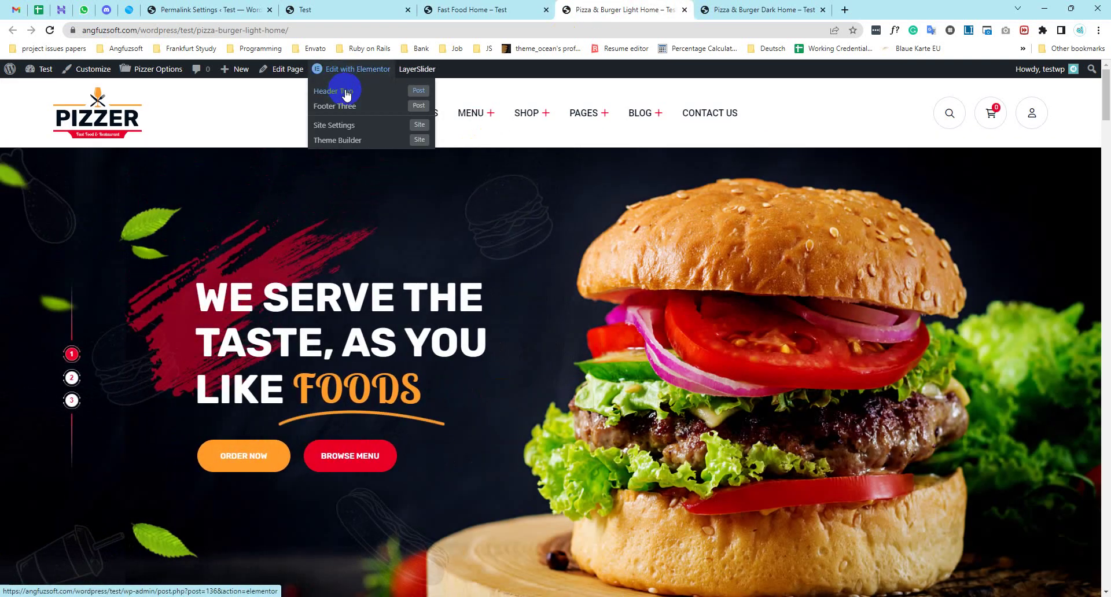
{"action": "left_click", "coordinate": [769, 10]}
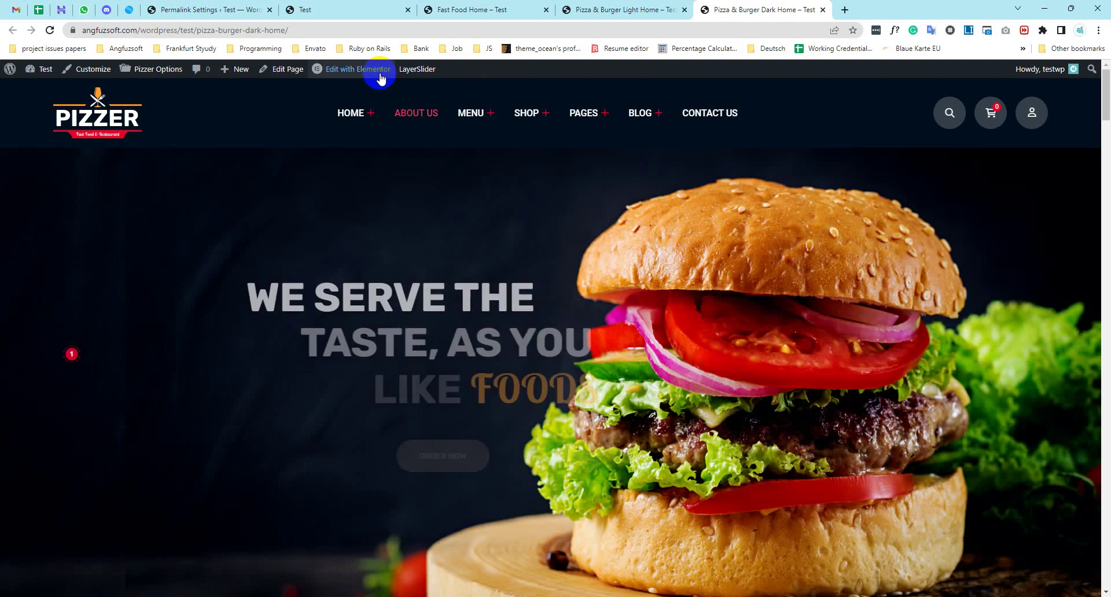
{"action": "mouse_move", "coordinate": [367, 71]}
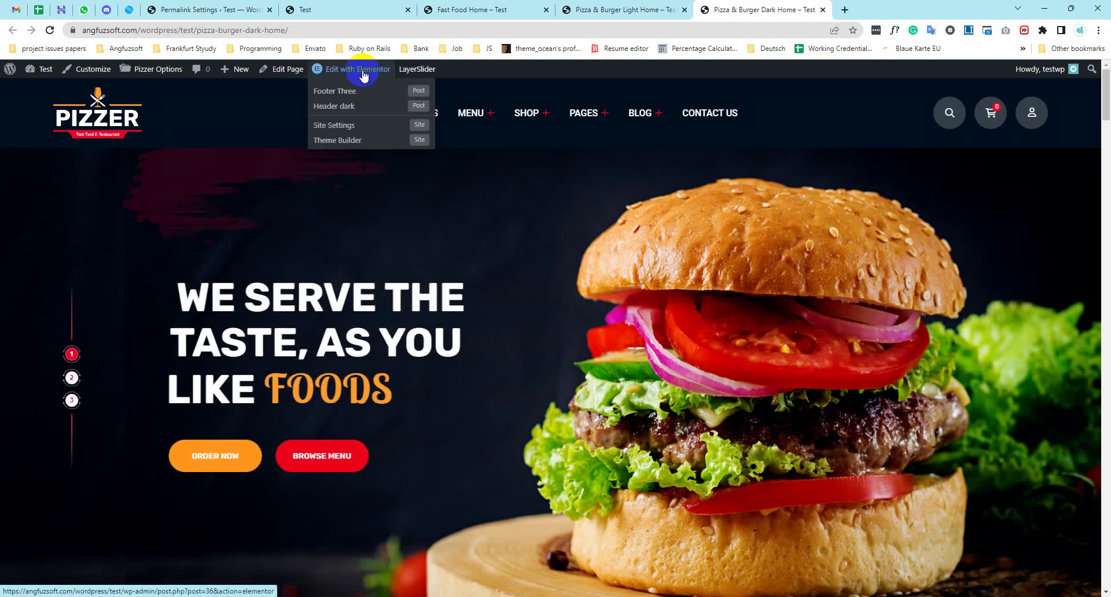
Examine the default header on the front page, including its welcome slogan and call-anytime contact block
{"action": "left_click", "coordinate": [325, 9]}
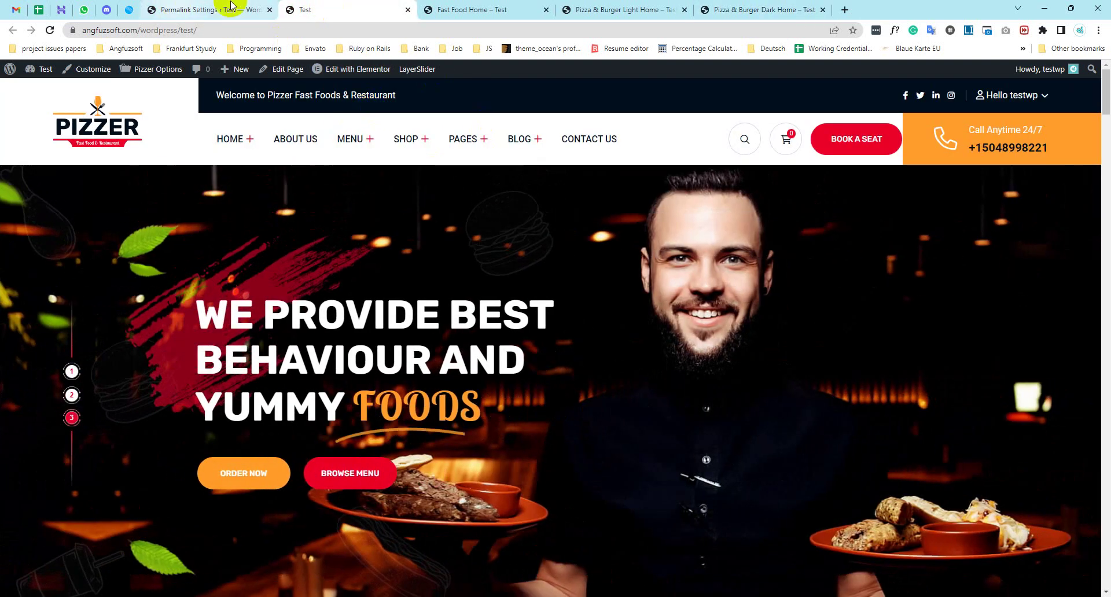
{"action": "left_click_drag", "start_coordinate": [223, 95], "coordinate": [387, 95]}
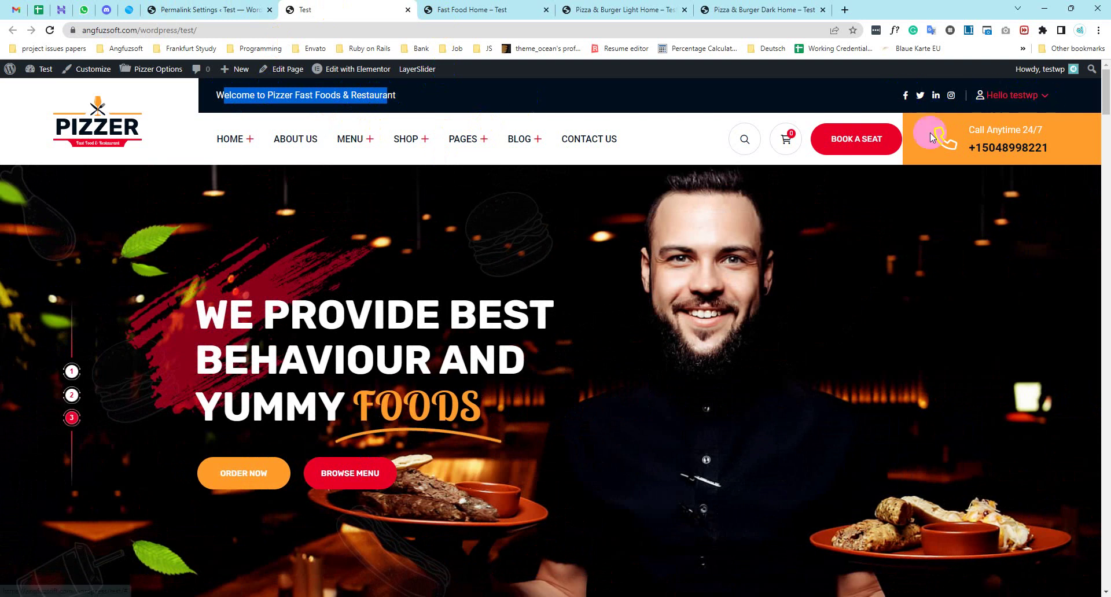
{"action": "left_click_drag", "start_coordinate": [967, 131], "coordinate": [1048, 151]}
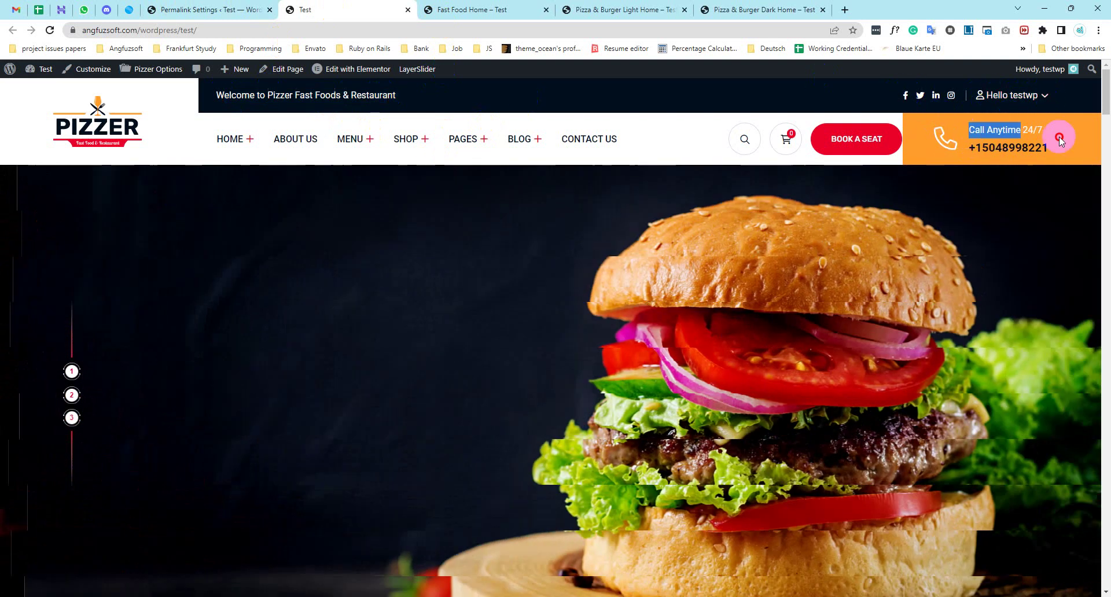
Return to the site's admin dashboard and open the General section of the Pizzer theme options
{"action": "left_click", "coordinate": [174, 9]}
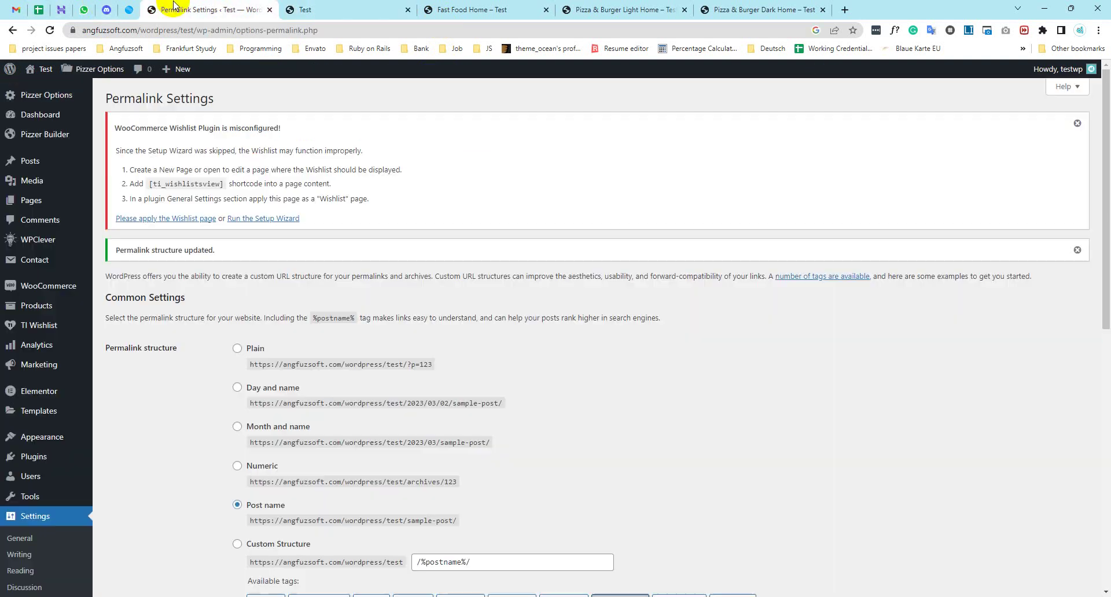
{"action": "mouse_move", "coordinate": [96, 77]}
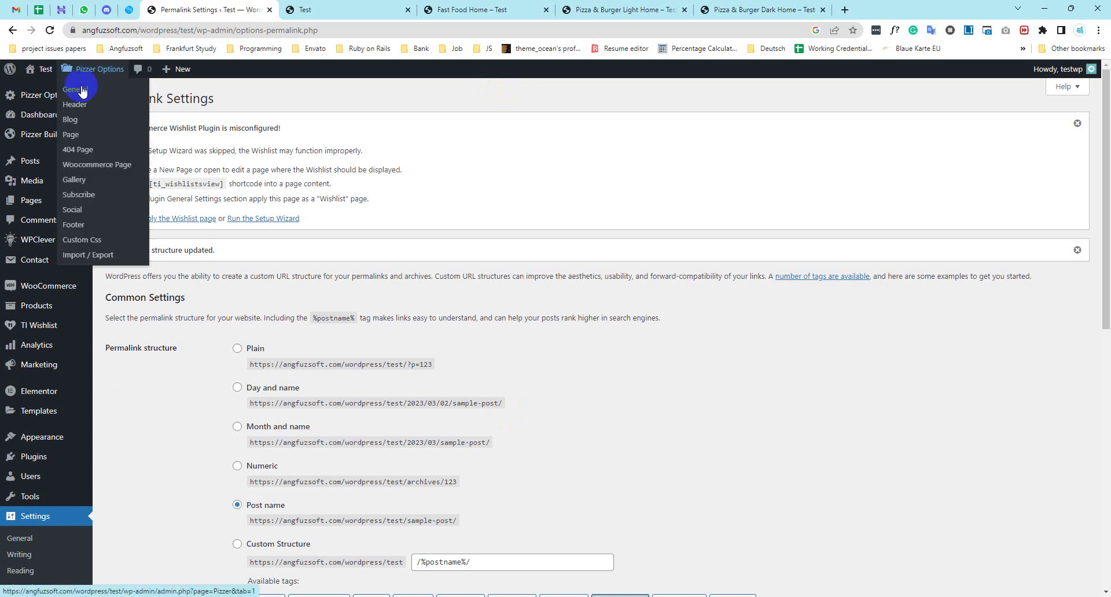
{"action": "left_click", "coordinate": [79, 93]}
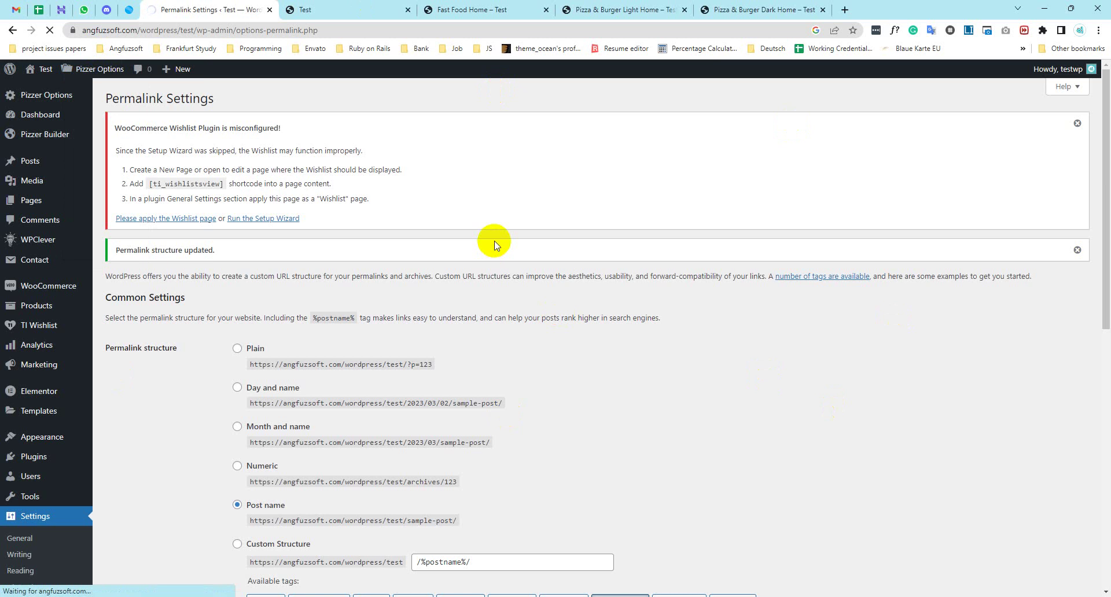
Switch to the Visual Studio Code notes and finish the Default Header line with "infomation from theme optiopn"
{"action": "left_click", "coordinate": [588, 596]}
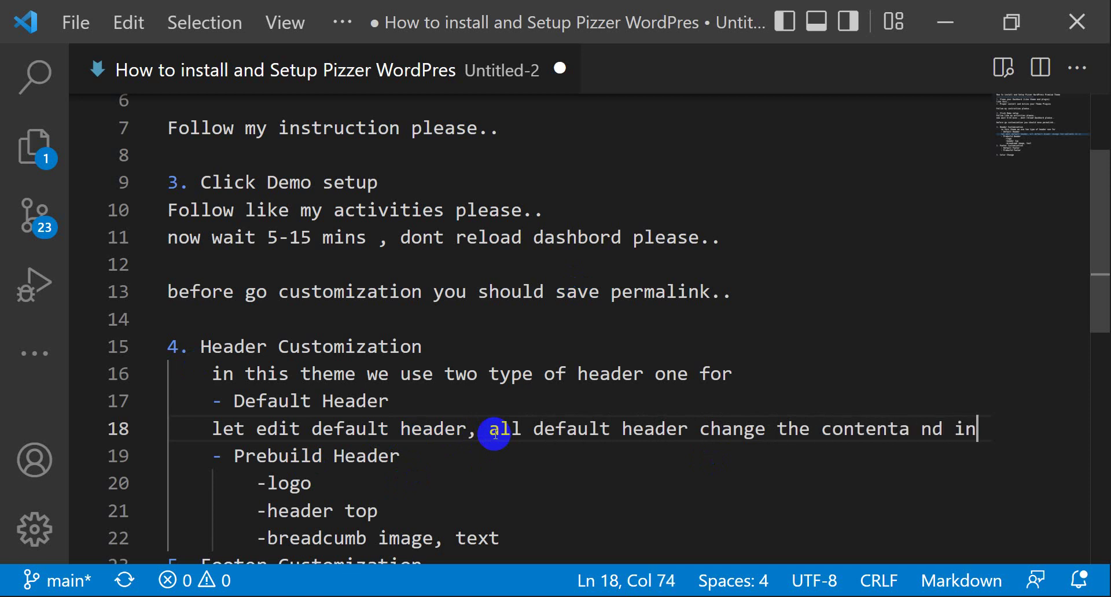
{"action": "type", "text": "fomation from theme optioopn"}
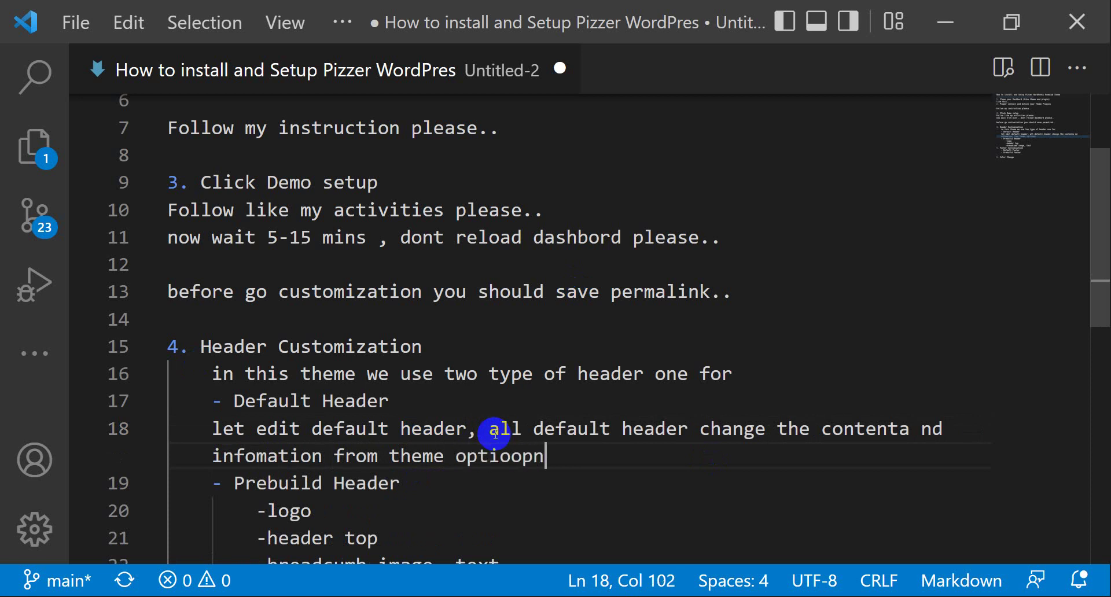
{"action": "left_click", "coordinate": [511, 457]}
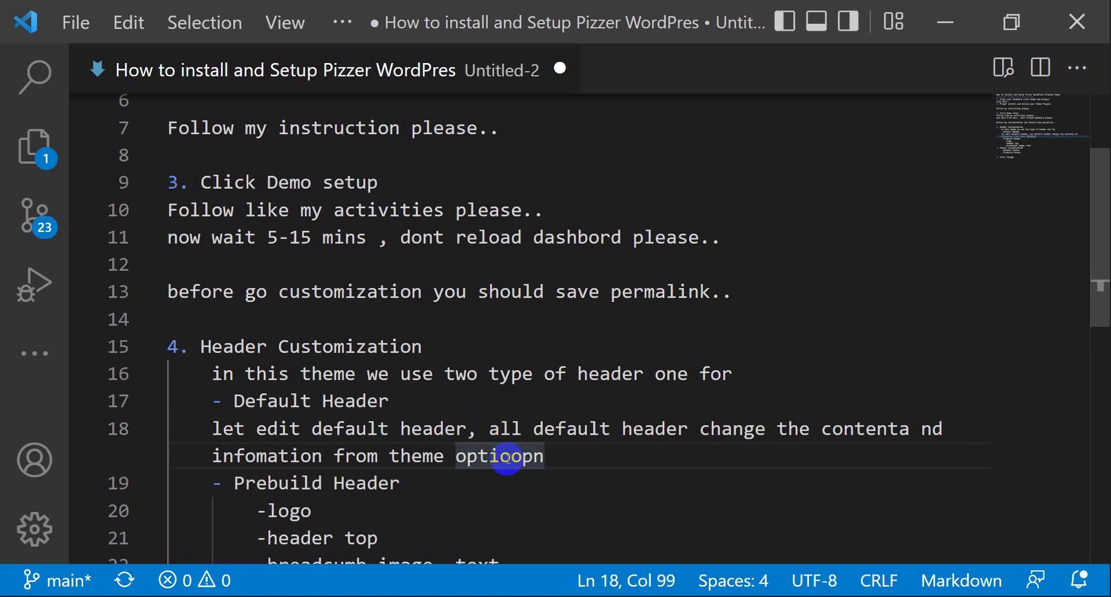
{"action": "key", "text": "Delete"}
{"action": "left_click", "coordinate": [556, 458]}
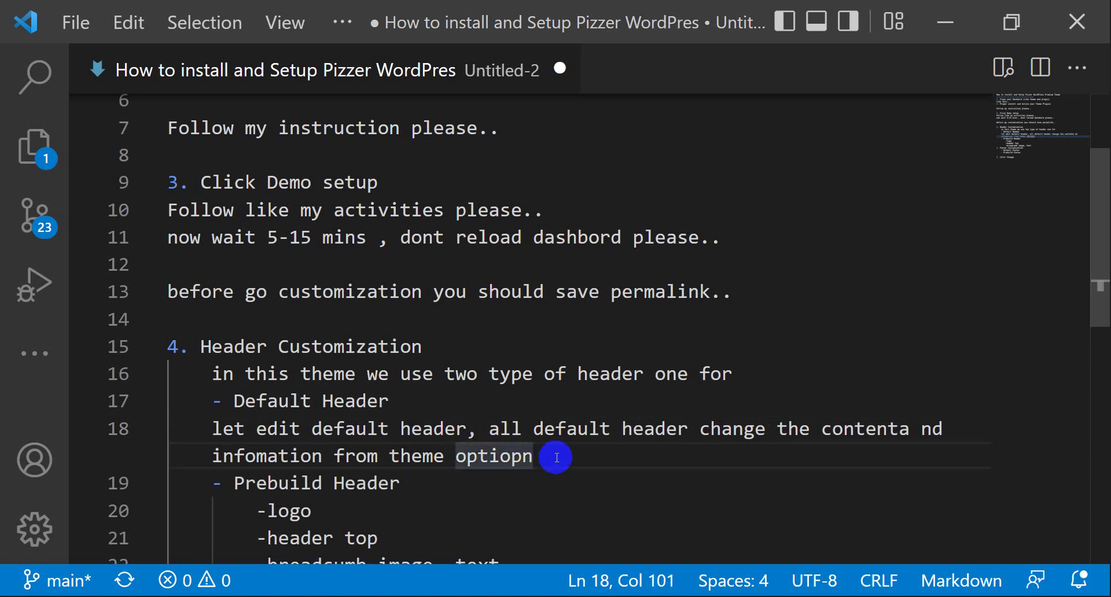
Copy the sentence starting "all default header change" onto a new line below the Prebuild Header entry
{"action": "left_click_drag", "start_coordinate": [488, 428], "coordinate": [540, 455]}
{"action": "key", "text": "ctrl+c"}
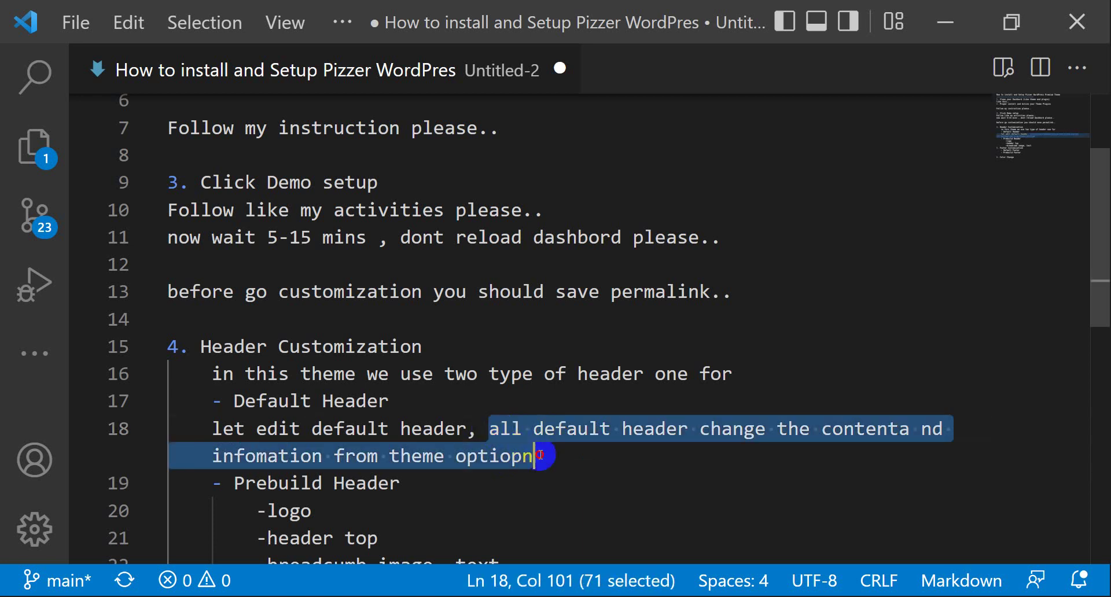
{"action": "scroll", "coordinate": [417, 491], "scroll_direction": "down", "scroll_amount": 3}
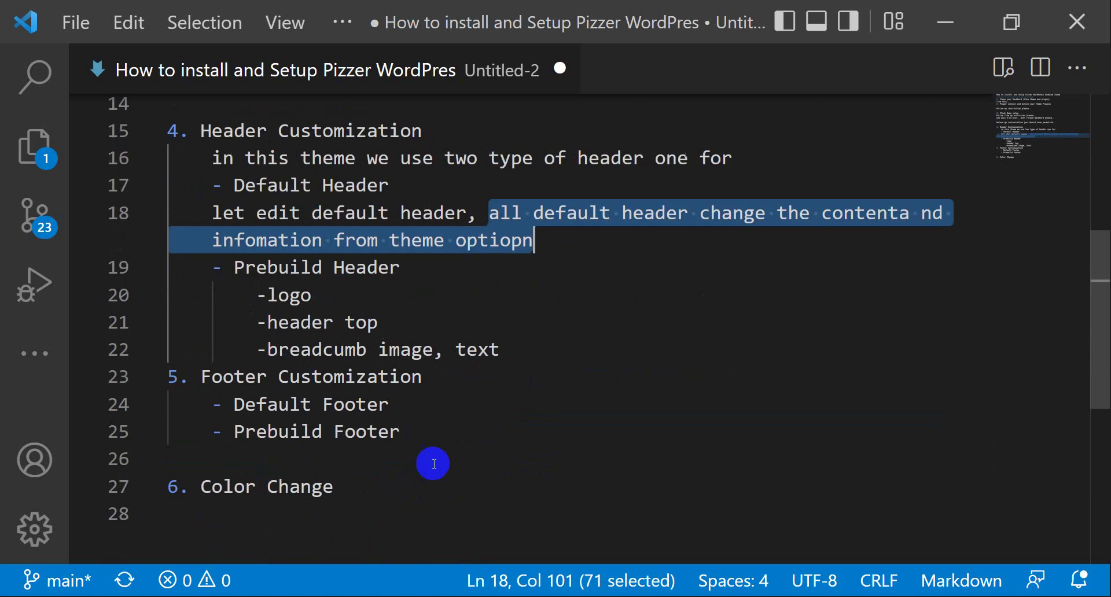
{"action": "left_click", "coordinate": [417, 277]}
{"action": "key", "text": "Return"}
{"action": "key", "text": "ctrl+v"}
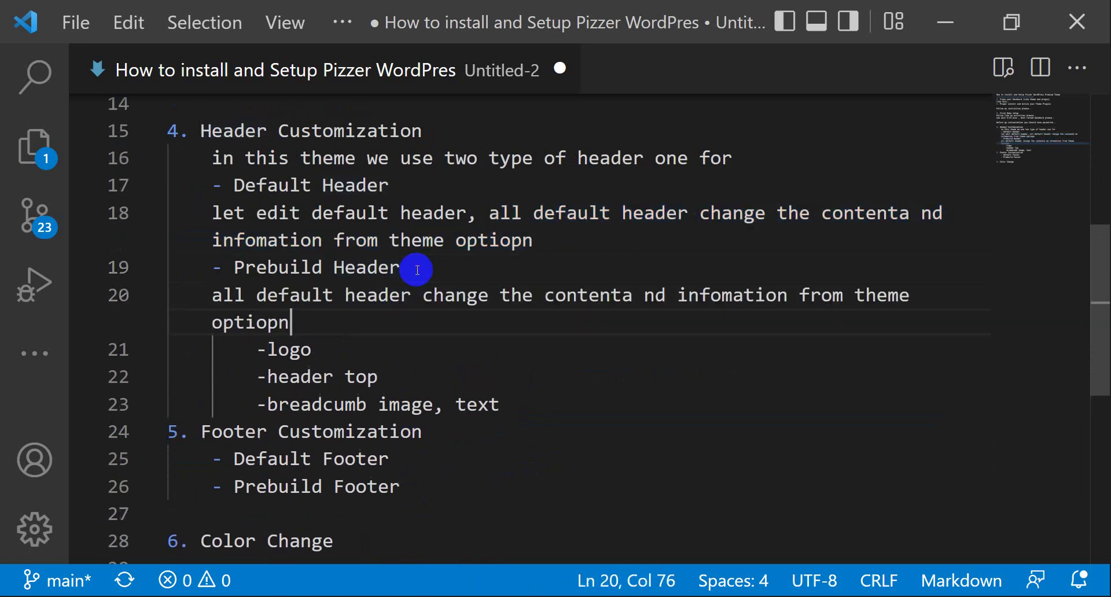
Replace "default" with "prebuild" in the copied sentence below Prebuild Header
{"action": "left_click", "coordinate": [301, 296]}
{"action": "double_click", "coordinate": [301, 296]}
{"action": "type", "text": "pre"}
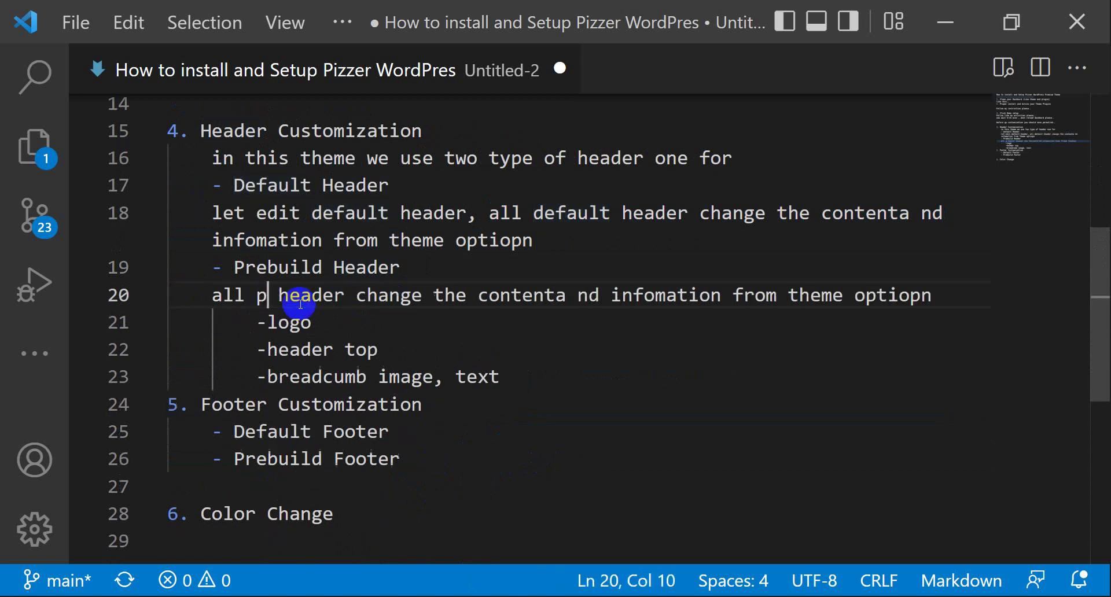
{"action": "type", "text": "buld"}
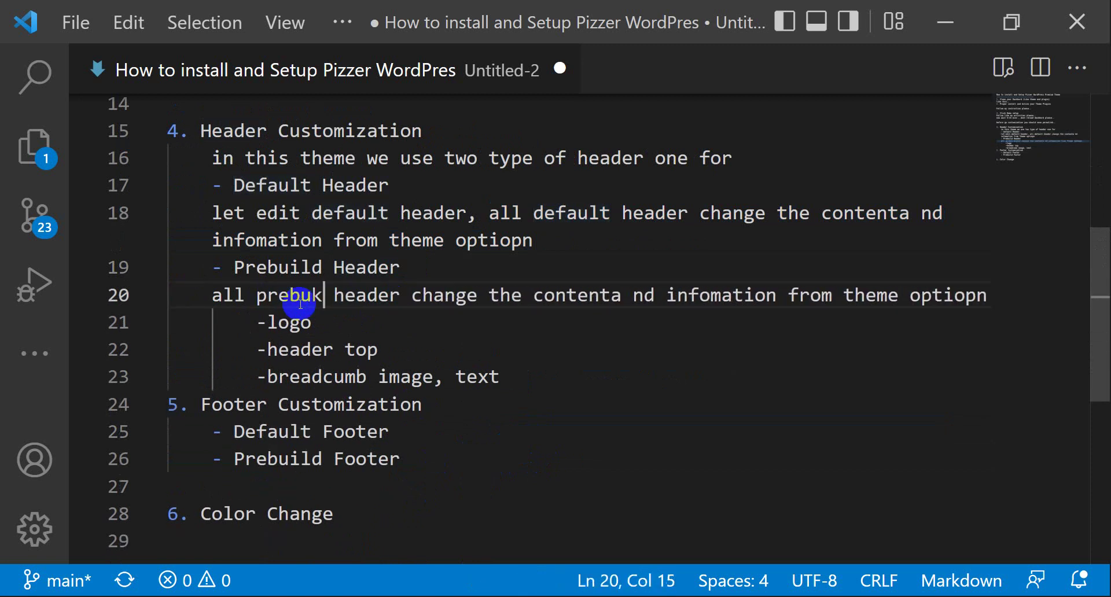
{"action": "key", "text": "BackSpace"}
{"action": "key", "text": "BackSpace"}
{"action": "type", "text": "i"}
{"action": "key", "text": "BackSpace"}
{"action": "type", "text": "ild"}
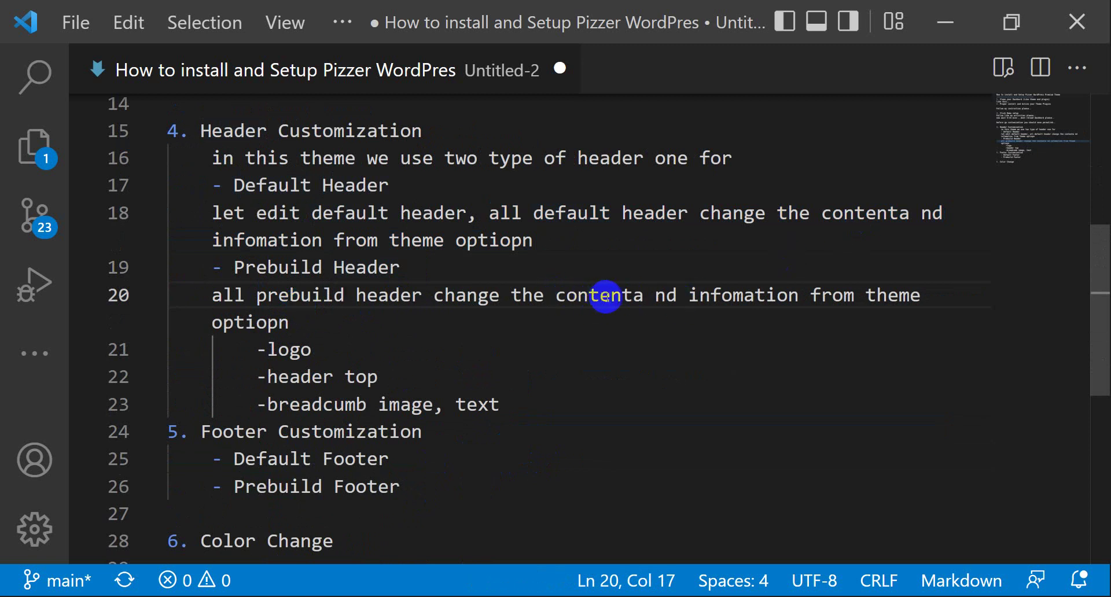
Correct "contenta nd" to "content and" in the Prebuild Header sentence
{"action": "double_click", "coordinate": [566, 295]}
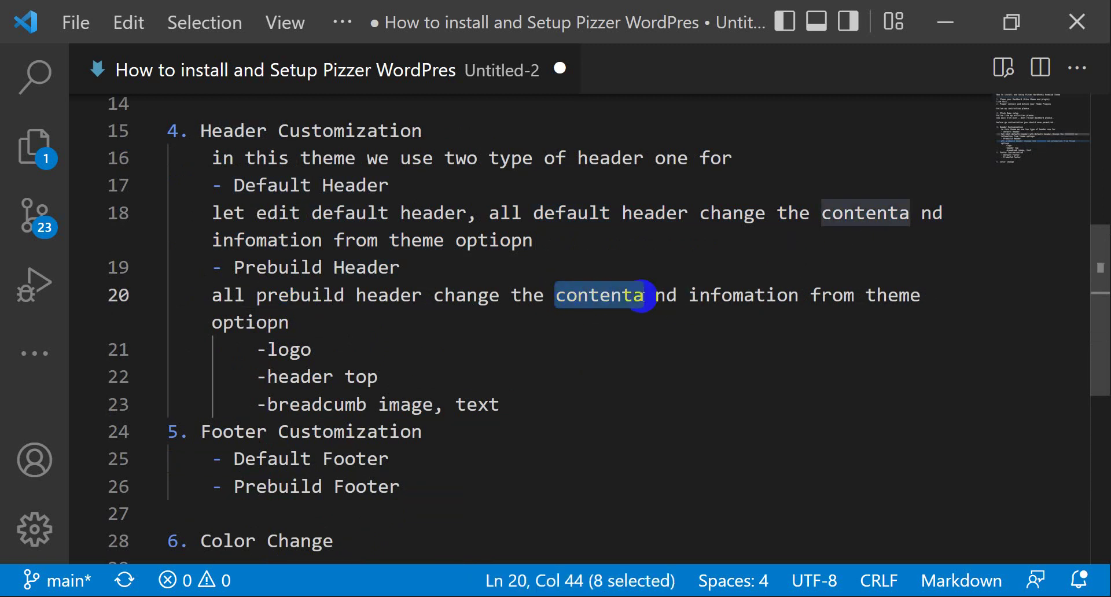
{"action": "left_click", "coordinate": [655, 296]}
{"action": "key", "text": "Left"}
{"action": "key", "text": "Left"}
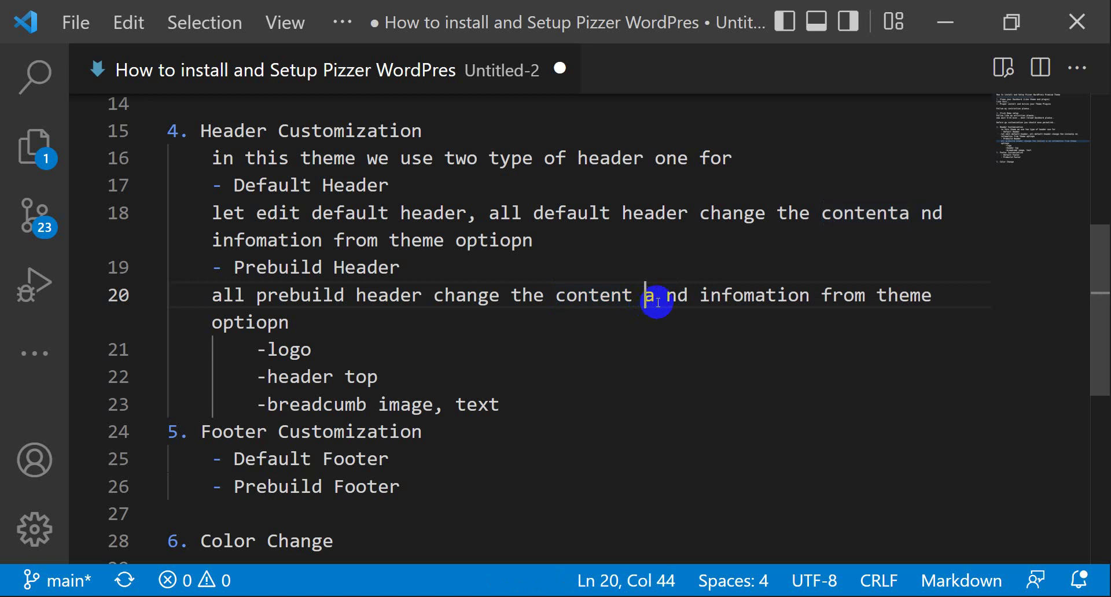
{"action": "key", "text": "BackSpace"}
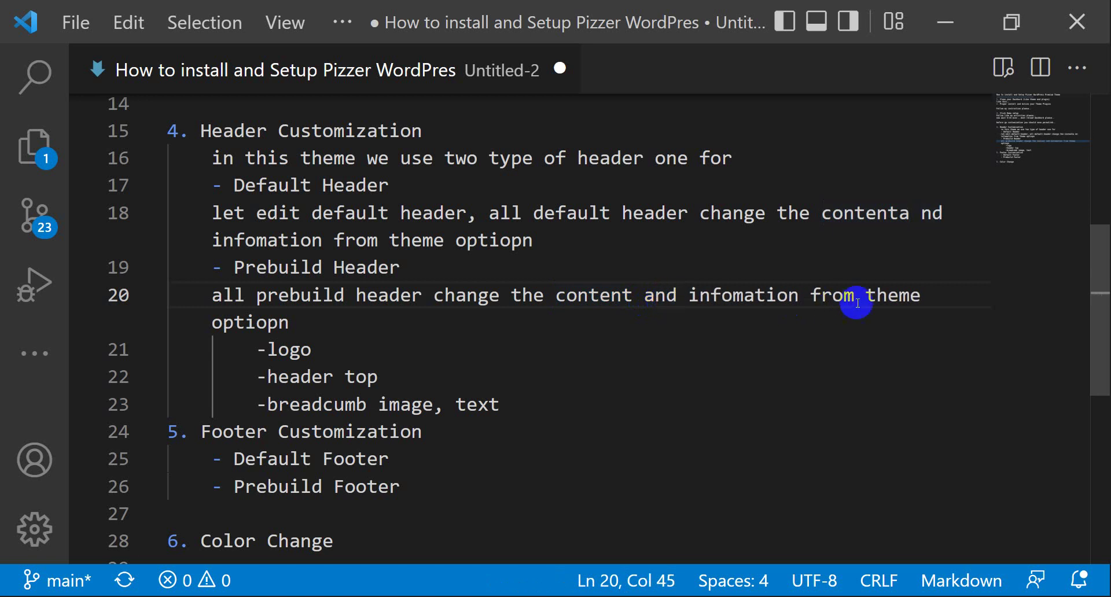
Reword the end of the Prebuild Header sentence to "come from elementor page builder"
{"action": "type", "text": "comwe"}
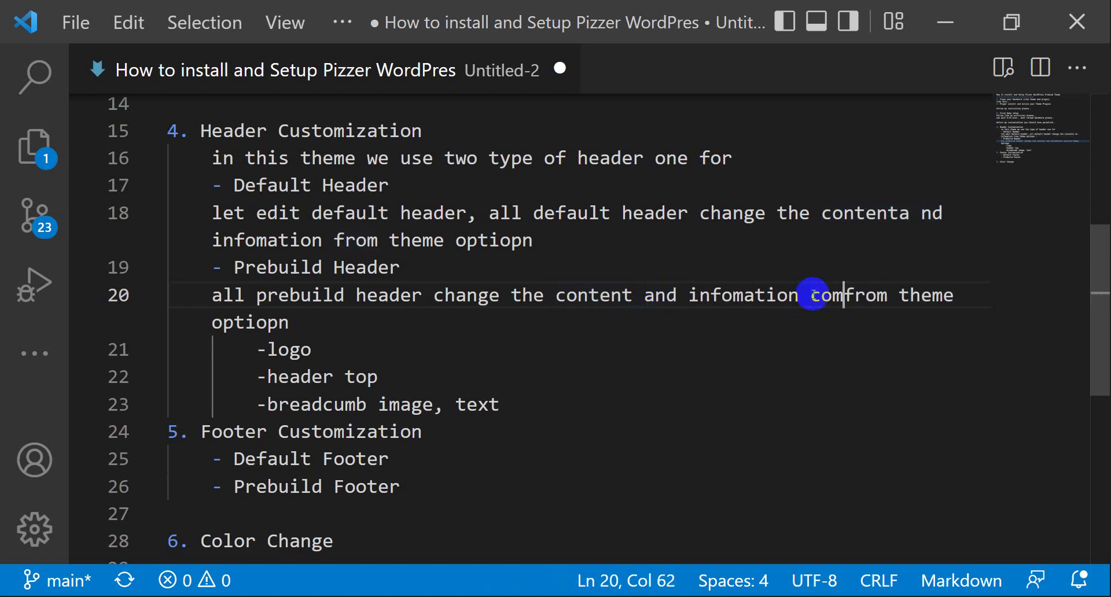
{"action": "key", "text": "BackSpace"}
{"action": "key", "text": "BackSpace"}
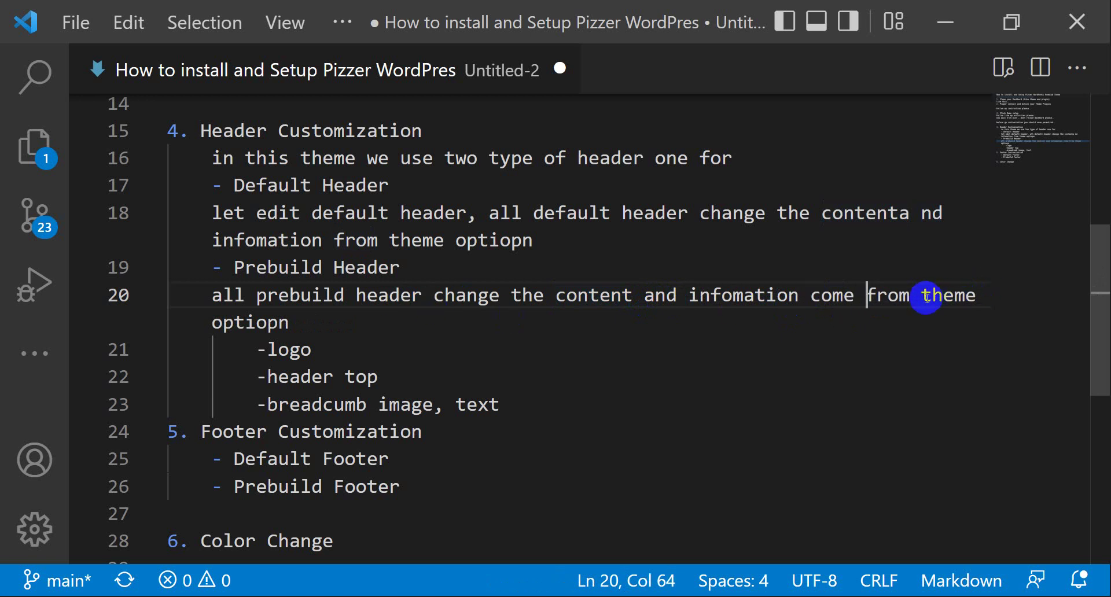
{"action": "left_click_drag", "start_coordinate": [920, 295], "coordinate": [925, 328]}
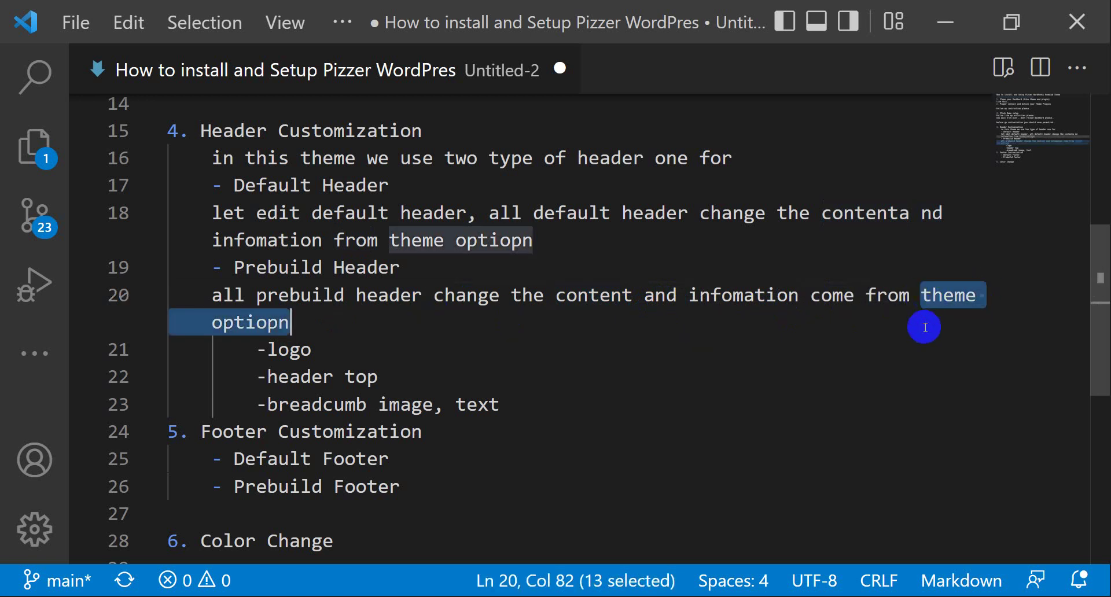
{"action": "type", "text": "elementor "}
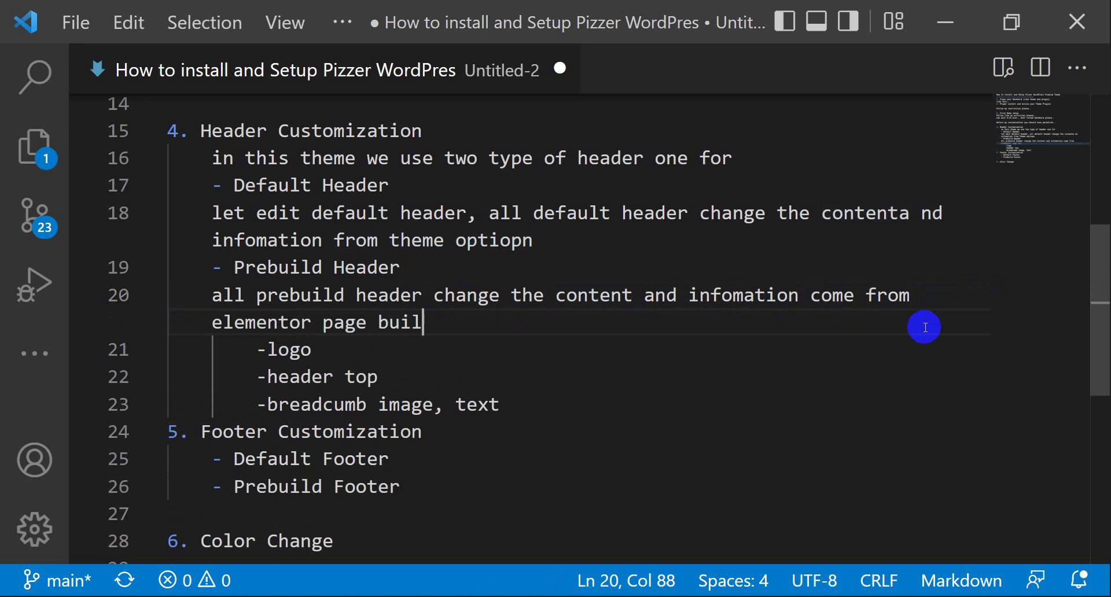
{"action": "type", "text": "page builder"}
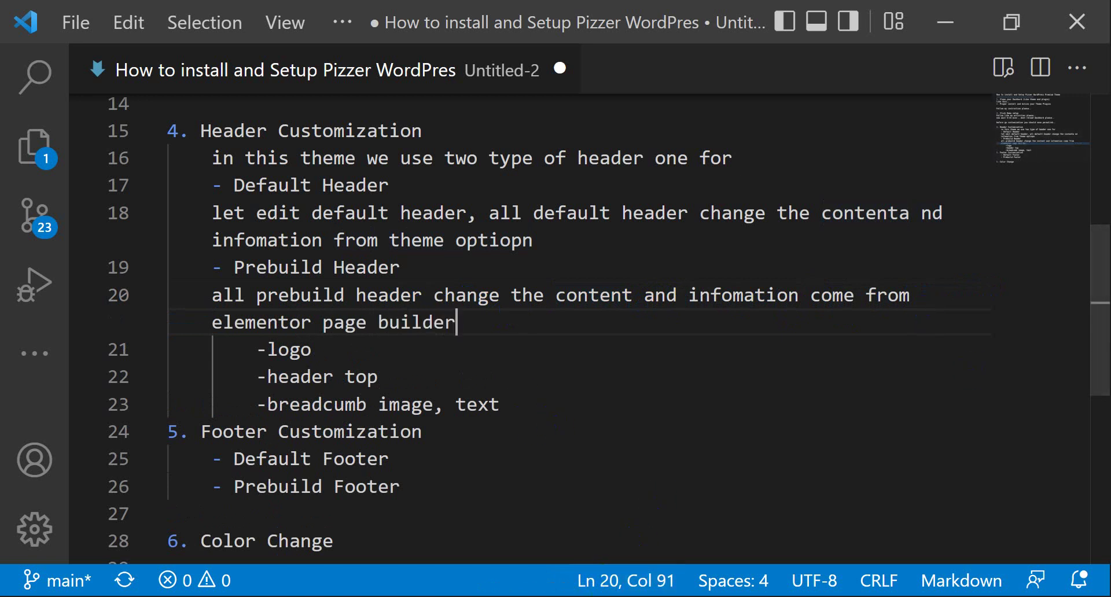
Switch to Chrome, open the theme's Header options and examine the header type, topbar slogan, login text and login URL settings
{"action": "key", "text": "alt+Tab"}
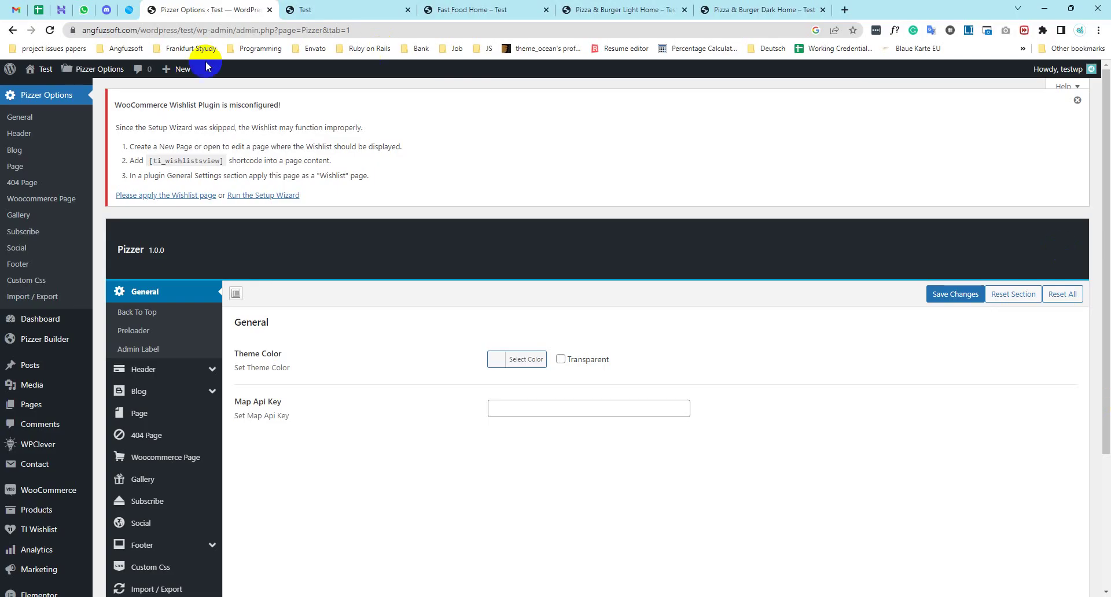
{"action": "left_click", "coordinate": [139, 317]}
{"action": "left_click", "coordinate": [145, 369]}
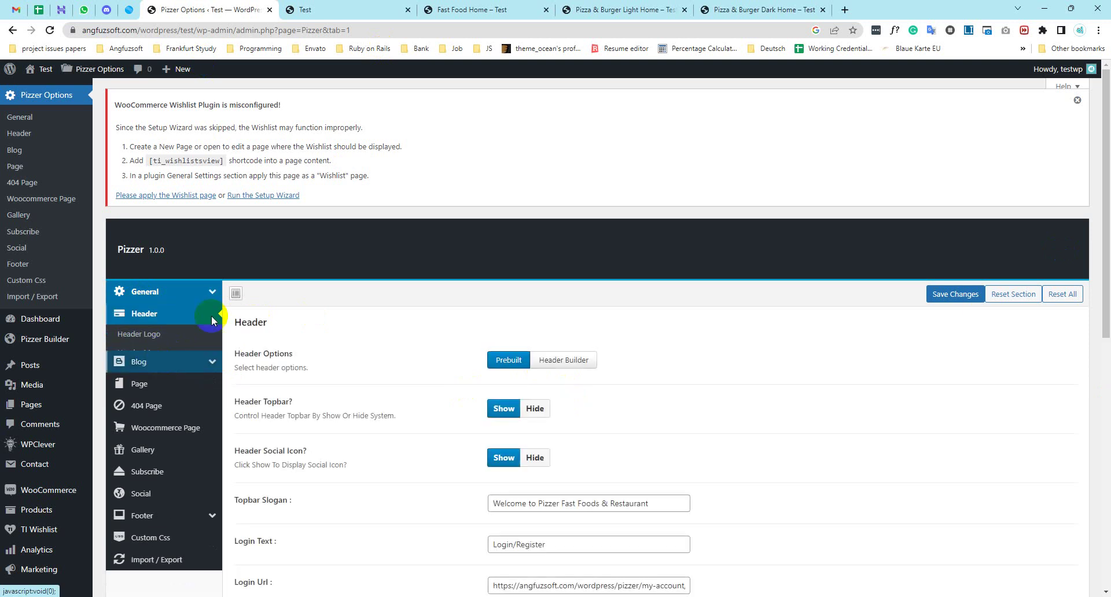
{"action": "scroll", "coordinate": [420, 331], "scroll_direction": "down", "scroll_amount": 2}
{"action": "left_click_drag", "start_coordinate": [233, 237], "coordinate": [347, 243]}
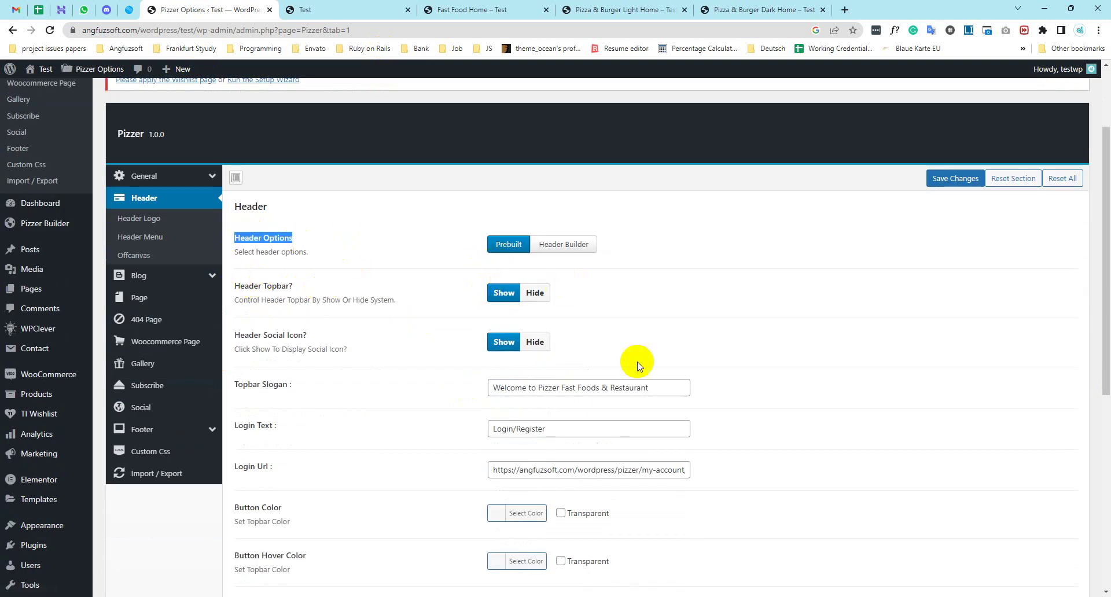
{"action": "left_click_drag", "start_coordinate": [650, 387], "coordinate": [477, 421]}
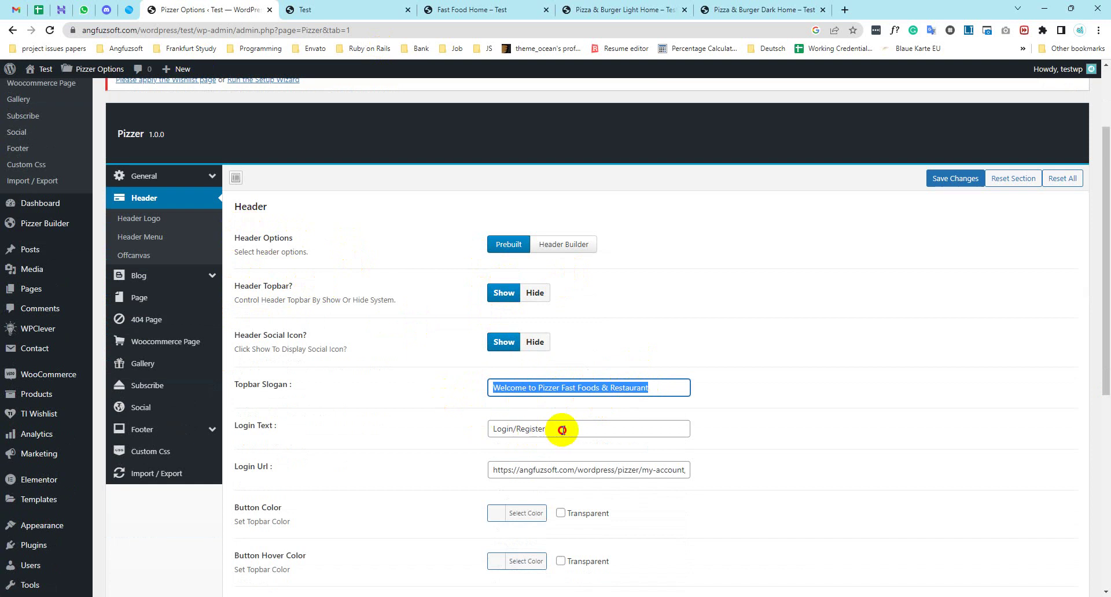
{"action": "left_click_drag", "start_coordinate": [547, 428], "coordinate": [454, 437]}
{"action": "left_click_drag", "start_coordinate": [514, 470], "coordinate": [736, 469]}
Examine the remaining Header options, including the colors, button text and URL, and the emergency contact label and number
{"action": "scroll", "coordinate": [625, 506], "scroll_direction": "down", "scroll_amount": 2}
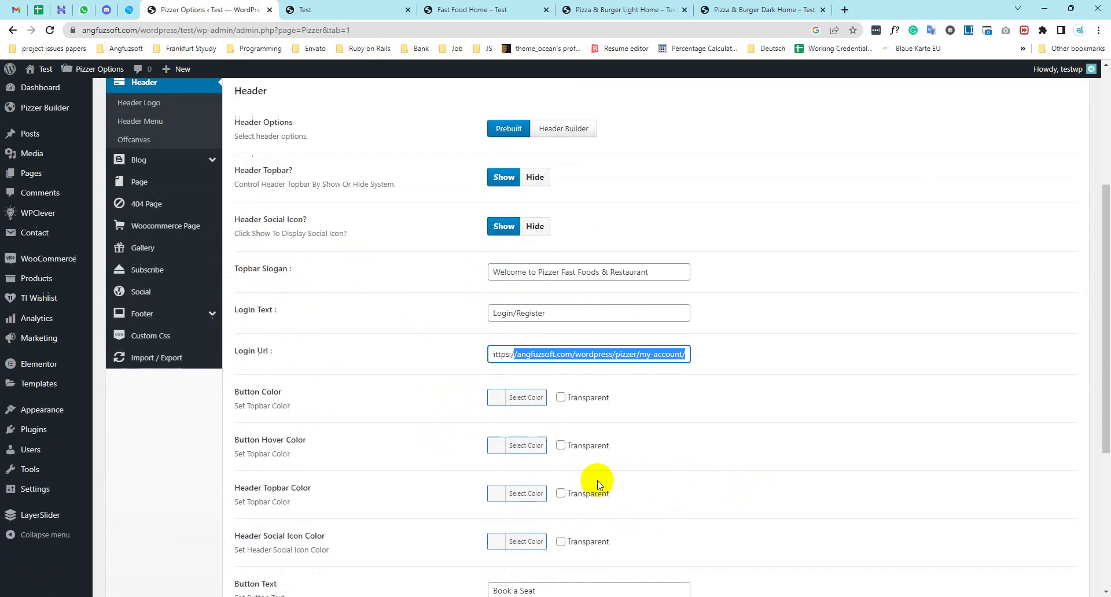
{"action": "scroll", "coordinate": [360, 421], "scroll_direction": "down", "scroll_amount": 4}
{"action": "scroll", "coordinate": [597, 459], "scroll_direction": "down", "scroll_amount": 1}
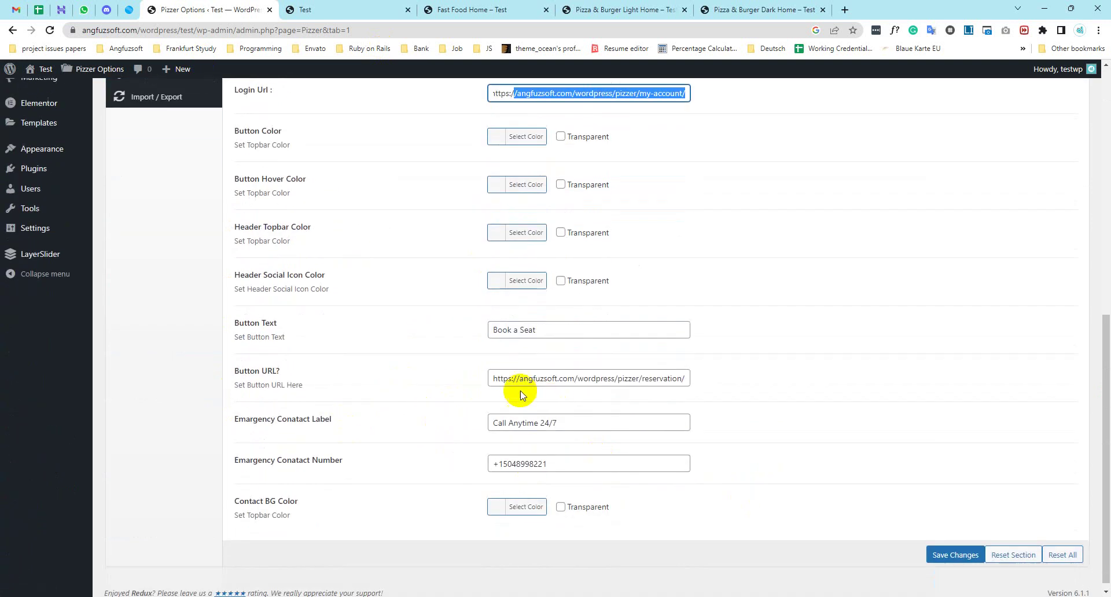
{"action": "left_click_drag", "start_coordinate": [536, 331], "coordinate": [504, 334]}
{"action": "left_click_drag", "start_coordinate": [538, 423], "coordinate": [453, 423]}
{"action": "left_click_drag", "start_coordinate": [574, 463], "coordinate": [436, 461]}
{"action": "scroll", "coordinate": [404, 403], "scroll_direction": "up", "scroll_amount": 6}
{"action": "scroll", "coordinate": [404, 404], "scroll_direction": "up", "scroll_amount": 3}
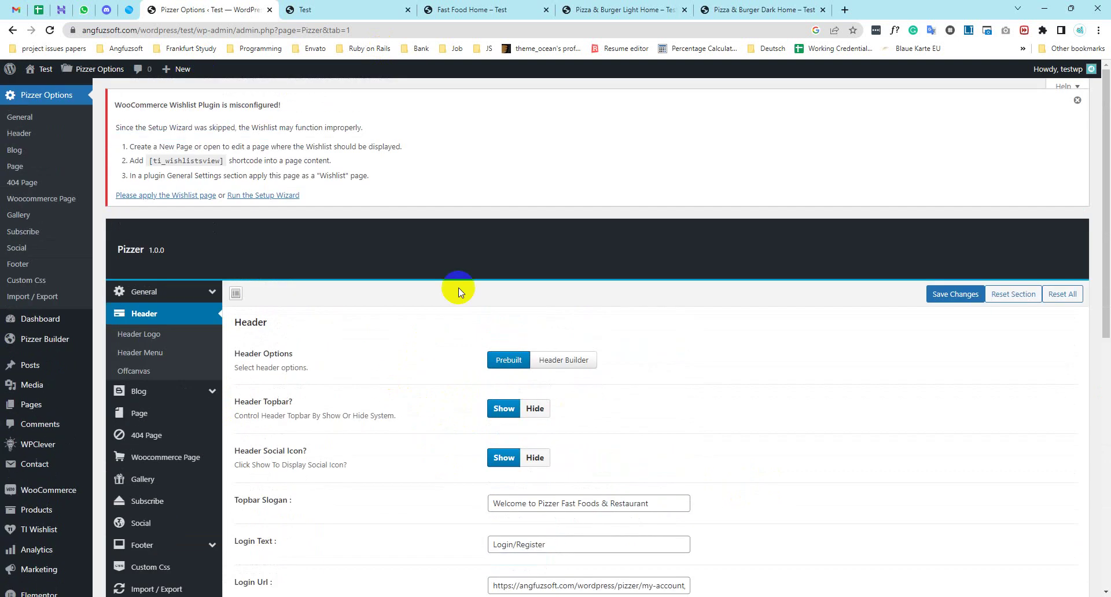
Review the settings offered for the Header Logo, Header Menu and Offcanvas sections
{"action": "left_click", "coordinate": [154, 337]}
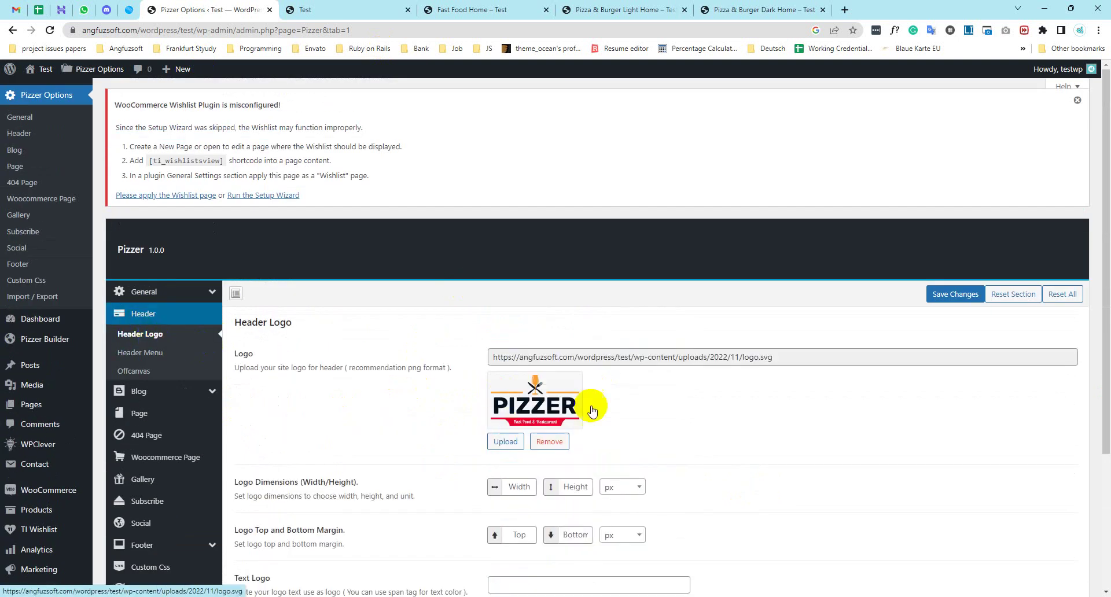
{"action": "scroll", "coordinate": [550, 428], "scroll_direction": "down", "scroll_amount": 1}
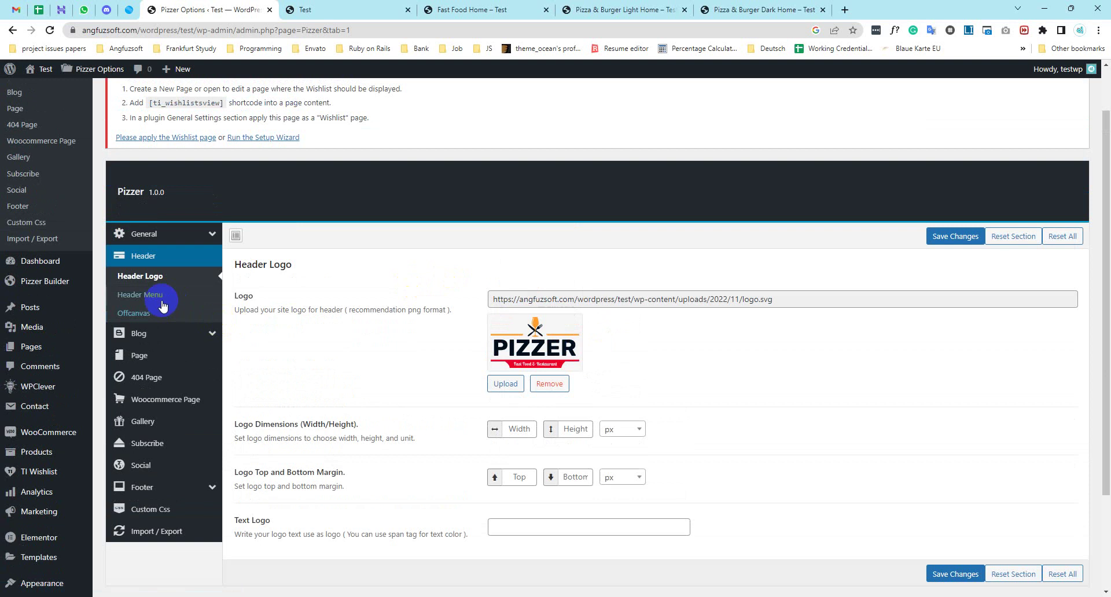
{"action": "left_click", "coordinate": [140, 295]}
{"action": "scroll", "coordinate": [560, 426], "scroll_direction": "down", "scroll_amount": 2}
{"action": "scroll", "coordinate": [261, 318], "scroll_direction": "up", "scroll_amount": 3}
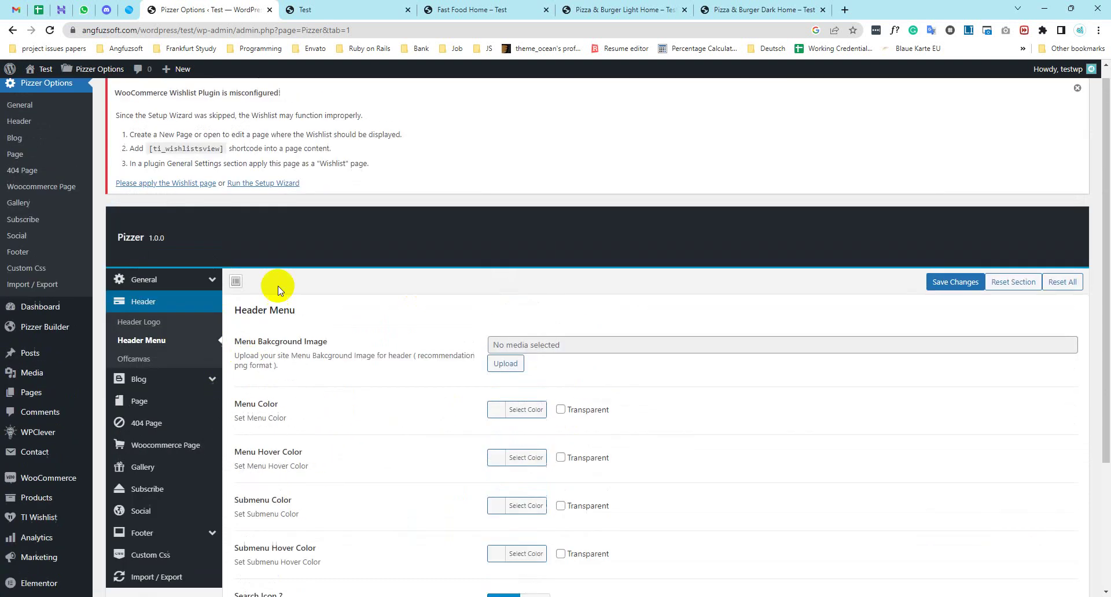
{"action": "left_click", "coordinate": [135, 359]}
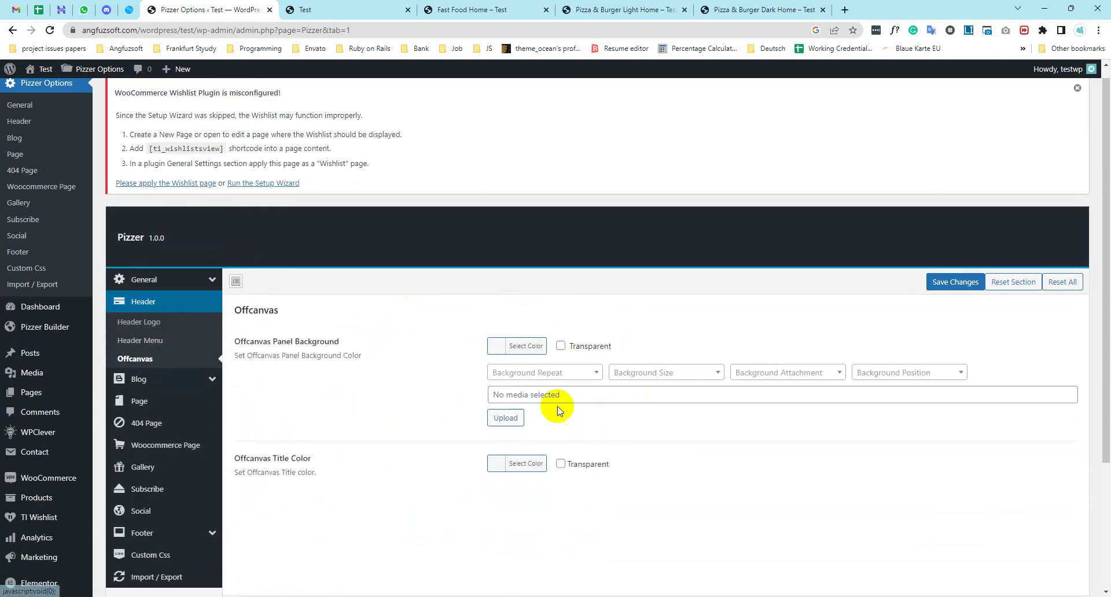
Open the theme's Blog options and look over the layout and post column settings
{"action": "left_click", "coordinate": [142, 379]}
{"action": "scroll", "coordinate": [219, 346], "scroll_direction": "down", "scroll_amount": 3}
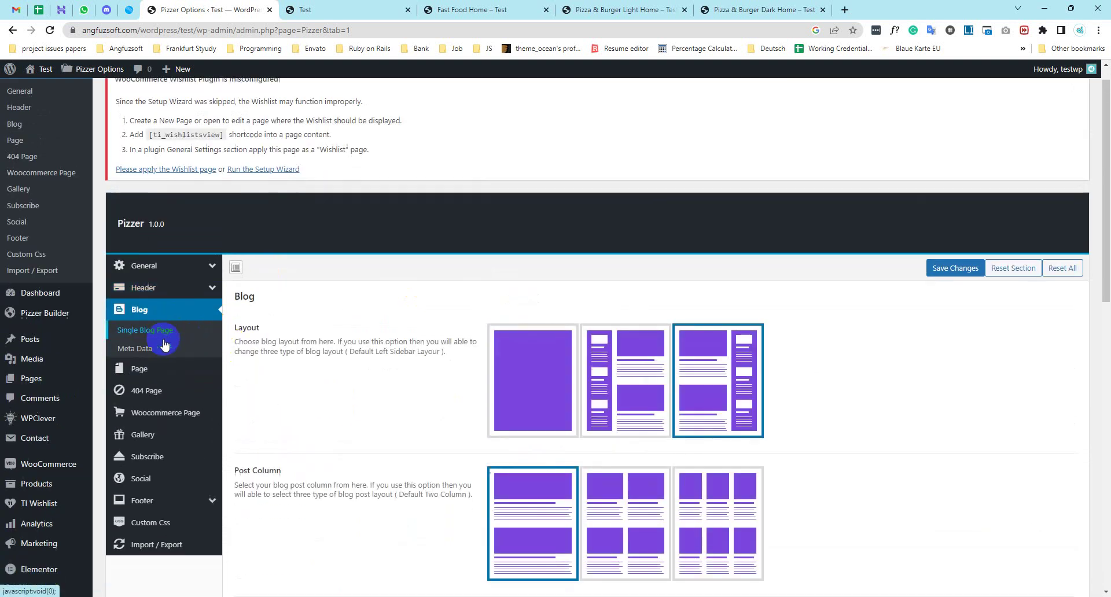
{"action": "scroll", "coordinate": [249, 399], "scroll_direction": "up", "scroll_amount": 2}
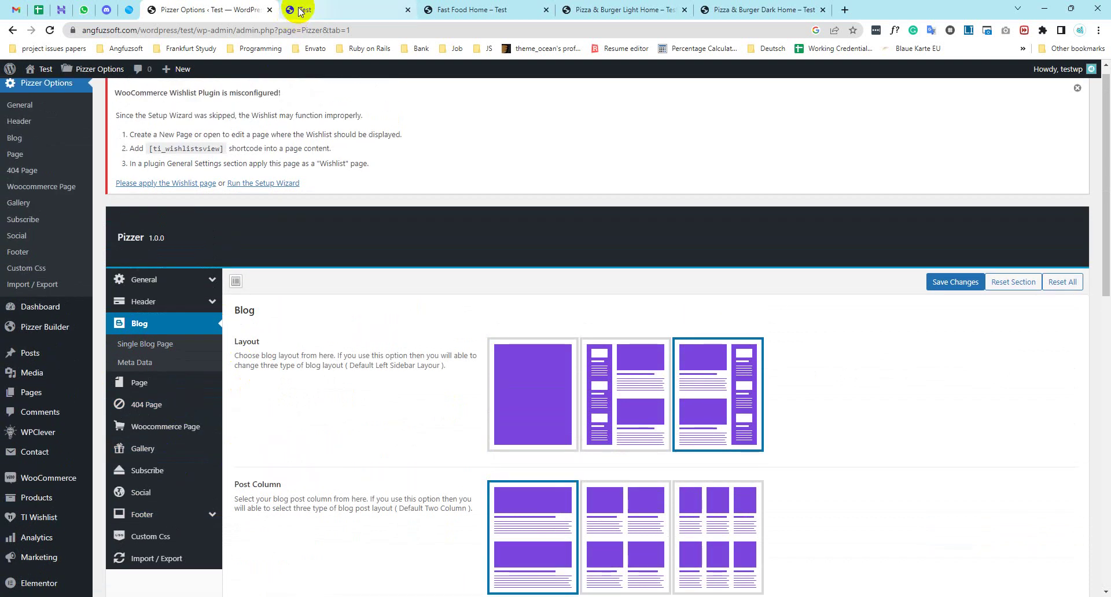
Check the contact label and phone number in the default header on the Test home page, and close that page
{"action": "left_click", "coordinate": [300, 9]}
{"action": "left_click_drag", "start_coordinate": [969, 129], "coordinate": [1046, 138]}
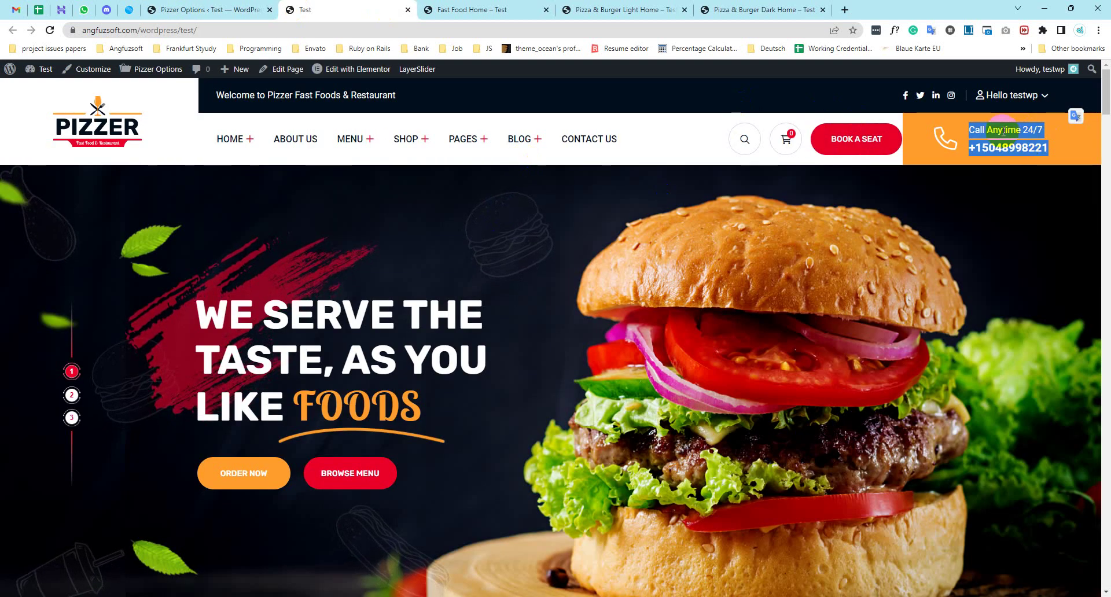
{"action": "left_click", "coordinate": [1038, 139]}
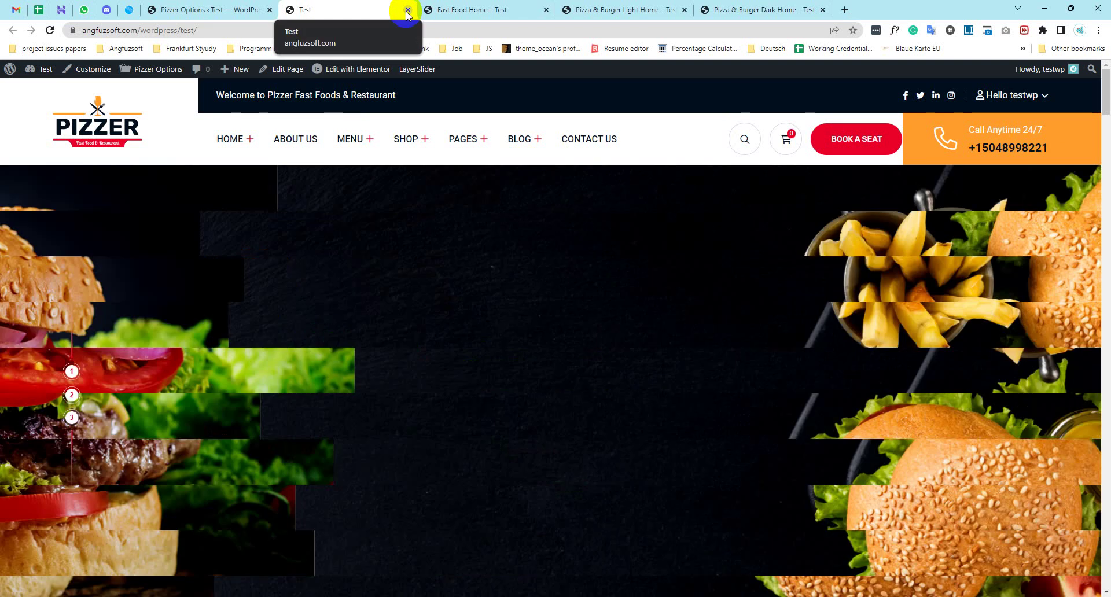
{"action": "left_click", "coordinate": [407, 10]}
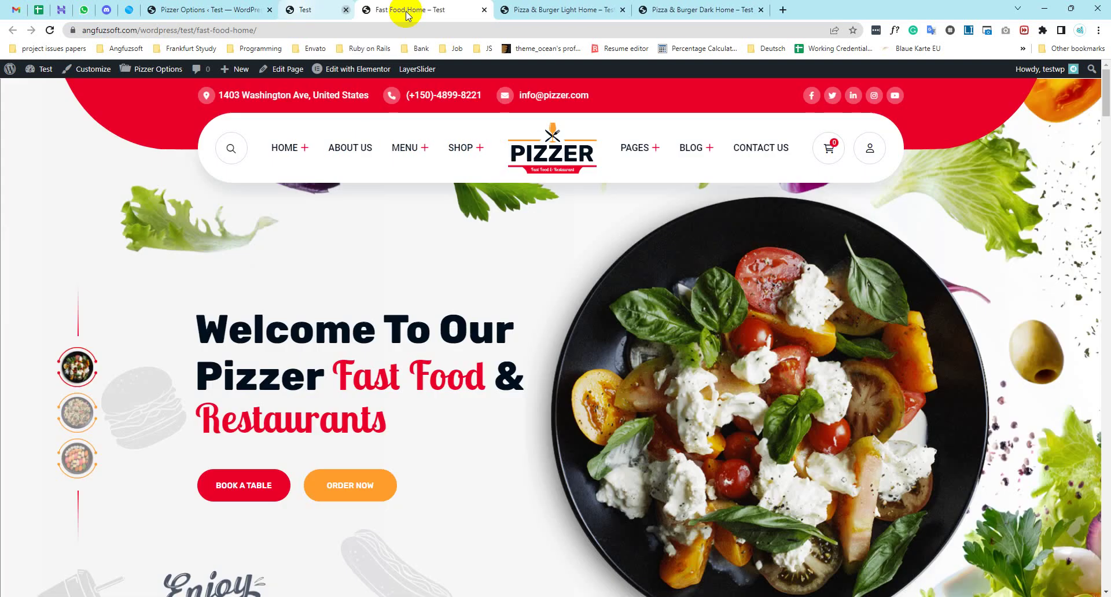
Open Header One from the Fast Food Home page in Elementor and display its header widget settings
{"action": "mouse_move", "coordinate": [338, 72]}
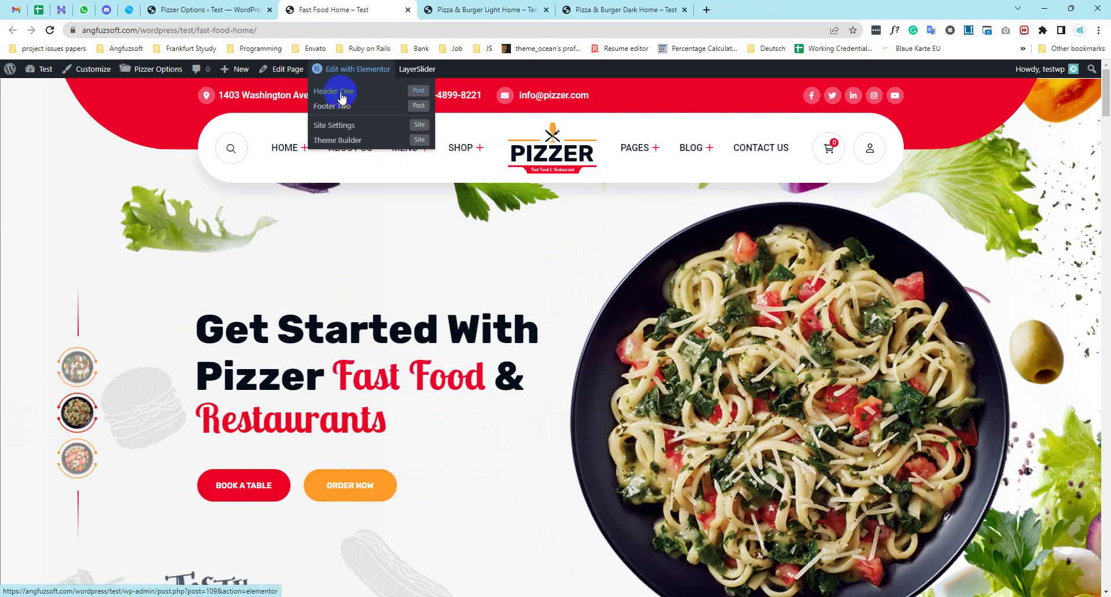
{"action": "left_click", "coordinate": [341, 96]}
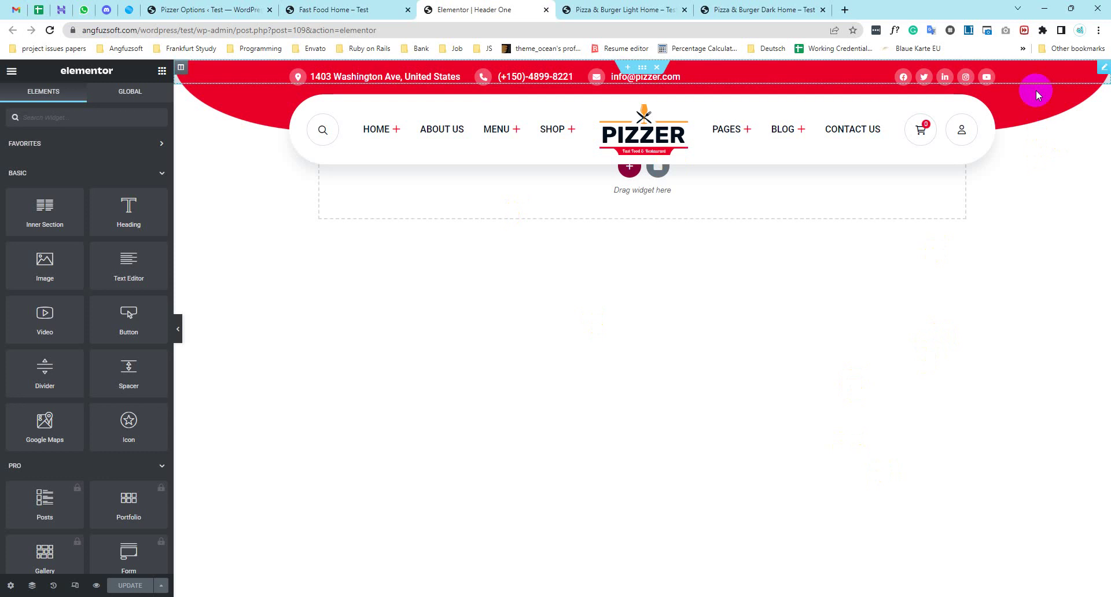
{"action": "left_click", "coordinate": [1104, 69]}
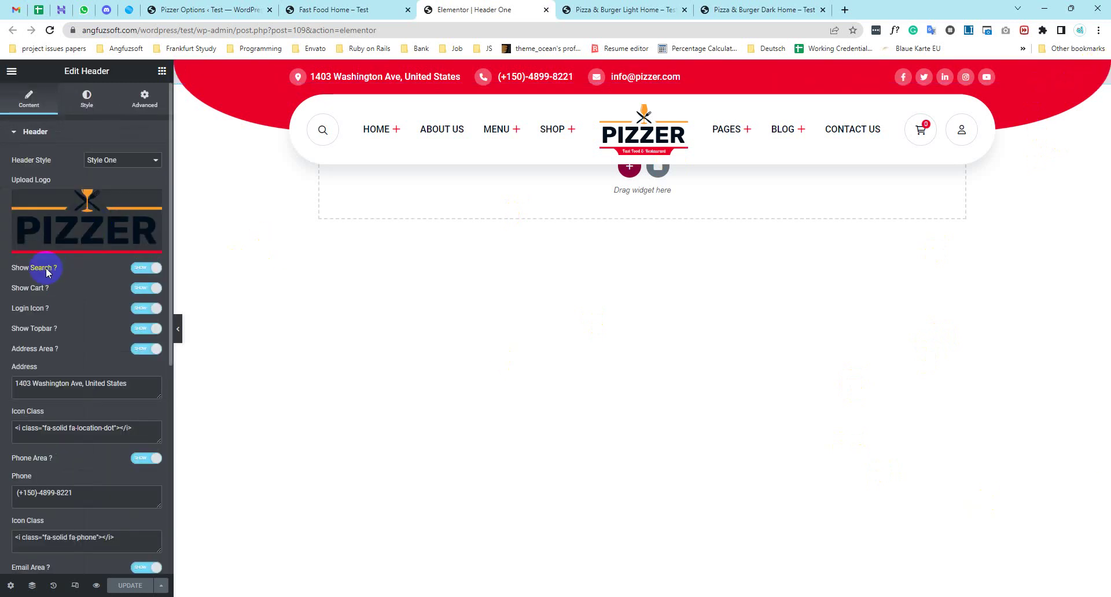
Review the Header One address, phone, email and icon class fields, plus the social icons and the left and right menu selections
{"action": "left_click_drag", "start_coordinate": [137, 387], "coordinate": [9, 388]}
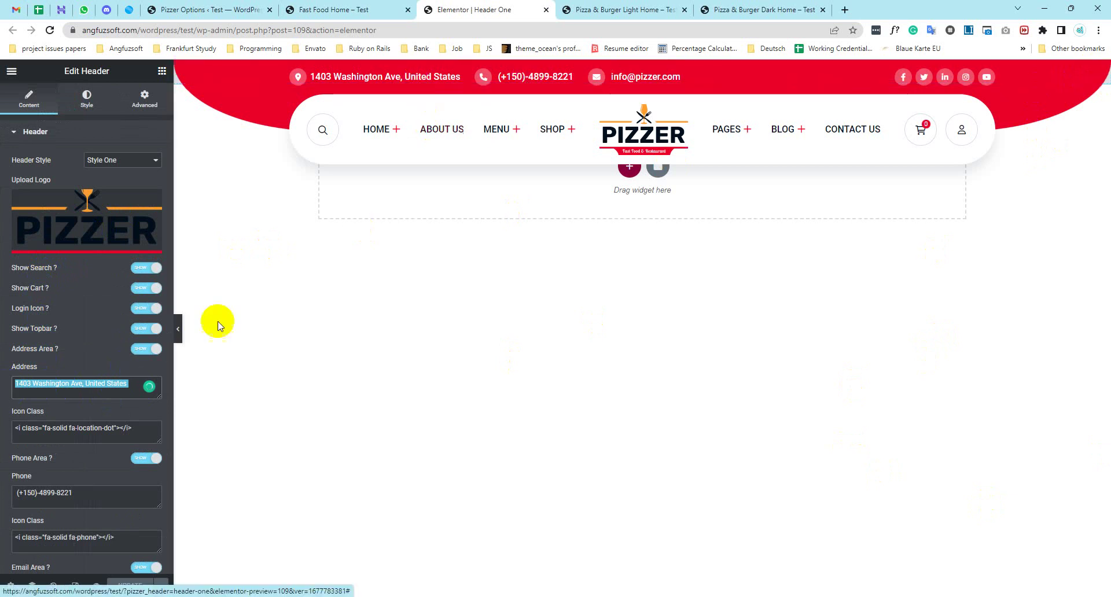
{"action": "left_click_drag", "start_coordinate": [137, 434], "coordinate": [19, 435]}
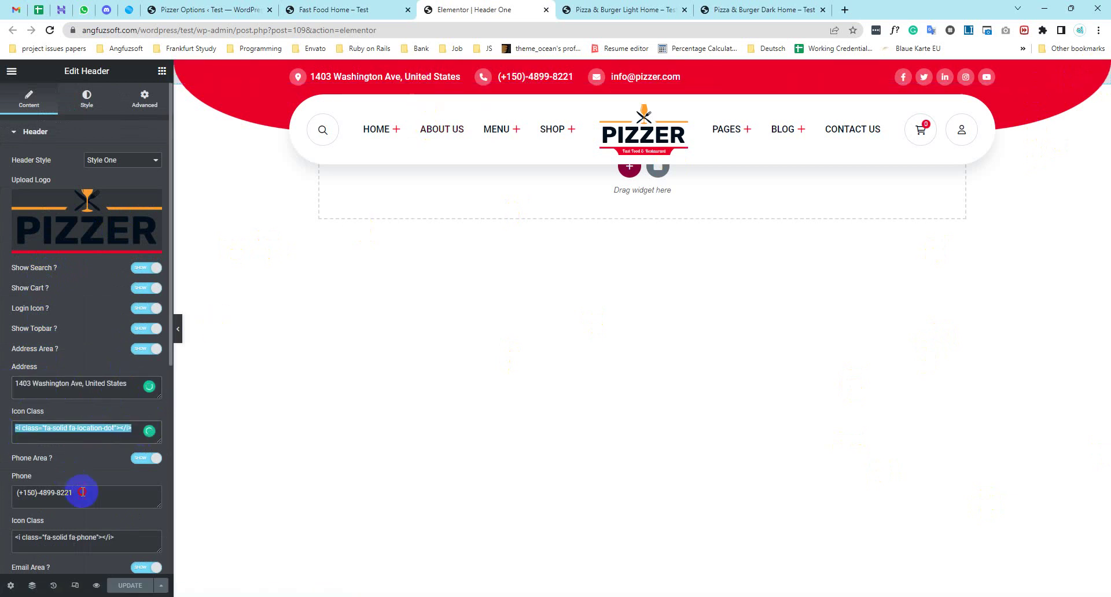
{"action": "left_click_drag", "start_coordinate": [134, 541], "coordinate": [7, 524]}
{"action": "scroll", "coordinate": [69, 474], "scroll_direction": "down", "scroll_amount": 2}
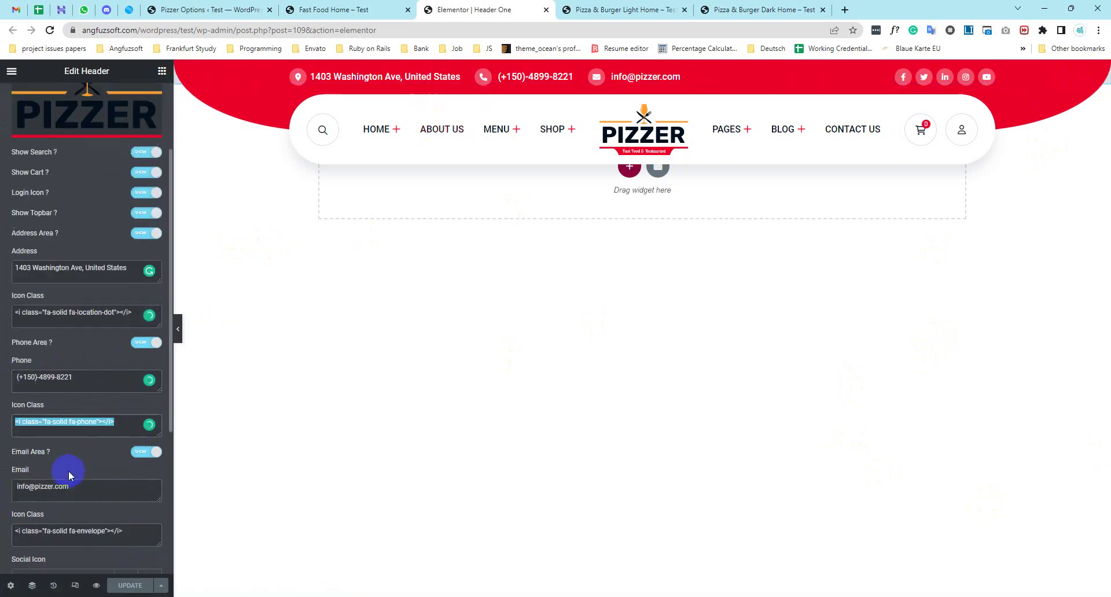
{"action": "scroll", "coordinate": [68, 474], "scroll_direction": "down", "scroll_amount": 2}
{"action": "left_click_drag", "start_coordinate": [81, 375], "coordinate": [7, 374]}
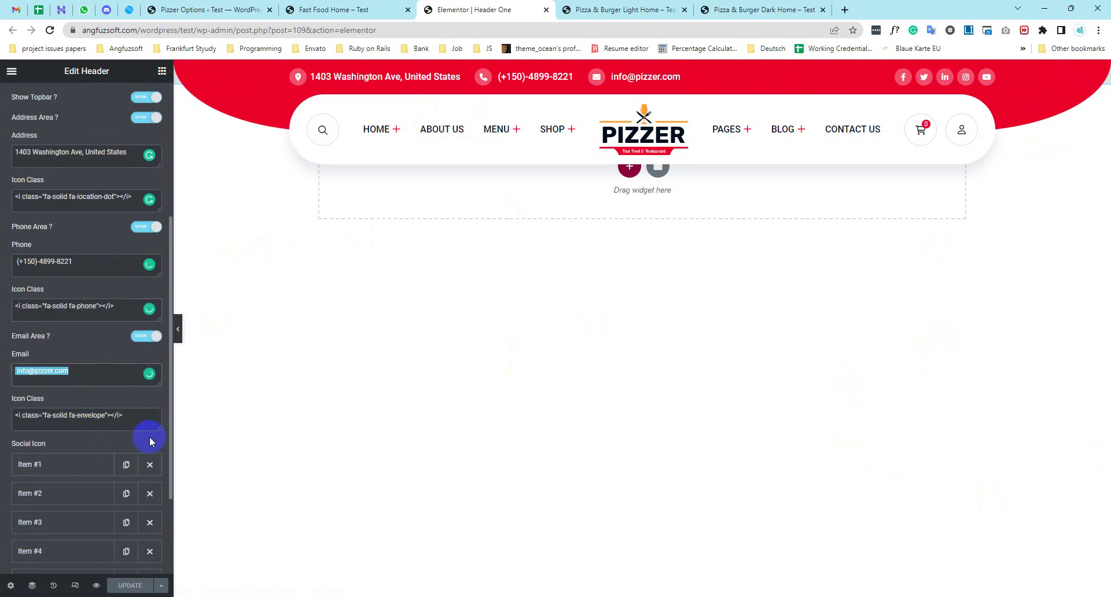
{"action": "left_click_drag", "start_coordinate": [134, 421], "coordinate": [8, 432]}
{"action": "scroll", "coordinate": [57, 461], "scroll_direction": "down", "scroll_amount": 2}
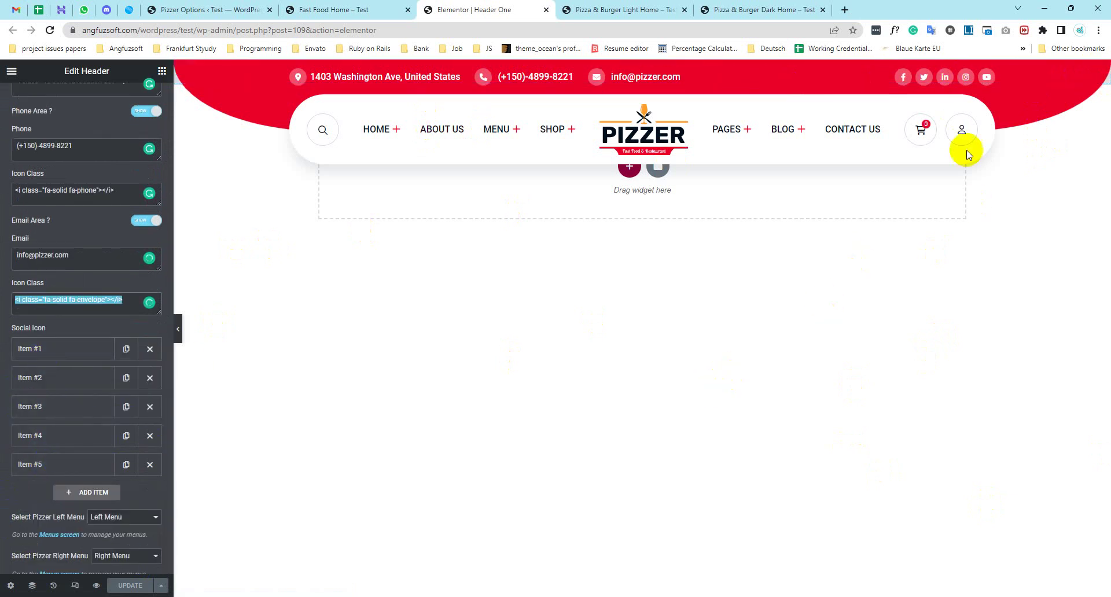
{"action": "scroll", "coordinate": [92, 365], "scroll_direction": "down", "scroll_amount": 1}
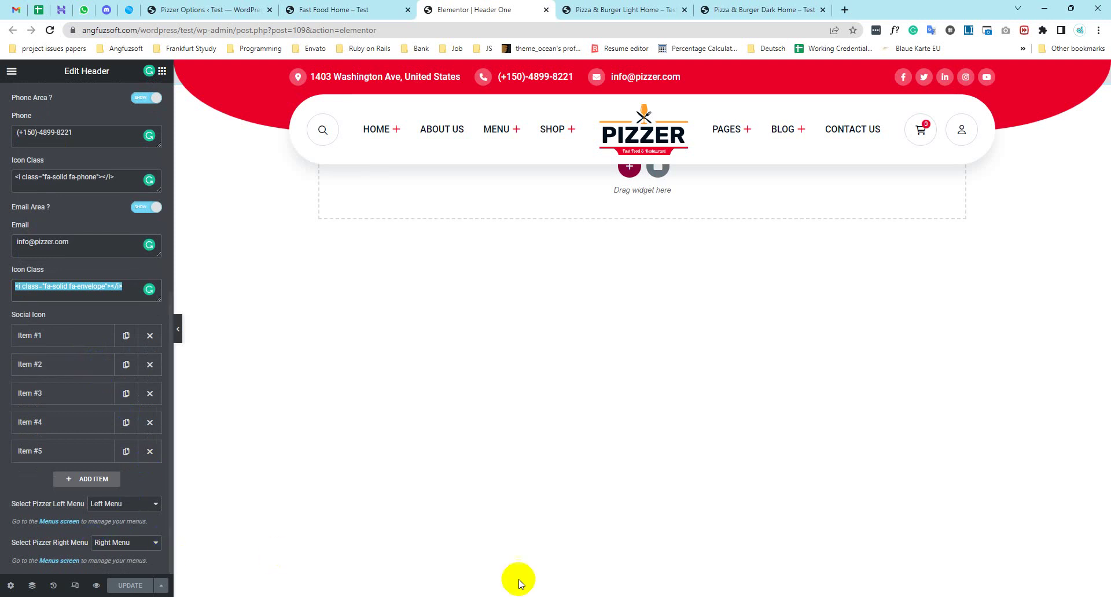
Close Header One and open Header Two from Pizza & Burger Light Home and Footer Three from Pizza & Burger Dark Home in Elementor
{"action": "left_click", "coordinate": [543, 10]}
{"action": "left_click", "coordinate": [449, 10]}
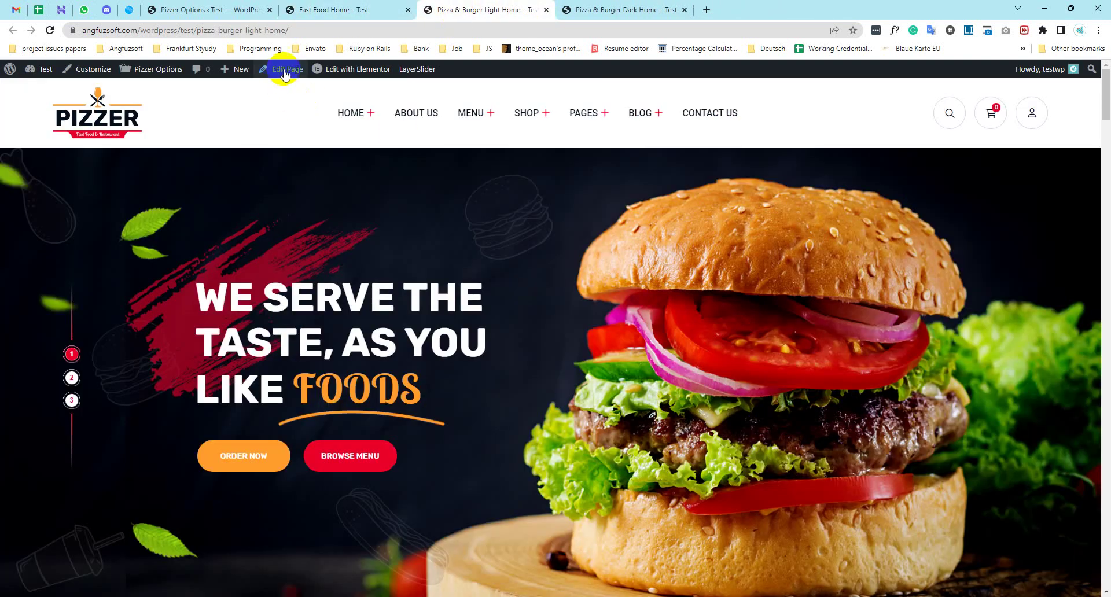
{"action": "mouse_move", "coordinate": [347, 74]}
{"action": "left_click", "coordinate": [349, 94]}
{"action": "left_click", "coordinate": [622, 10]}
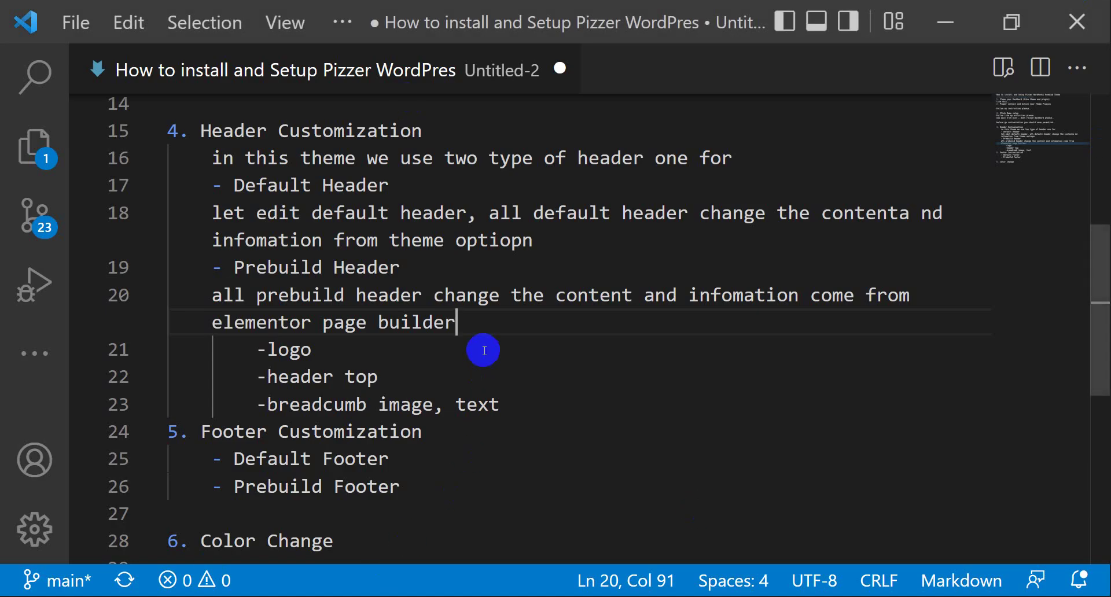
Switch to VS Code and go over the logo, header top and breadcrumb image and text items in the Prebuild Header notes
{"action": "left_click_drag", "start_coordinate": [512, 405], "coordinate": [248, 350]}
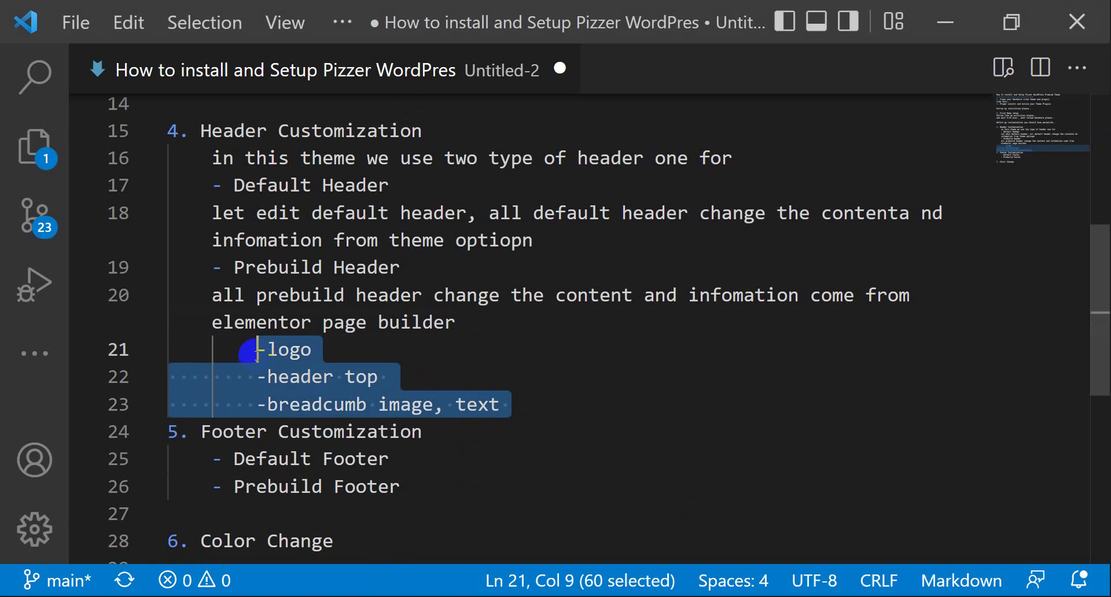
{"action": "left_click_drag", "start_coordinate": [389, 376], "coordinate": [234, 349]}
{"action": "left_click", "coordinate": [399, 352]}
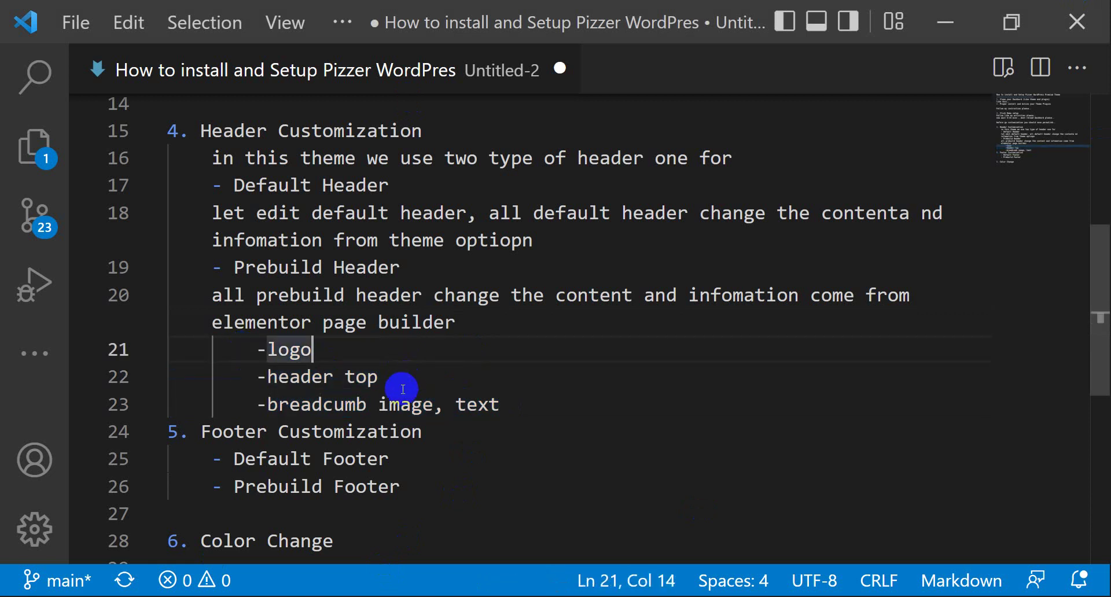
{"action": "left_click_drag", "start_coordinate": [510, 405], "coordinate": [258, 405]}
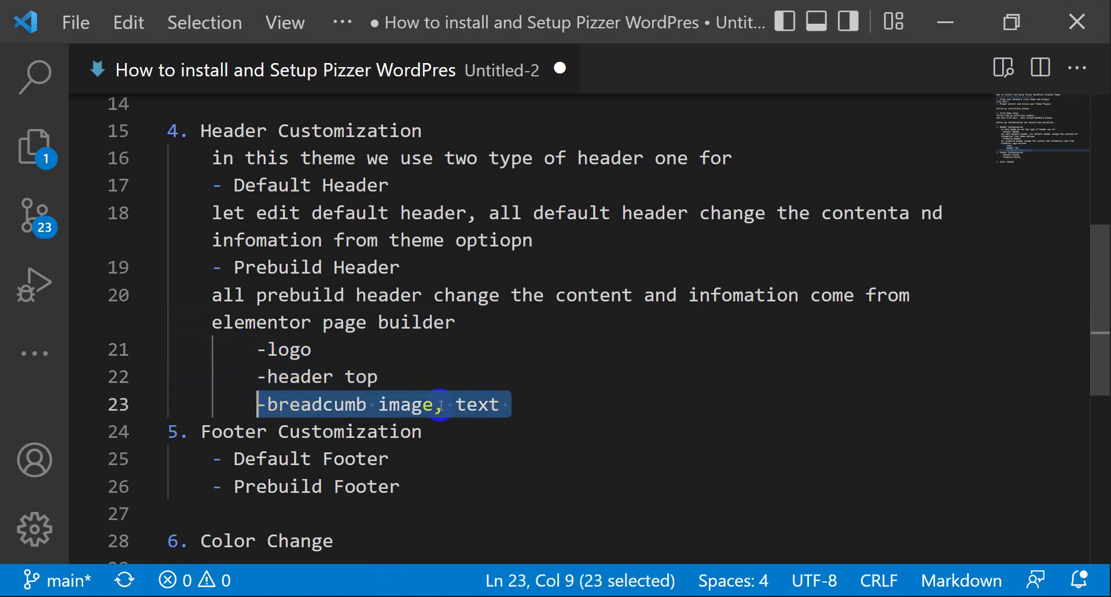
{"action": "left_click", "coordinate": [509, 411]}
{"action": "left_click_drag", "start_coordinate": [496, 404], "coordinate": [257, 400]}
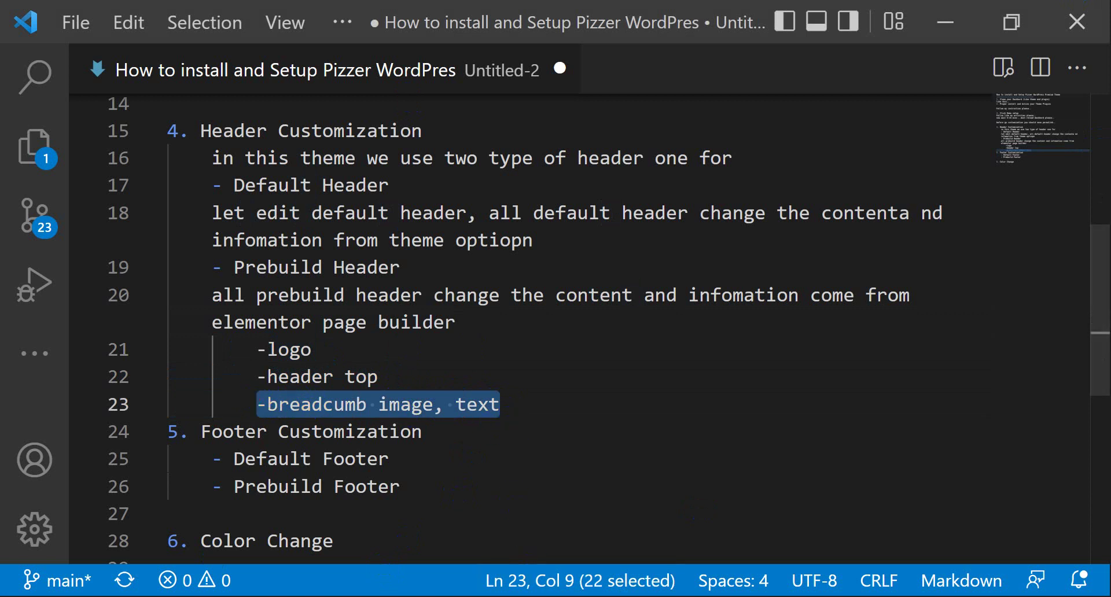
Switch to Chrome, view the Header Two widget's settings in Elementor, and close the Header Two and Footer Three editors
{"action": "key", "text": "alt+Tab"}
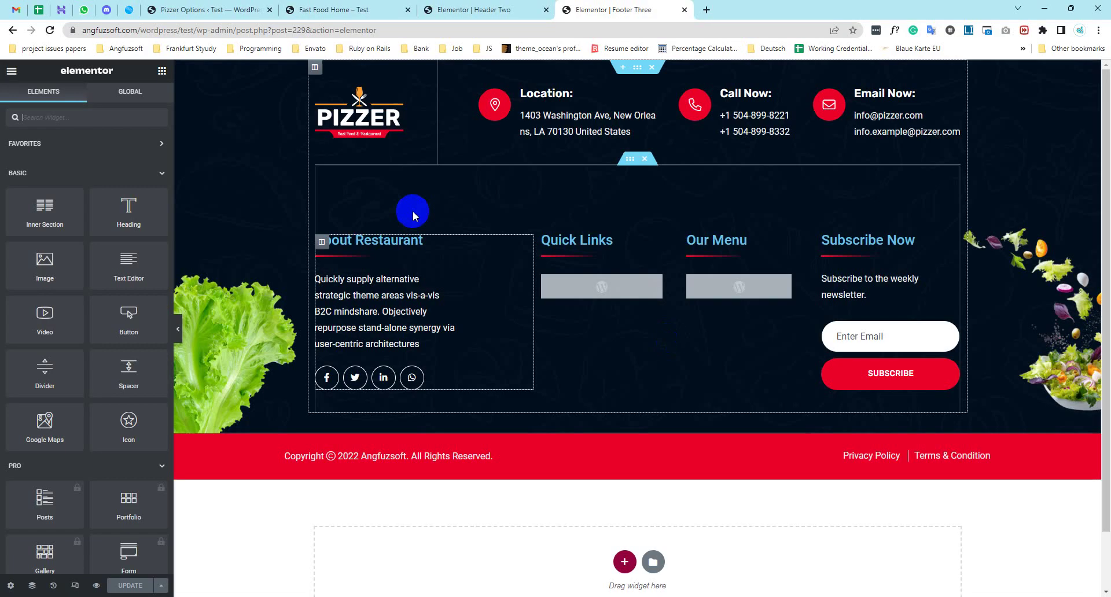
{"action": "left_click", "coordinate": [456, 8]}
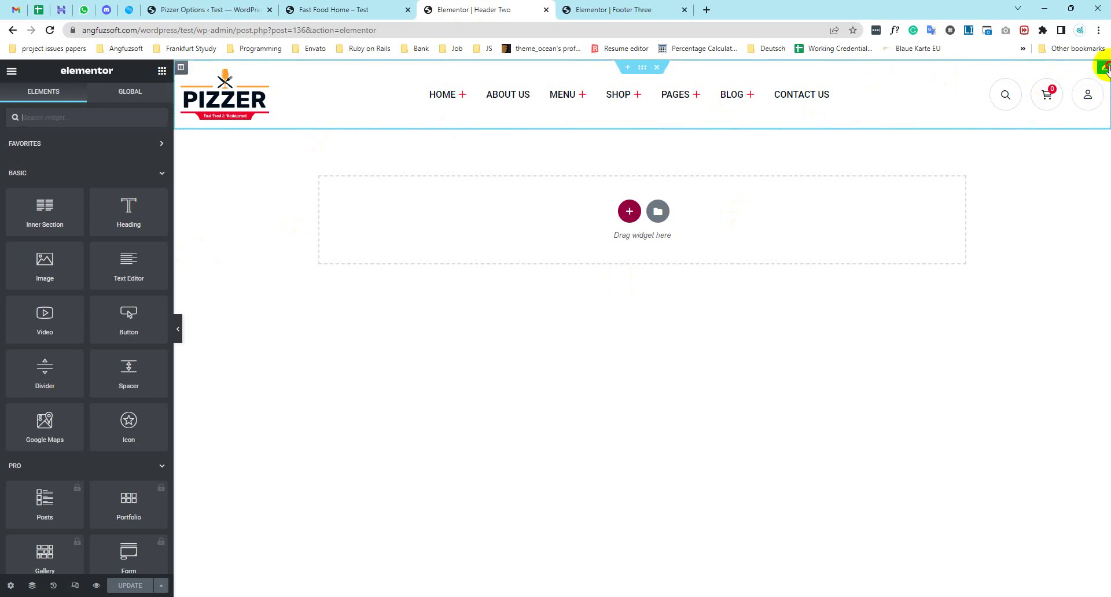
{"action": "left_click", "coordinate": [1105, 68]}
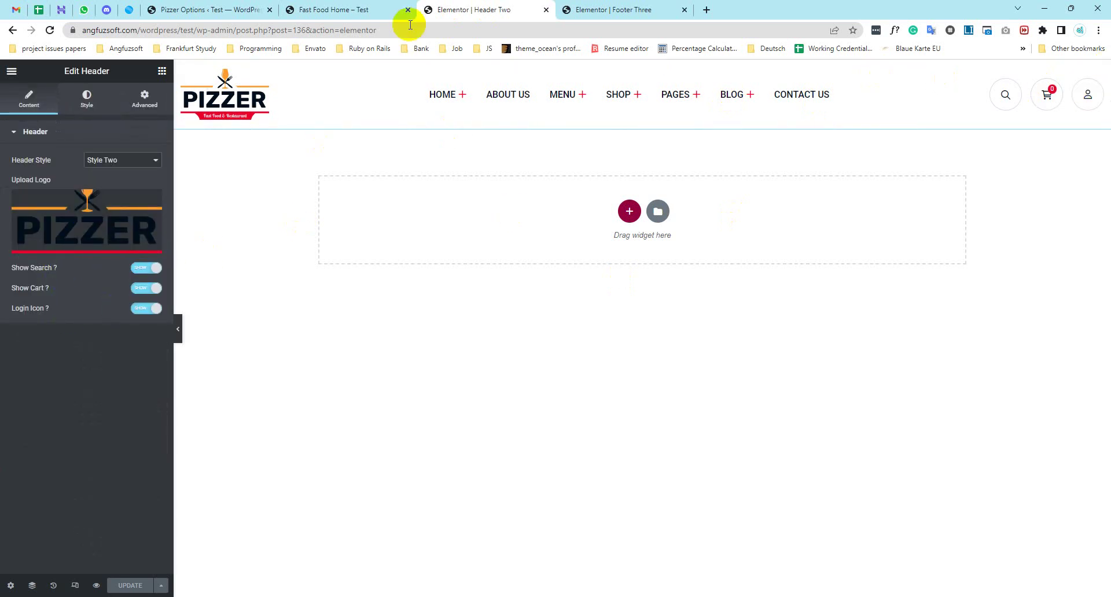
{"action": "left_click", "coordinate": [567, 10]}
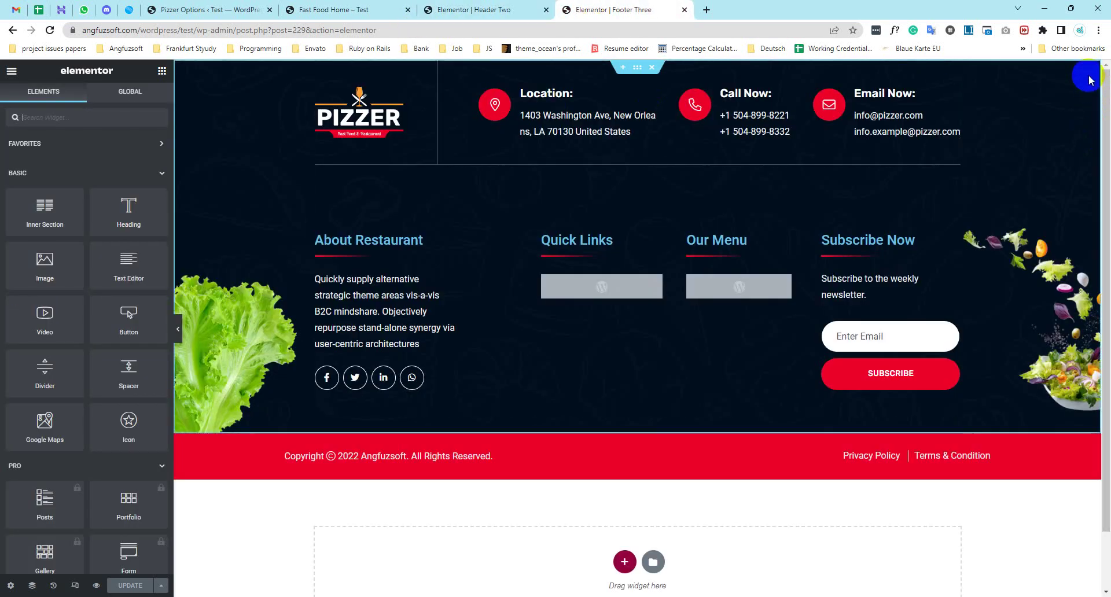
{"action": "left_click", "coordinate": [492, 9]}
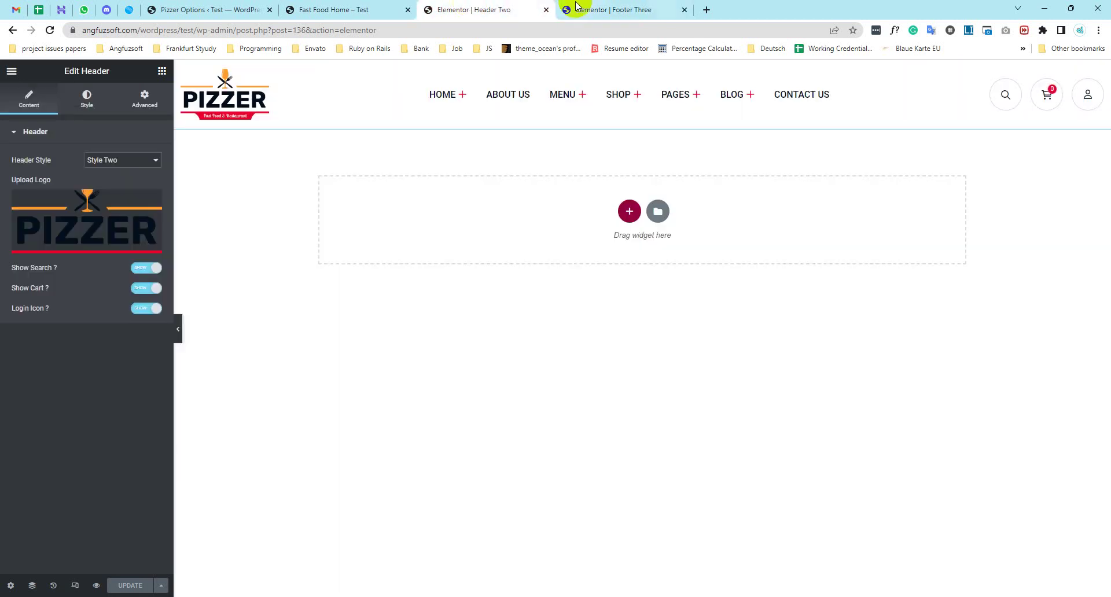
{"action": "left_click", "coordinate": [547, 9]}
{"action": "left_click", "coordinate": [546, 9]}
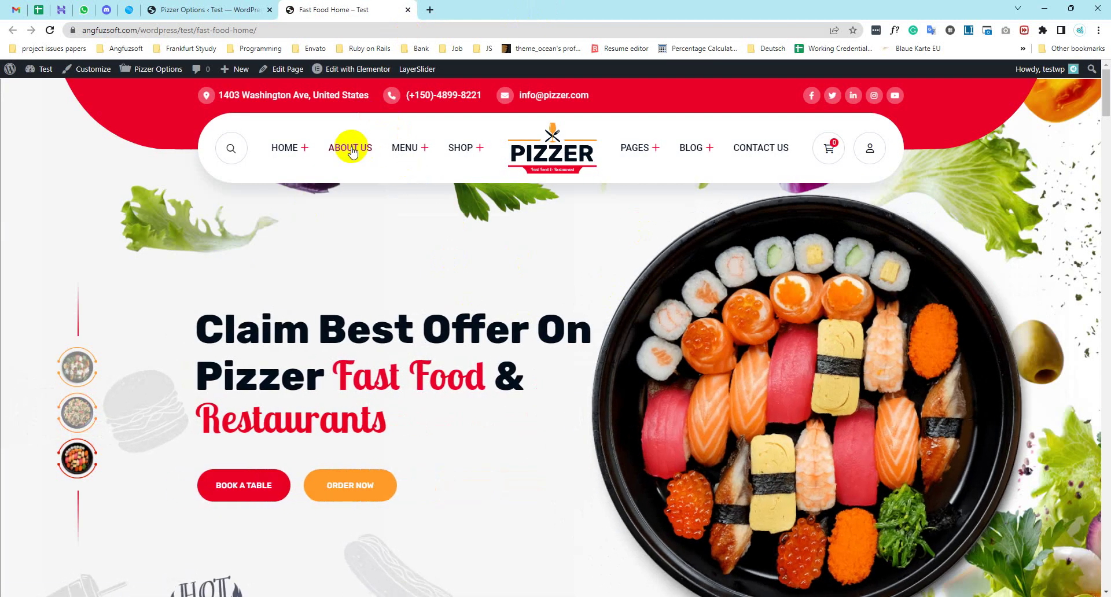
Go to the About Us page from the site header and open it in the WordPress page editor
{"action": "left_click", "coordinate": [350, 149]}
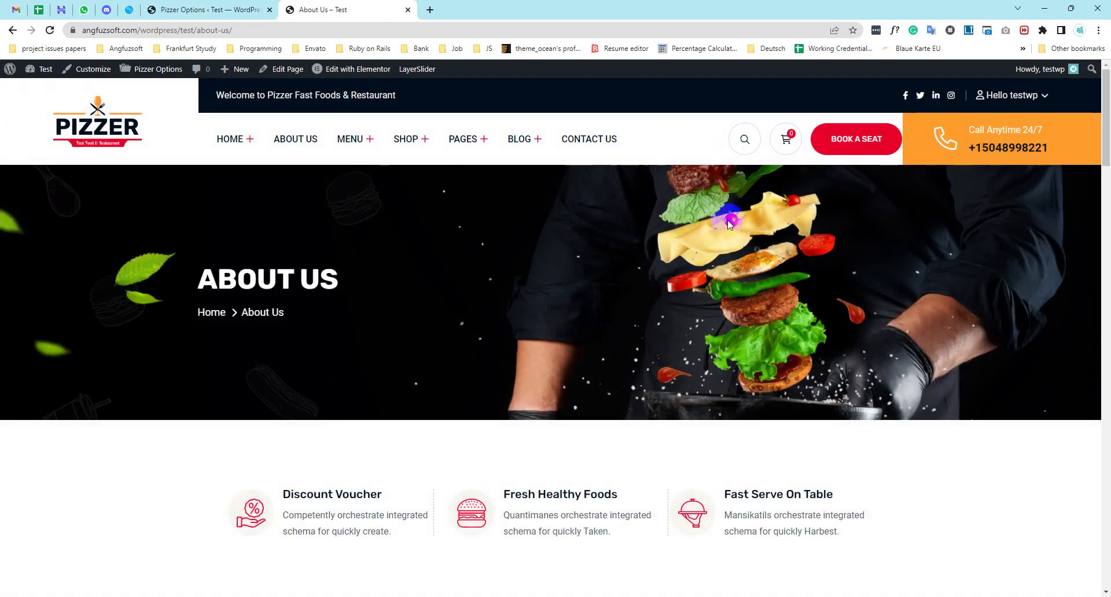
{"action": "left_click", "coordinate": [288, 73]}
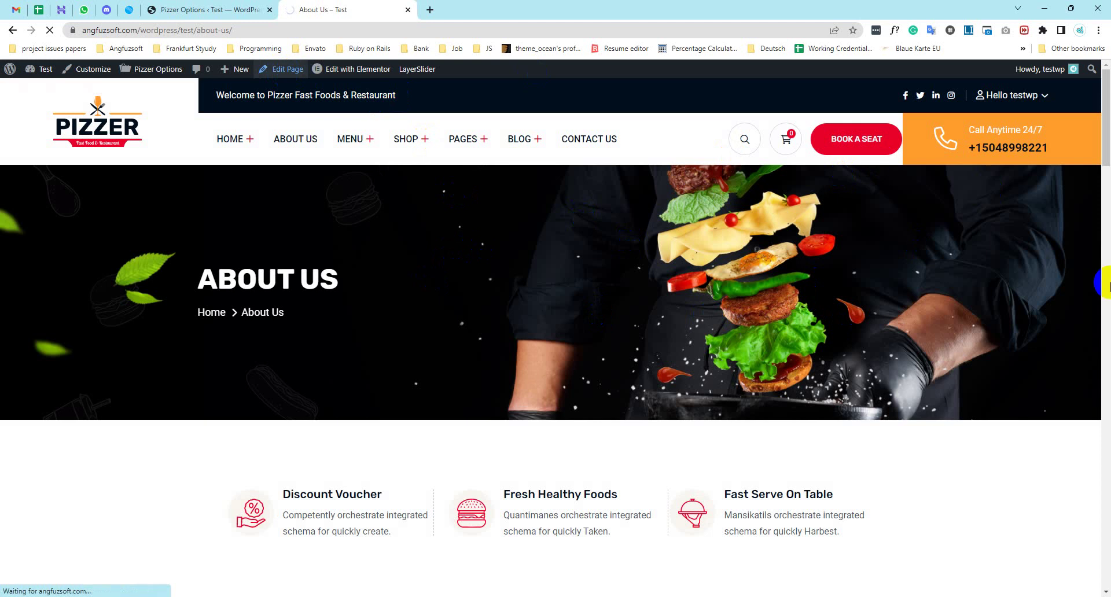
{"action": "left_click", "coordinate": [668, 314]}
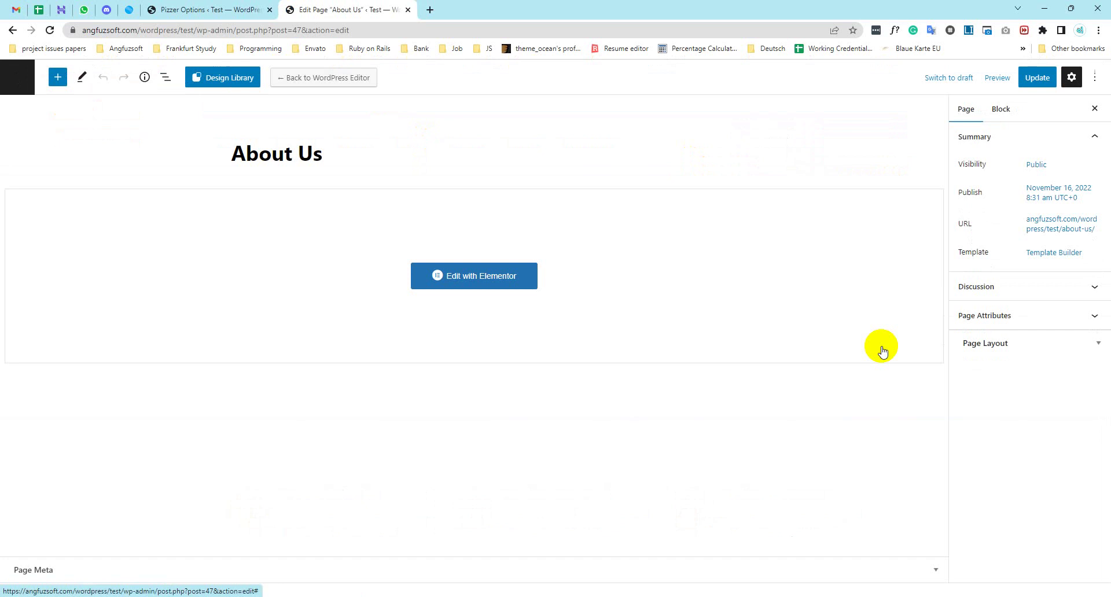
Expand the page's Page Meta settings, keep the breadcrumb area on Show, and set Page Breadcrumb Settings to Page Settings
{"action": "left_click", "coordinate": [933, 571]}
{"action": "left_click", "coordinate": [225, 473]}
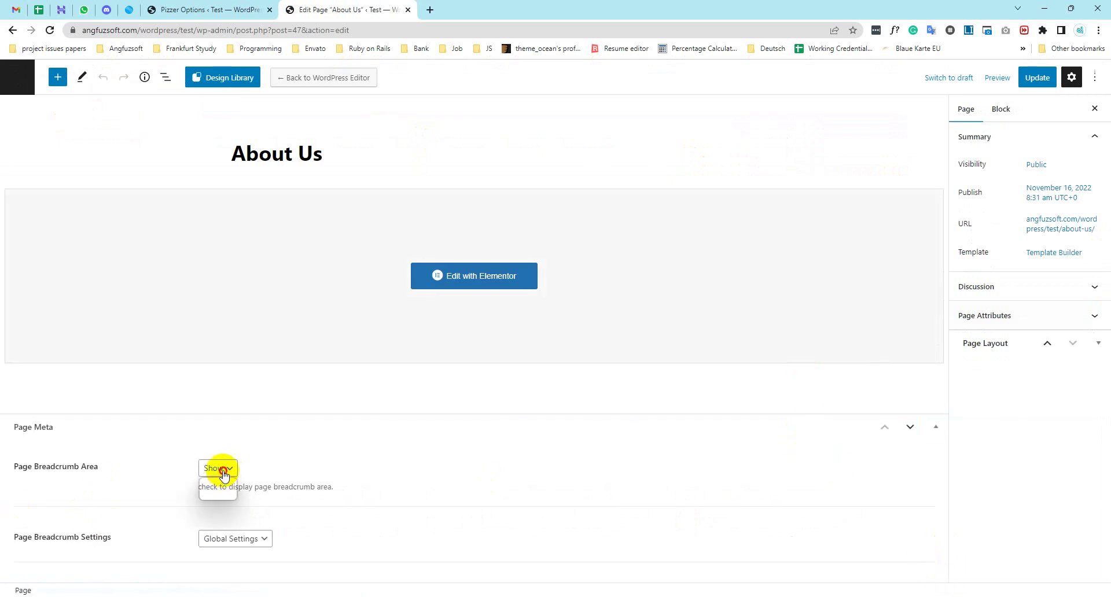
{"action": "left_click", "coordinate": [223, 467]}
{"action": "left_click", "coordinate": [252, 538]}
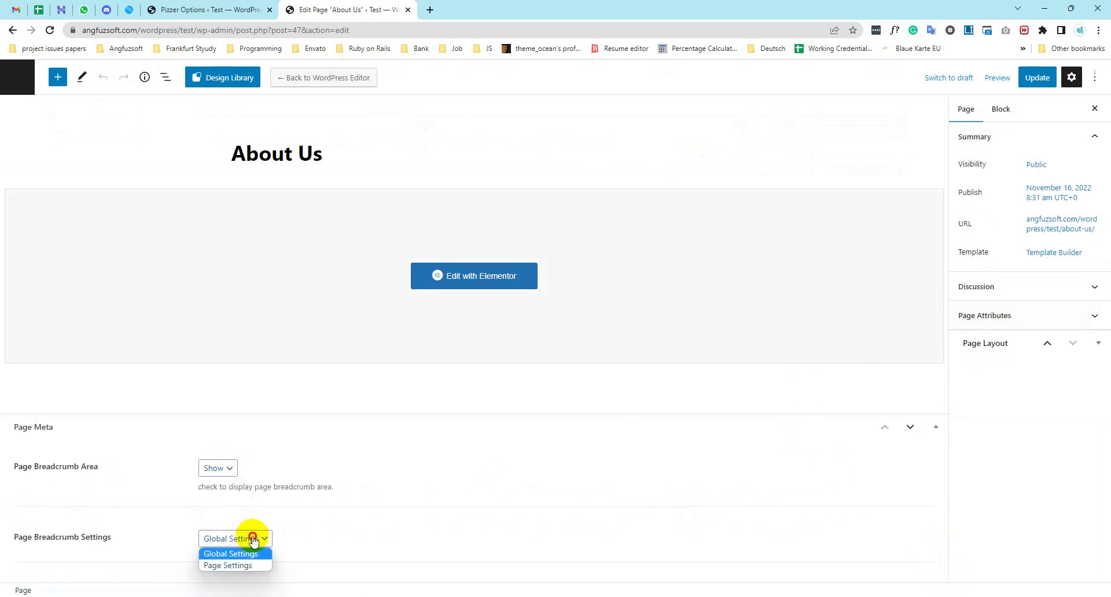
{"action": "left_click", "coordinate": [249, 564]}
Review the breadcrumb image, page title, page title settings and breadcrumb options of About Us, and switch to VS Code
{"action": "scroll", "coordinate": [324, 461], "scroll_direction": "down", "scroll_amount": 3}
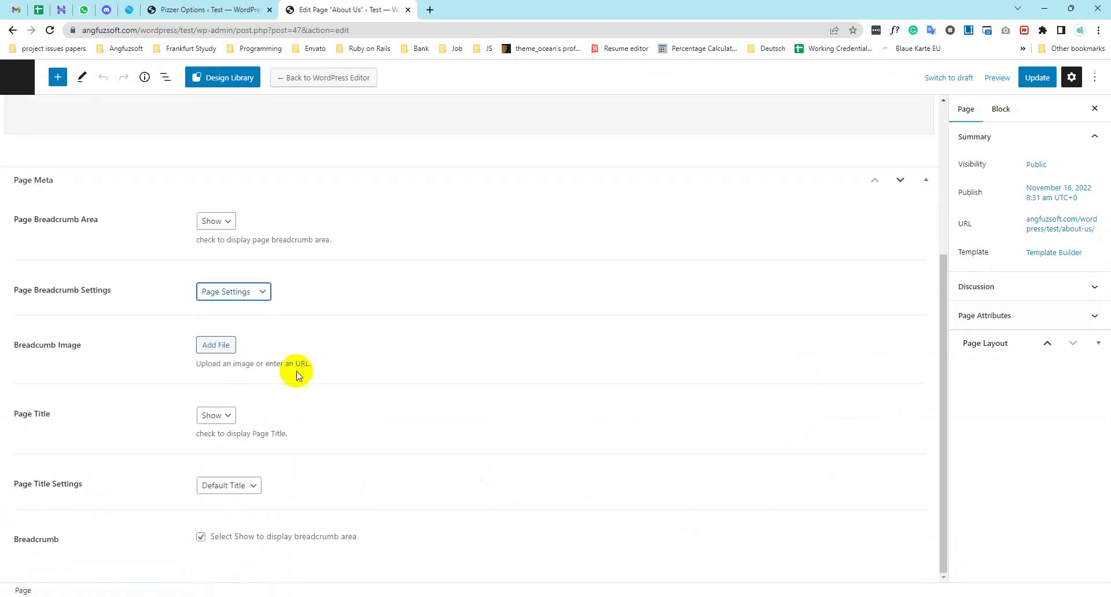
{"action": "left_click_drag", "start_coordinate": [14, 346], "coordinate": [81, 347]}
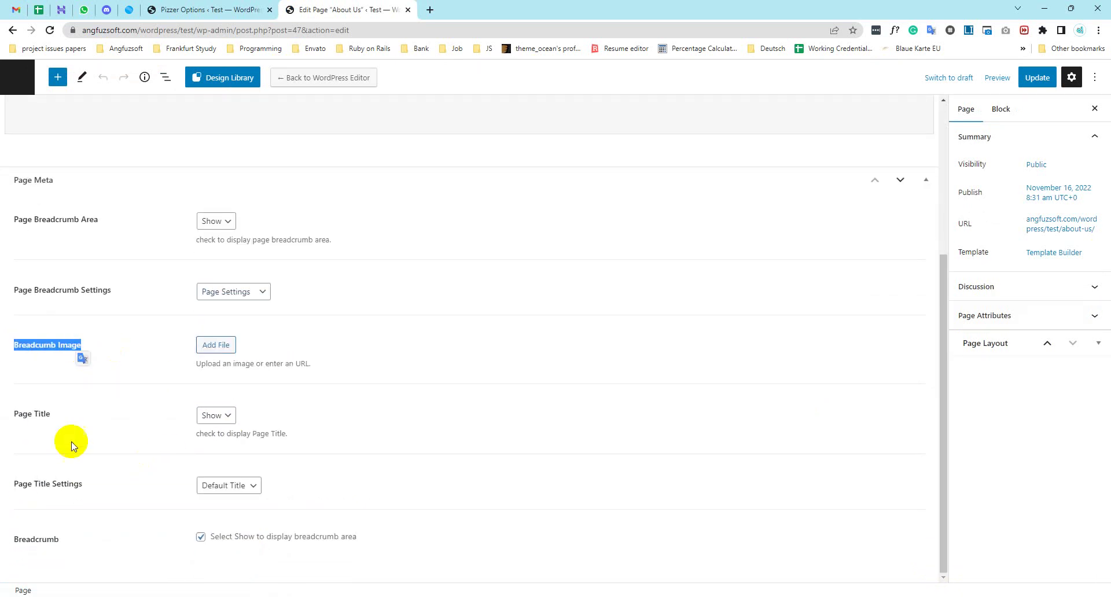
{"action": "left_click_drag", "start_coordinate": [51, 413], "coordinate": [19, 416]}
{"action": "left_click_drag", "start_coordinate": [116, 496], "coordinate": [7, 484]}
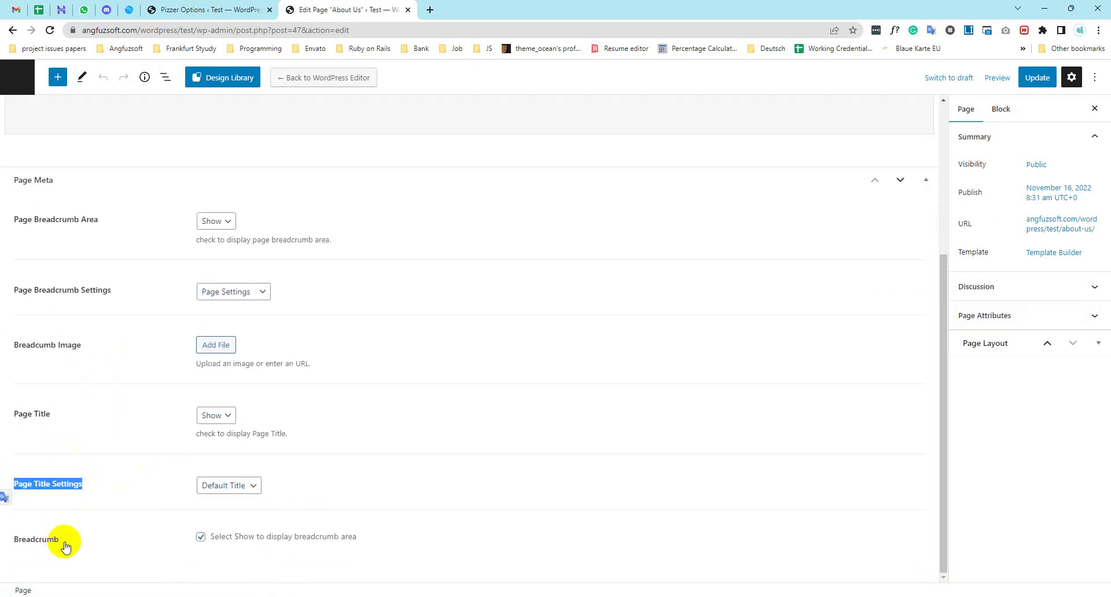
{"action": "left_click_drag", "start_coordinate": [64, 543], "coordinate": [7, 543]}
{"action": "key", "text": "alt+Tab"}
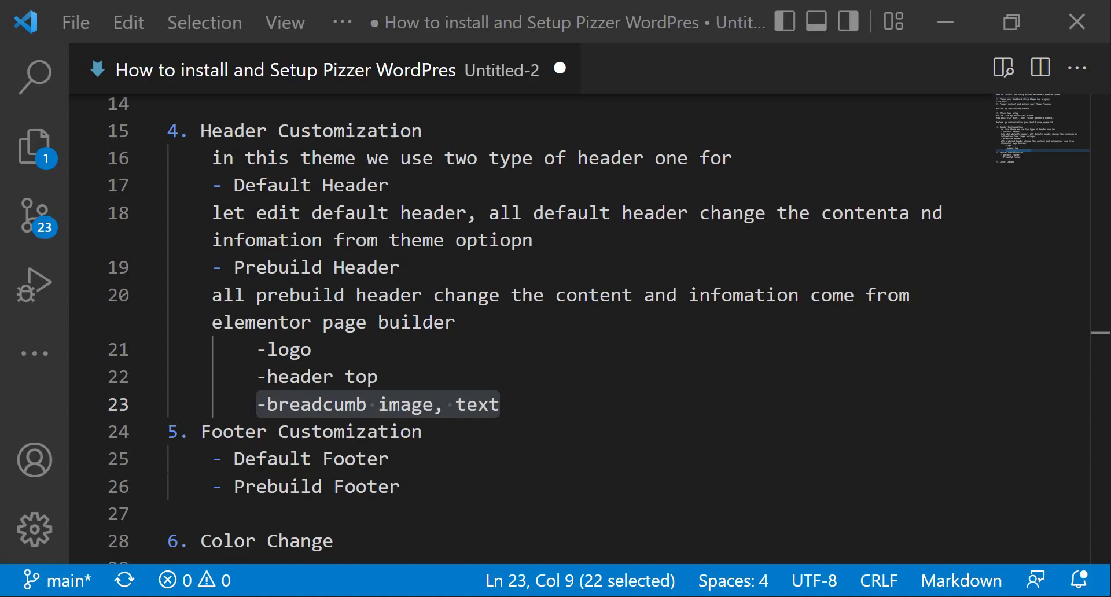
Add below the breadcrumb item the note "default breadcumd image come from theme option but you can chaneg different image page by page like this"
{"action": "left_click", "coordinate": [507, 405]}
{"action": "key", "text": "Return"}
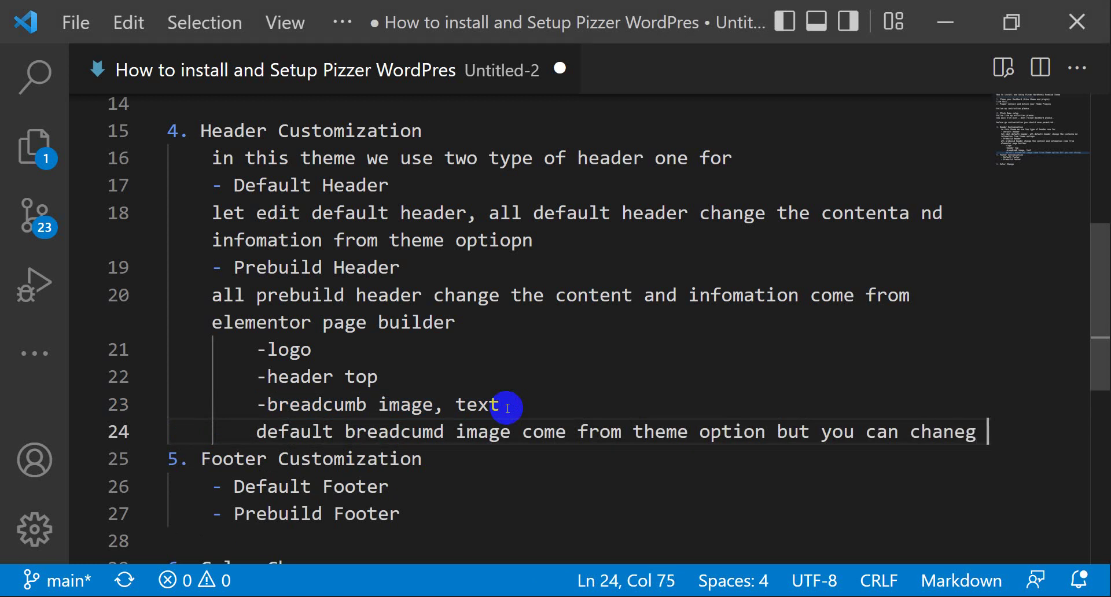
{"action": "type", "text": "different image page by"}
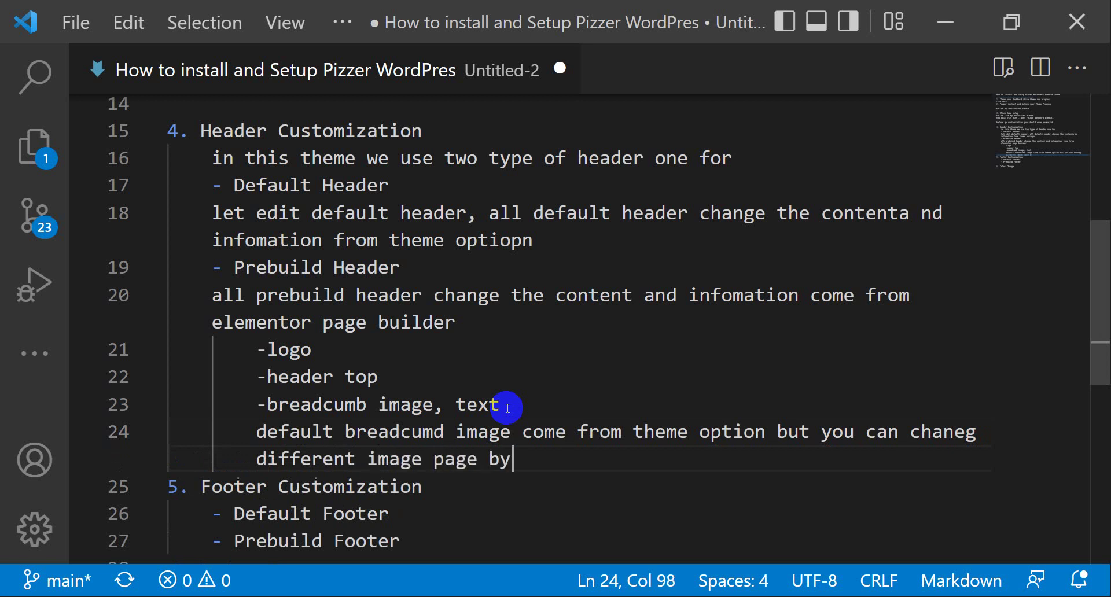
{"action": "type", "text": " page like"}
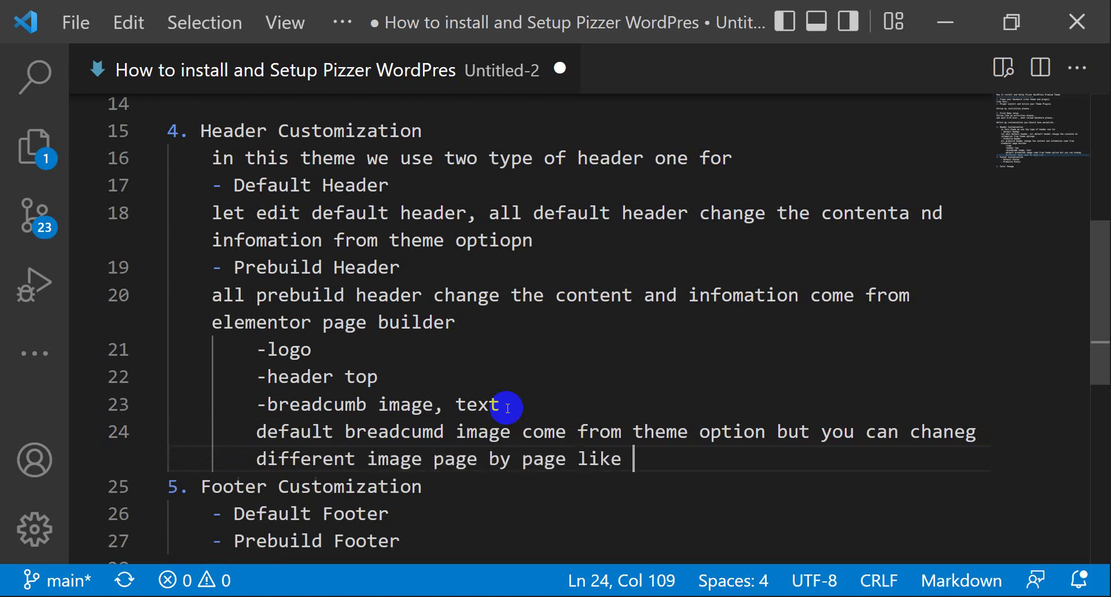
{"action": "type", "text": " this"}
{"action": "key", "text": "Return"}
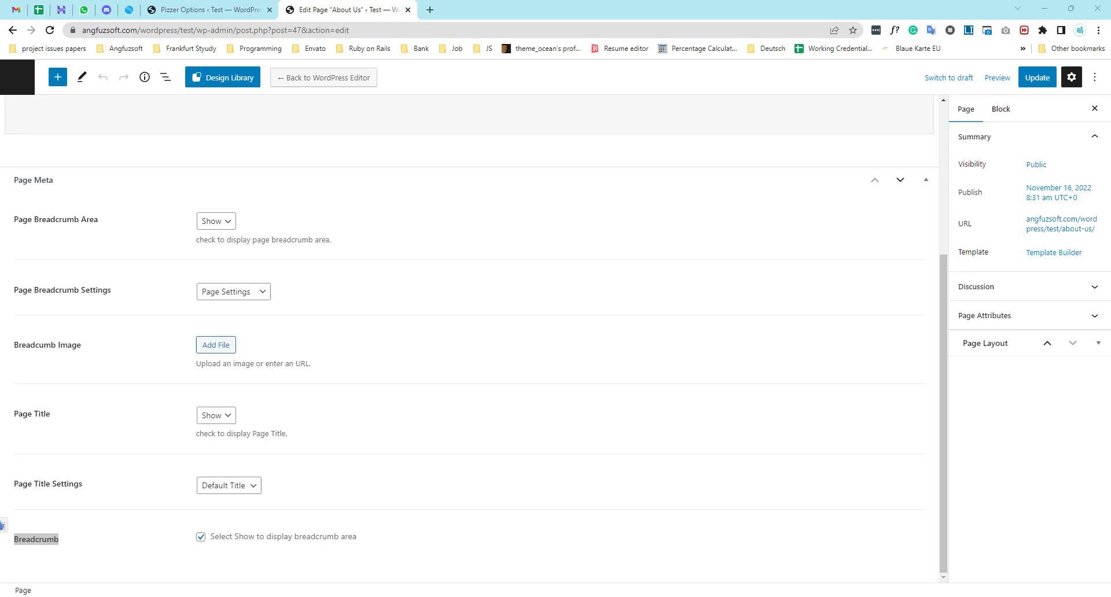
Switch to Chrome and examine the default breadcrumb background image in the Page section of Pizzer Options
{"action": "left_click", "coordinate": [178, 9]}
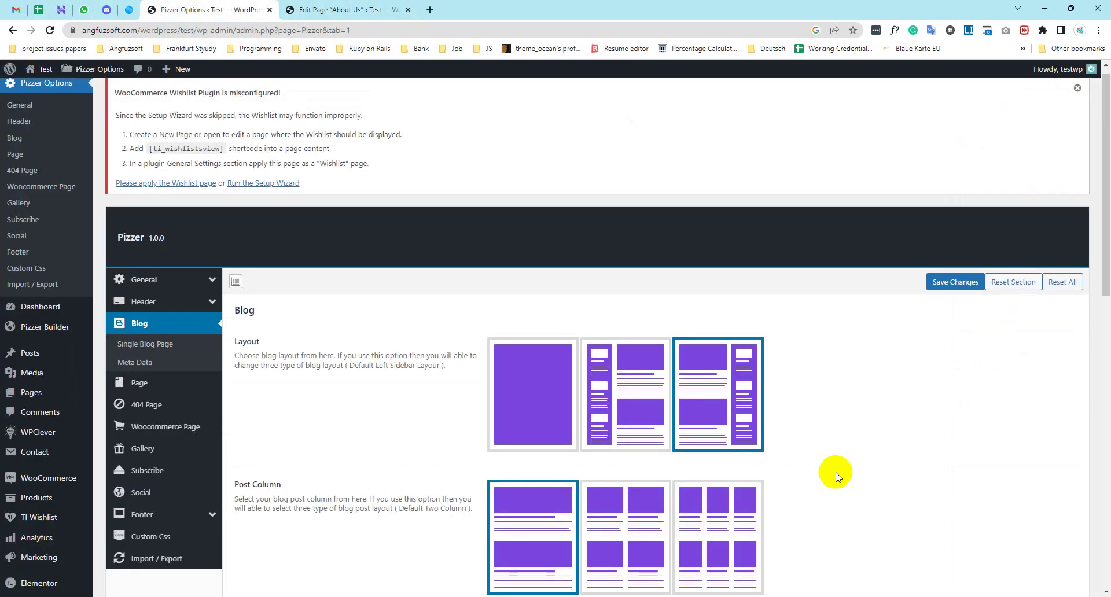
{"action": "left_click", "coordinate": [145, 381]}
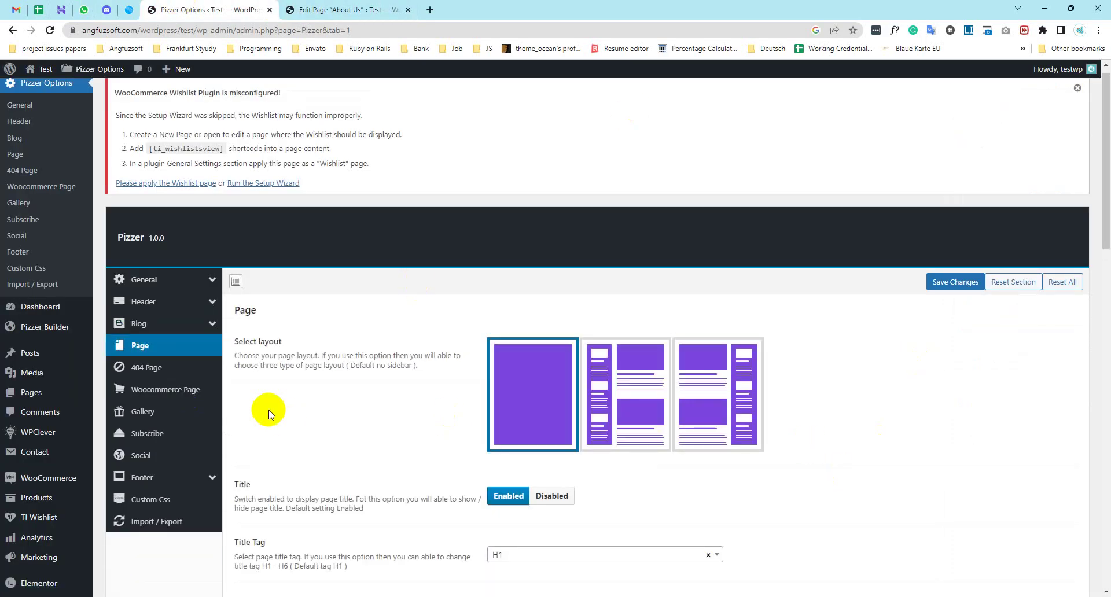
{"action": "scroll", "coordinate": [471, 329], "scroll_direction": "down", "scroll_amount": 6}
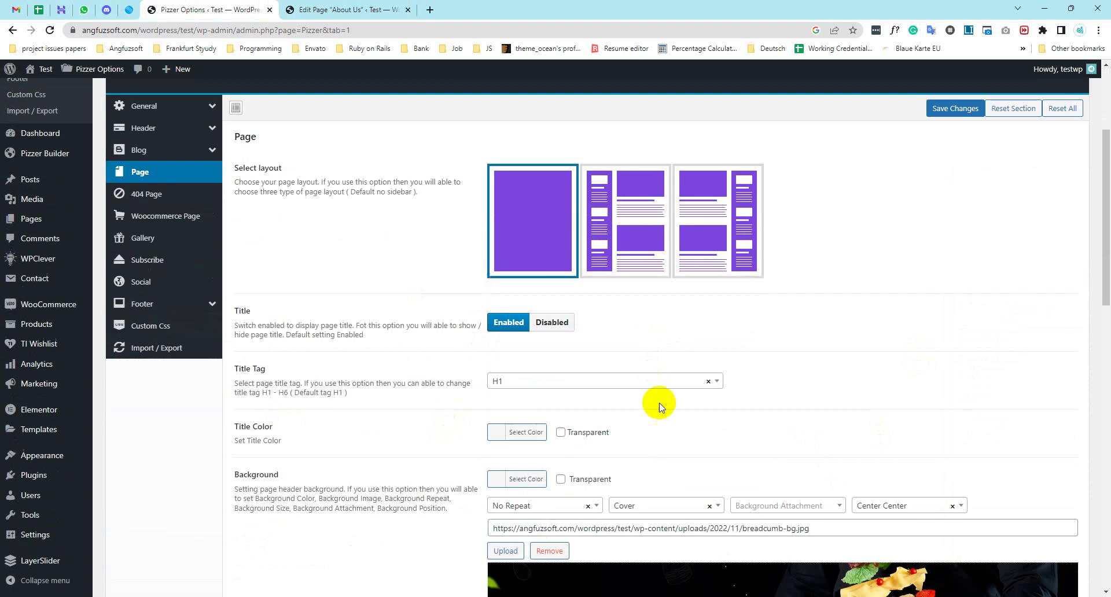
{"action": "left_click_drag", "start_coordinate": [811, 354], "coordinate": [354, 344]}
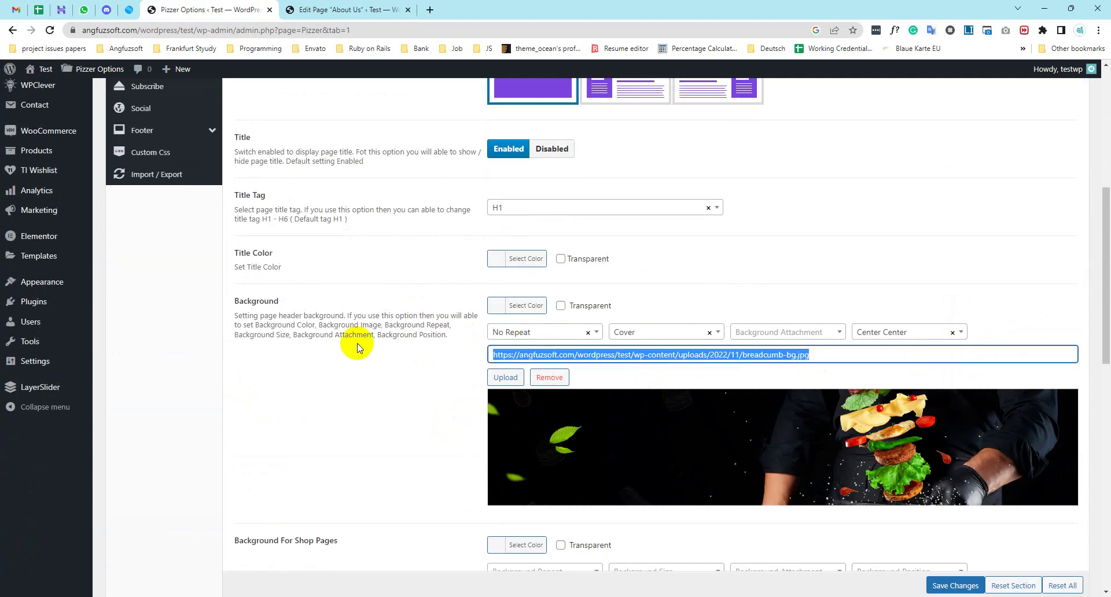
{"action": "scroll", "coordinate": [364, 376], "scroll_direction": "up", "scroll_amount": 3}
{"action": "scroll", "coordinate": [347, 376], "scroll_direction": "up", "scroll_amount": 4}
Review the 404 Page and Woocommerce Page sections of the theme options
{"action": "left_click", "coordinate": [124, 310]}
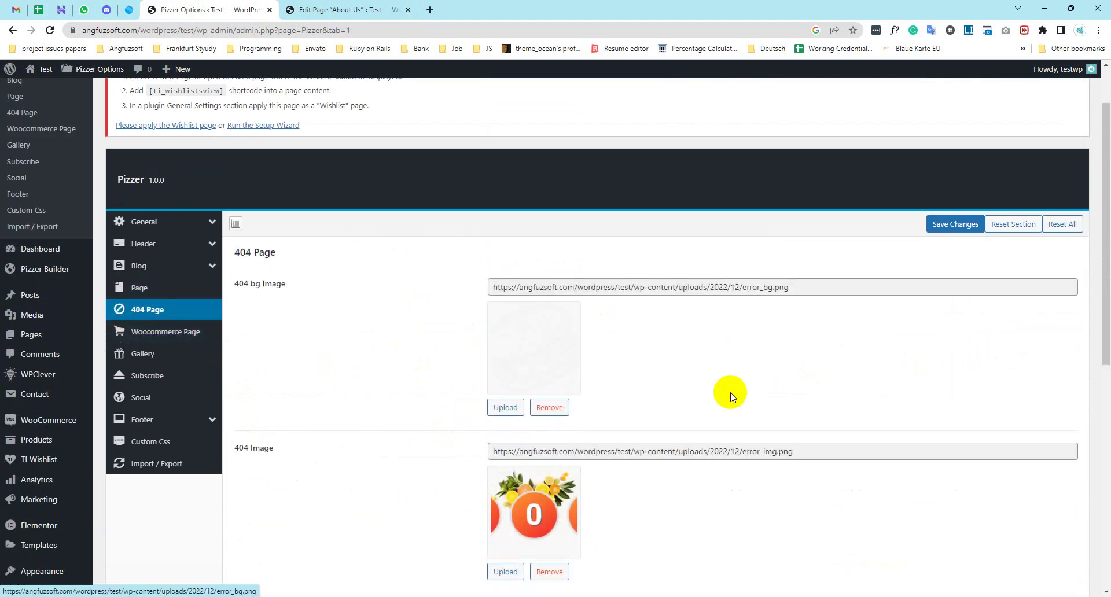
{"action": "scroll", "coordinate": [732, 393], "scroll_direction": "down", "scroll_amount": 2}
{"action": "scroll", "coordinate": [521, 405], "scroll_direction": "down", "scroll_amount": 4}
{"action": "scroll", "coordinate": [521, 289], "scroll_direction": "up", "scroll_amount": 4}
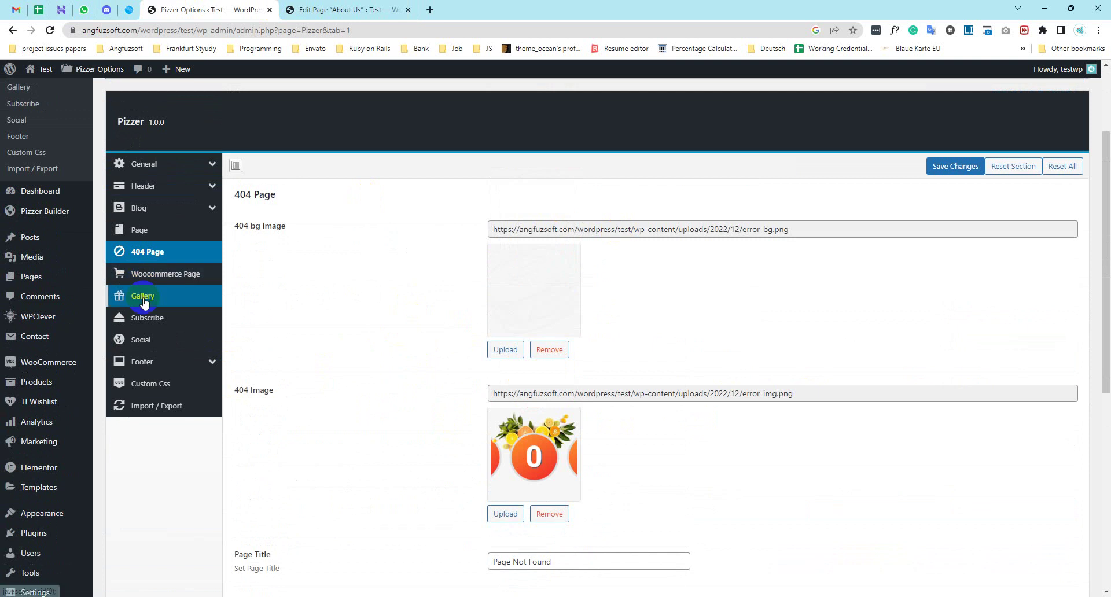
{"action": "left_click", "coordinate": [173, 297]}
{"action": "left_click", "coordinate": [173, 273]}
{"action": "scroll", "coordinate": [578, 394], "scroll_direction": "down", "scroll_amount": 11}
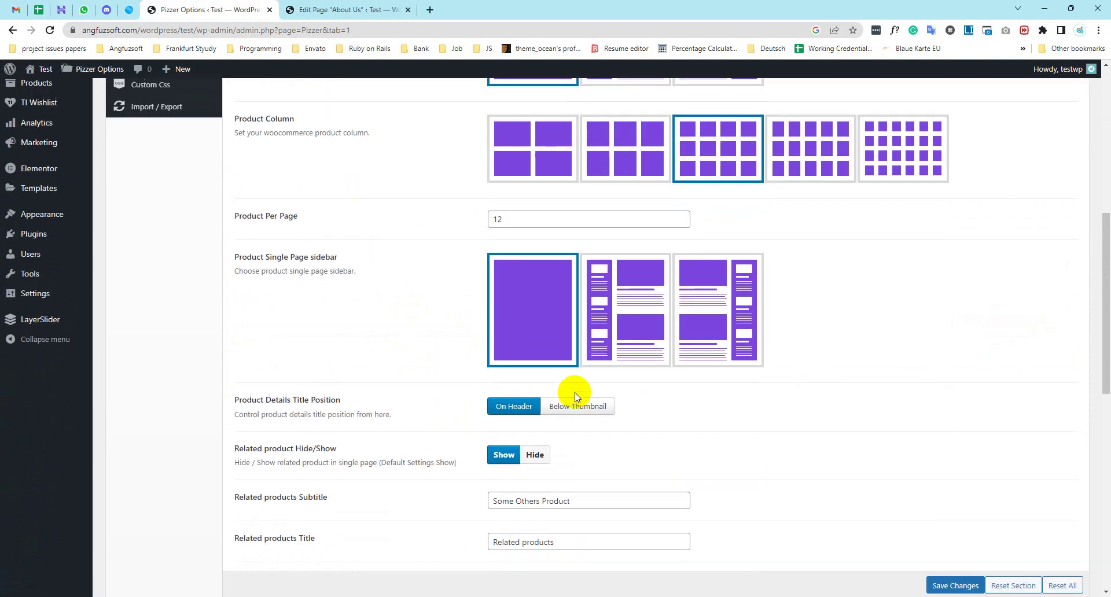
{"action": "scroll", "coordinate": [645, 405], "scroll_direction": "down", "scroll_amount": 4}
{"action": "scroll", "coordinate": [637, 414], "scroll_direction": "up", "scroll_amount": 13}
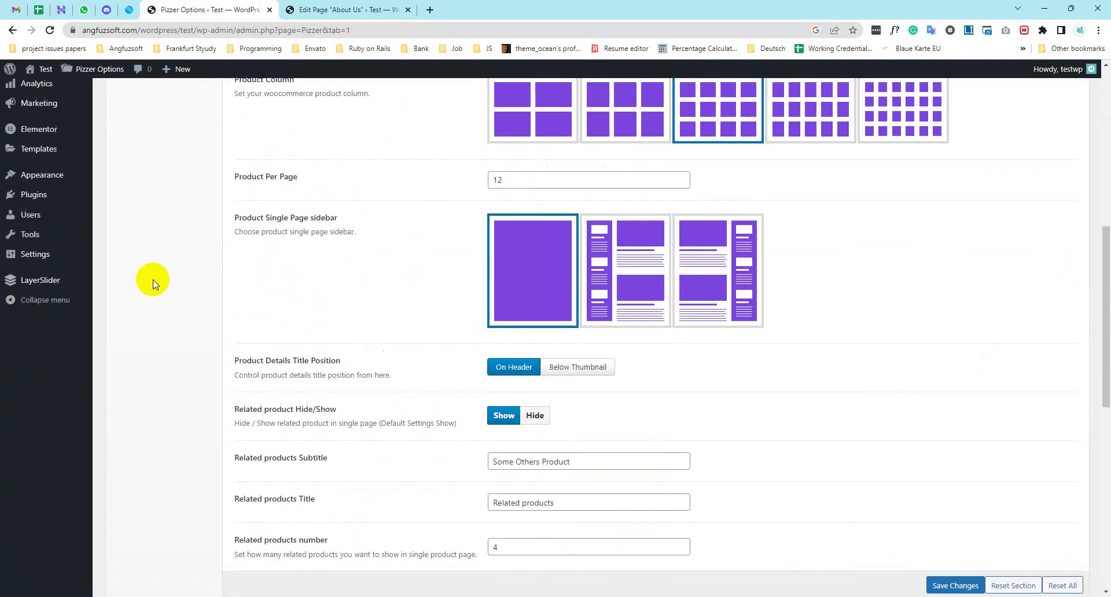
Examine the separate background settings for shop, archive, search and the remaining page types in the Page section
{"action": "left_click", "coordinate": [145, 181]}
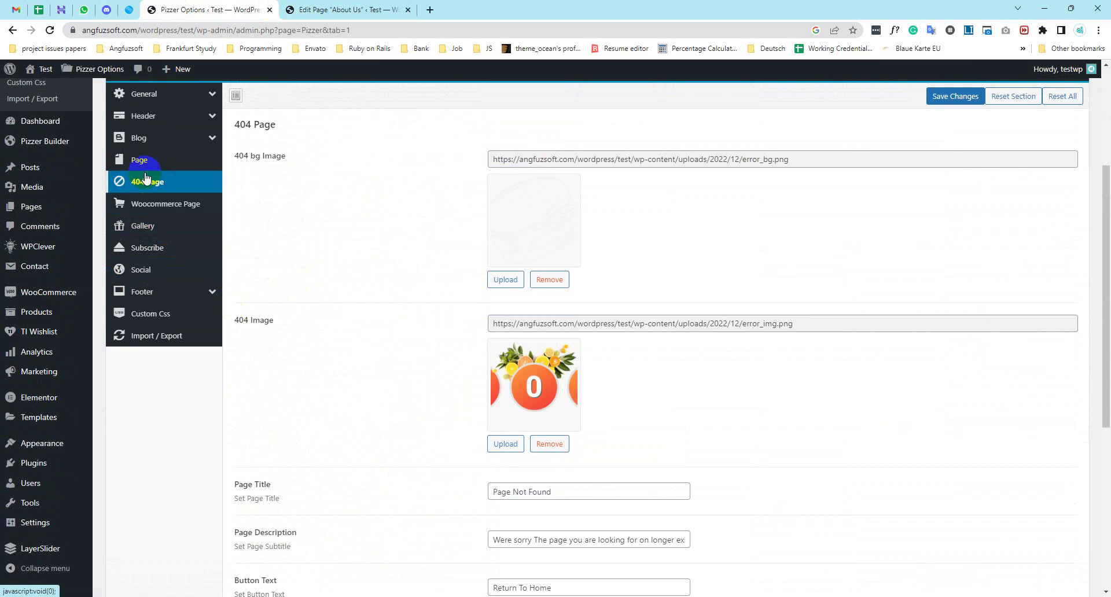
{"action": "left_click", "coordinate": [141, 160]}
{"action": "scroll", "coordinate": [697, 365], "scroll_direction": "down", "scroll_amount": 8}
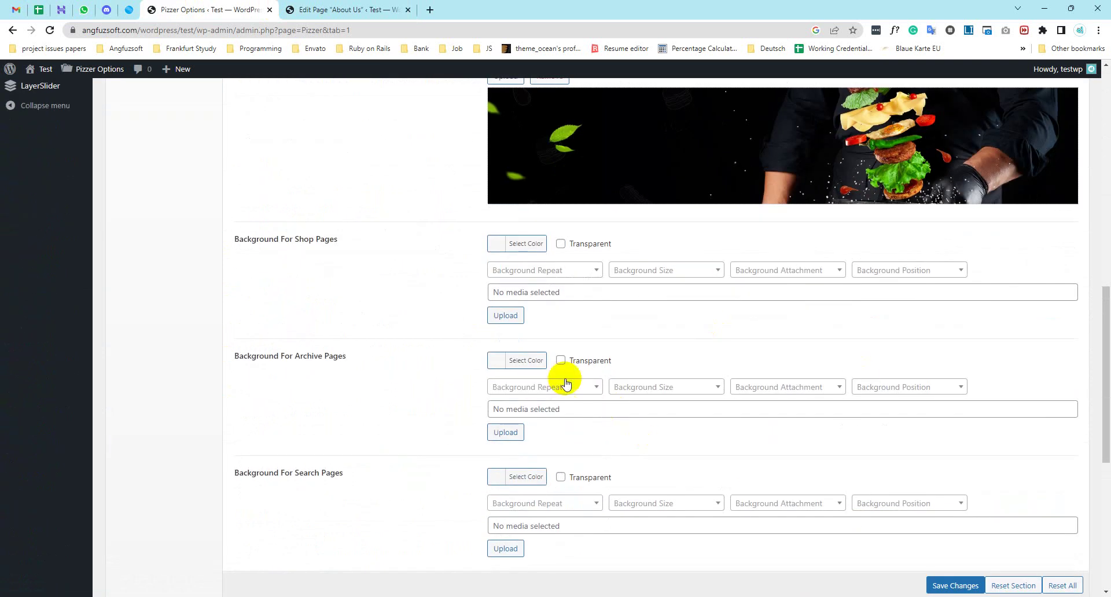
{"action": "left_click_drag", "start_coordinate": [229, 241], "coordinate": [260, 218]}
{"action": "left_click", "coordinate": [263, 220]}
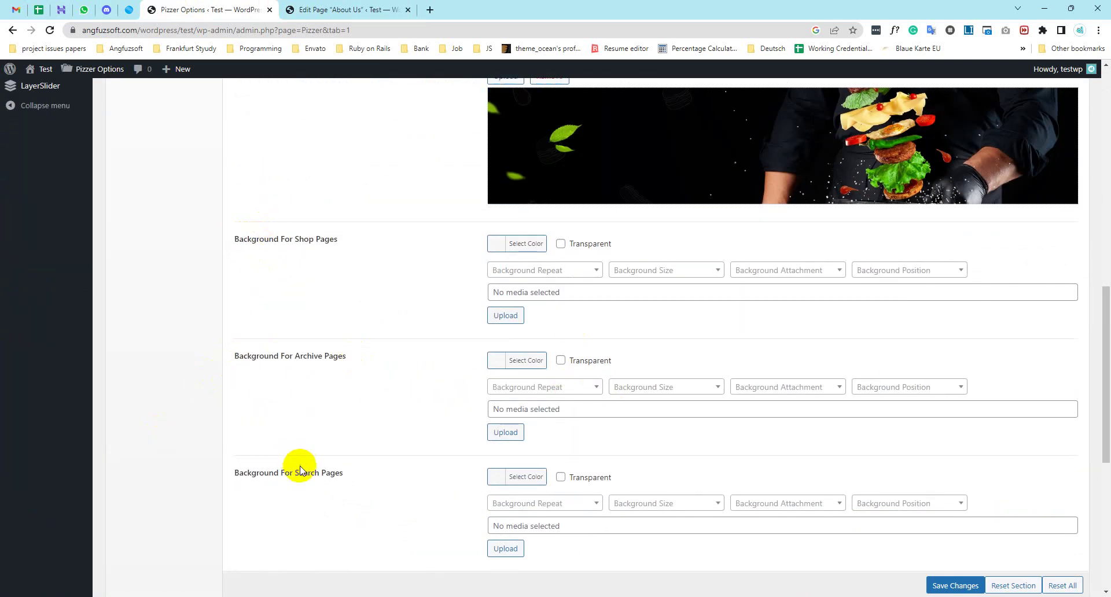
{"action": "left_click_drag", "start_coordinate": [299, 473], "coordinate": [247, 468]}
{"action": "scroll", "coordinate": [247, 469], "scroll_direction": "down", "scroll_amount": 5}
{"action": "mouse_move", "coordinate": [335, 317]}
{"action": "left_mouse_down"}
{"action": "mouse_move", "coordinate": [228, 300]}
{"action": "mouse_move", "coordinate": [329, 300]}
{"action": "left_mouse_up"}
{"action": "left_click_drag", "start_coordinate": [322, 417], "coordinate": [363, 419]}
{"action": "scroll", "coordinate": [442, 454], "scroll_direction": "down", "scroll_amount": 1}
{"action": "scroll", "coordinate": [360, 417], "scroll_direction": "up", "scroll_amount": 15}
{"action": "scroll", "coordinate": [508, 285], "scroll_direction": "up", "scroll_amount": 5}
Close the About Us editor, and open the site's Testimonials page in the WordPress page editor
{"action": "left_click", "coordinate": [312, 10]}
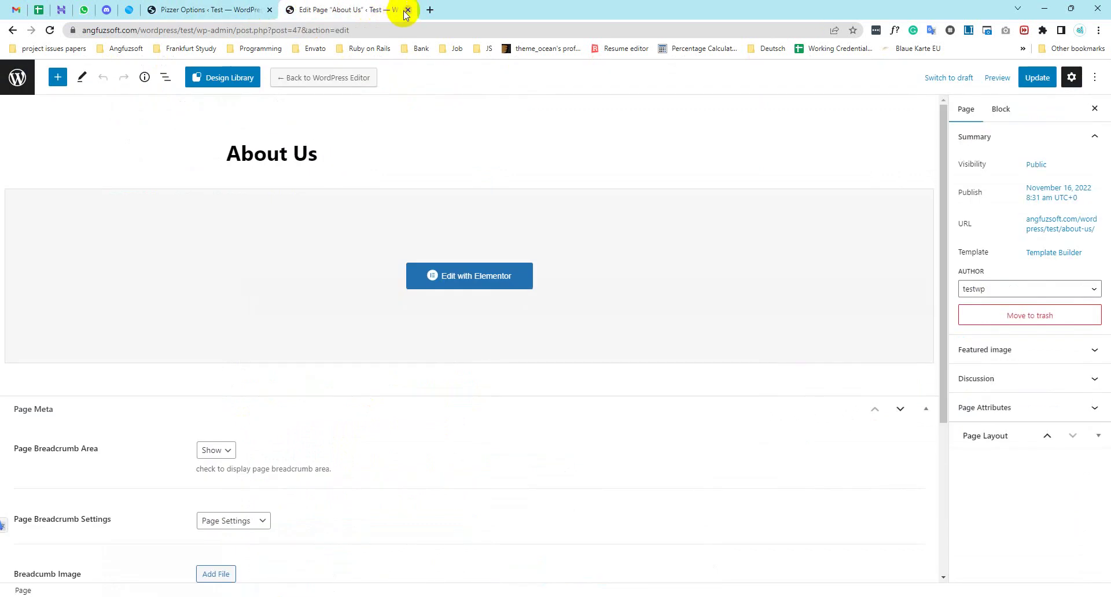
{"action": "left_click", "coordinate": [407, 10]}
{"action": "mouse_move", "coordinate": [33, 71]}
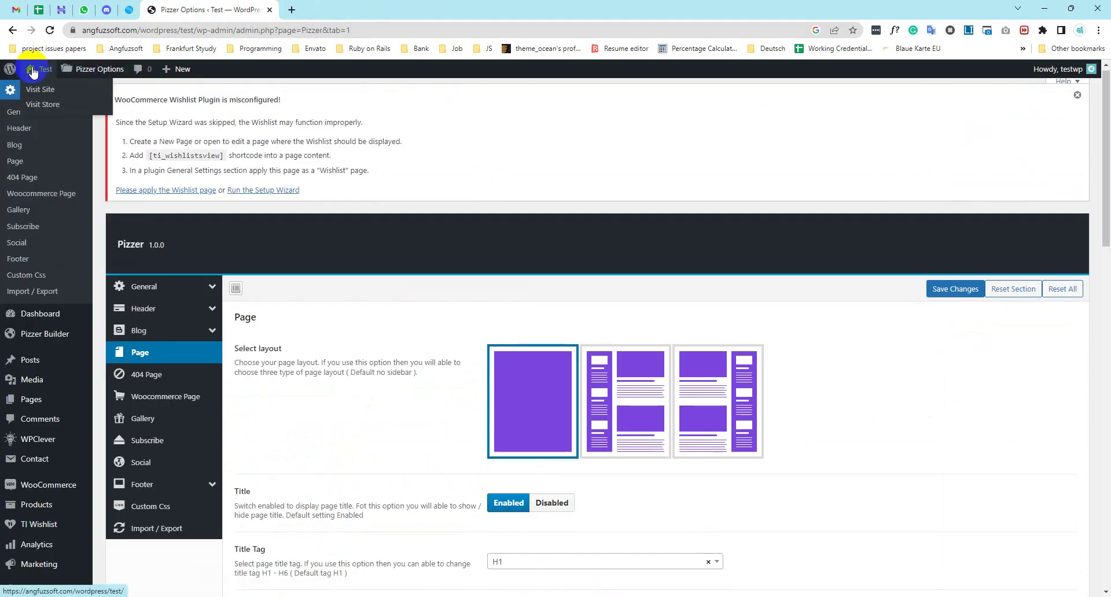
{"action": "left_click", "coordinate": [43, 92]}
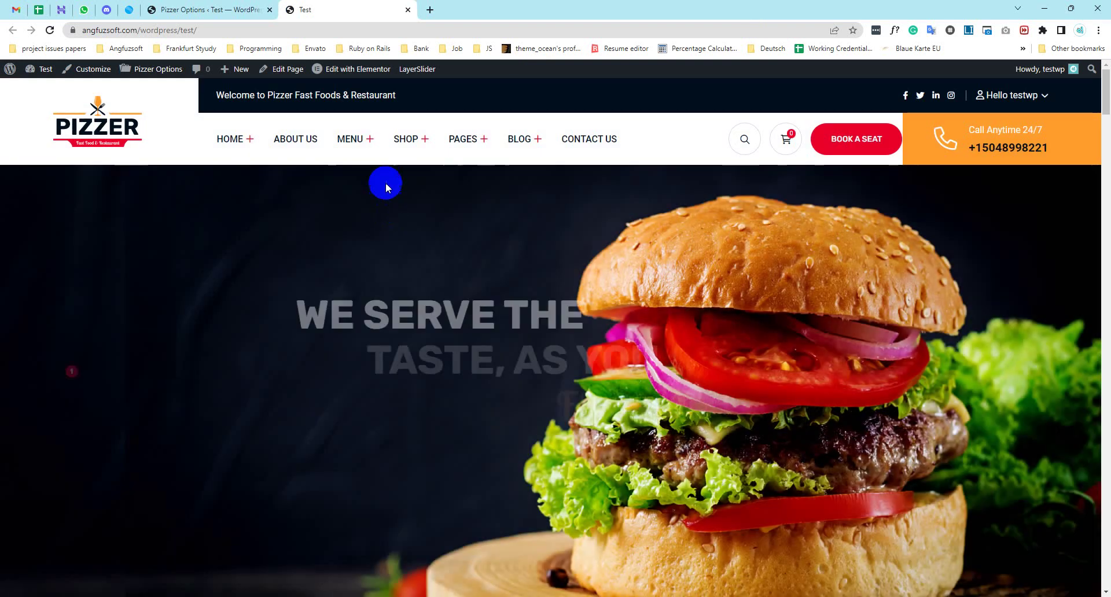
{"action": "mouse_move", "coordinate": [460, 145]}
{"action": "mouse_move", "coordinate": [484, 184]}
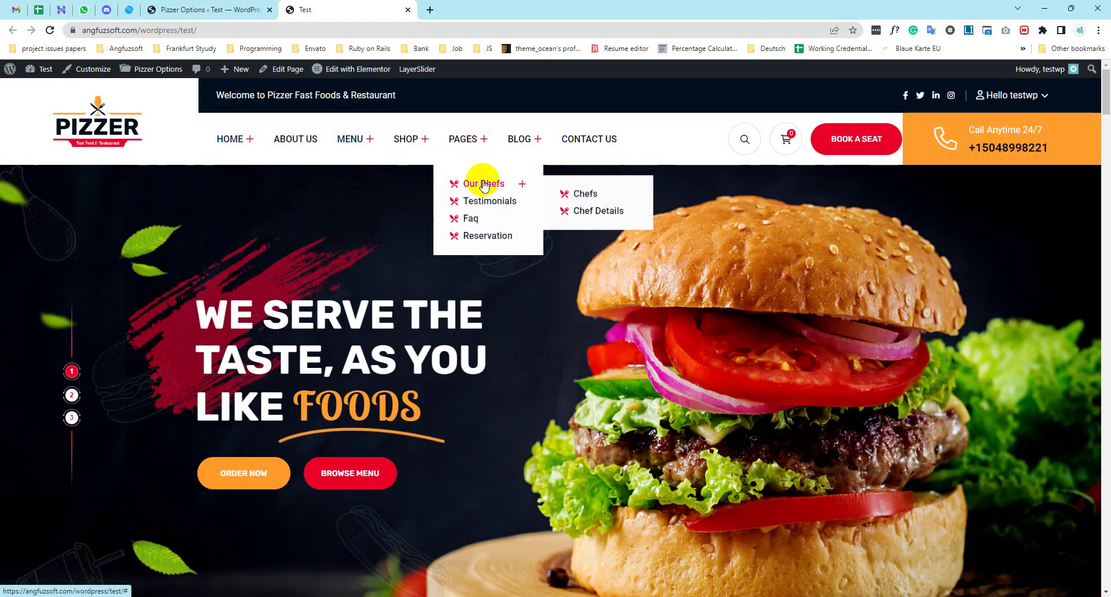
{"action": "left_click", "coordinate": [489, 202]}
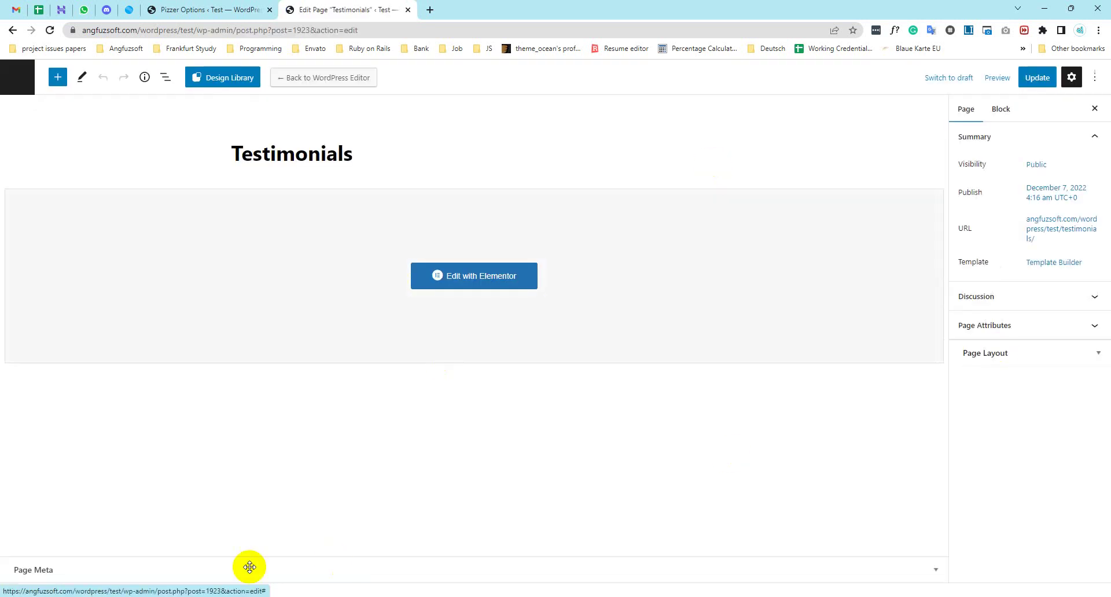
Expand the Testimonials page's Page Meta, keep the breadcrumb area on Show, and set Page Breadcrumb Settings to Page Settings
{"action": "left_click", "coordinate": [933, 570]}
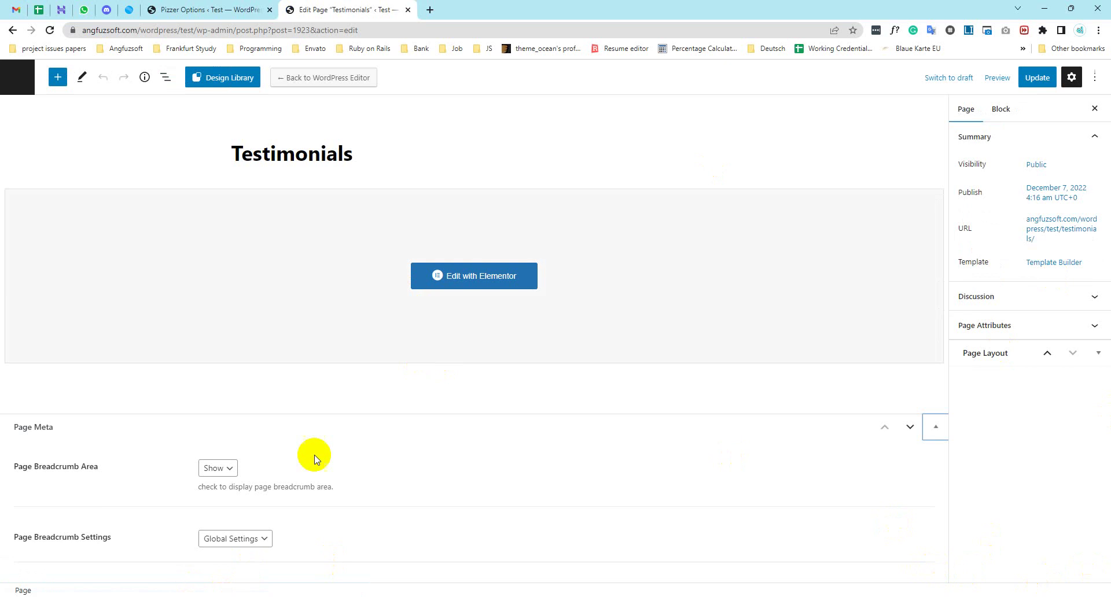
{"action": "left_click", "coordinate": [217, 469]}
{"action": "left_click", "coordinate": [235, 479]}
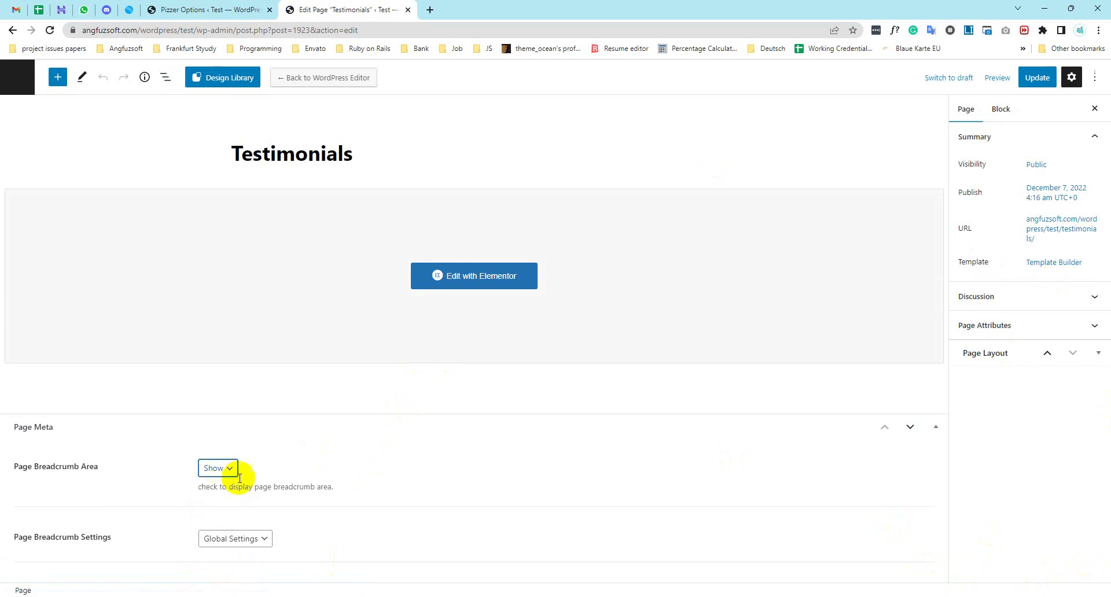
{"action": "left_click", "coordinate": [261, 541]}
{"action": "left_click", "coordinate": [232, 565]}
{"action": "scroll", "coordinate": [371, 457], "scroll_direction": "down", "scroll_amount": 4}
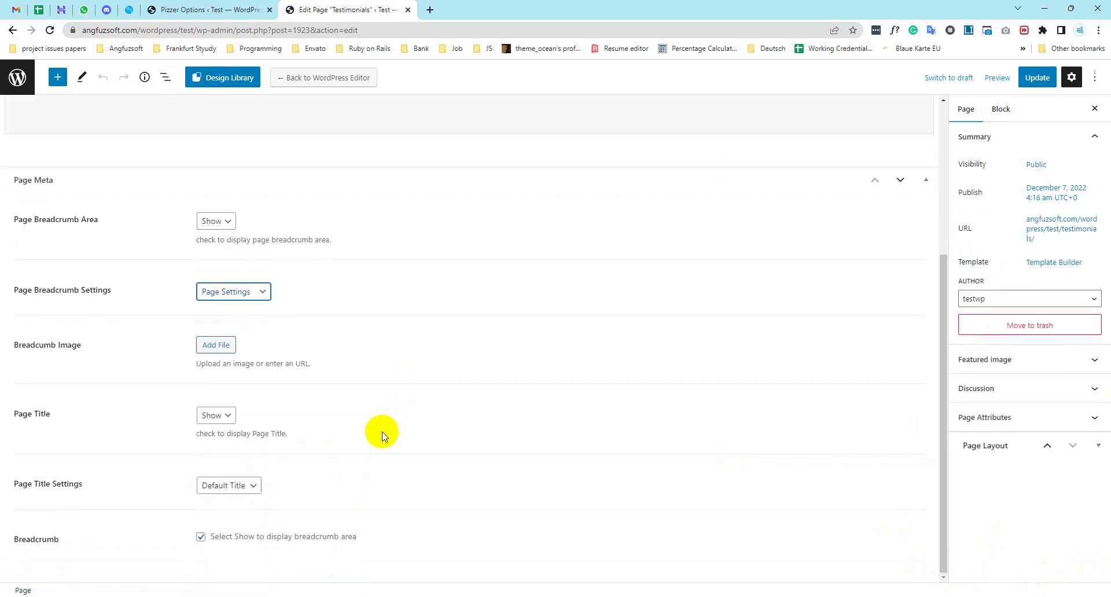
{"action": "left_click", "coordinate": [258, 290]}
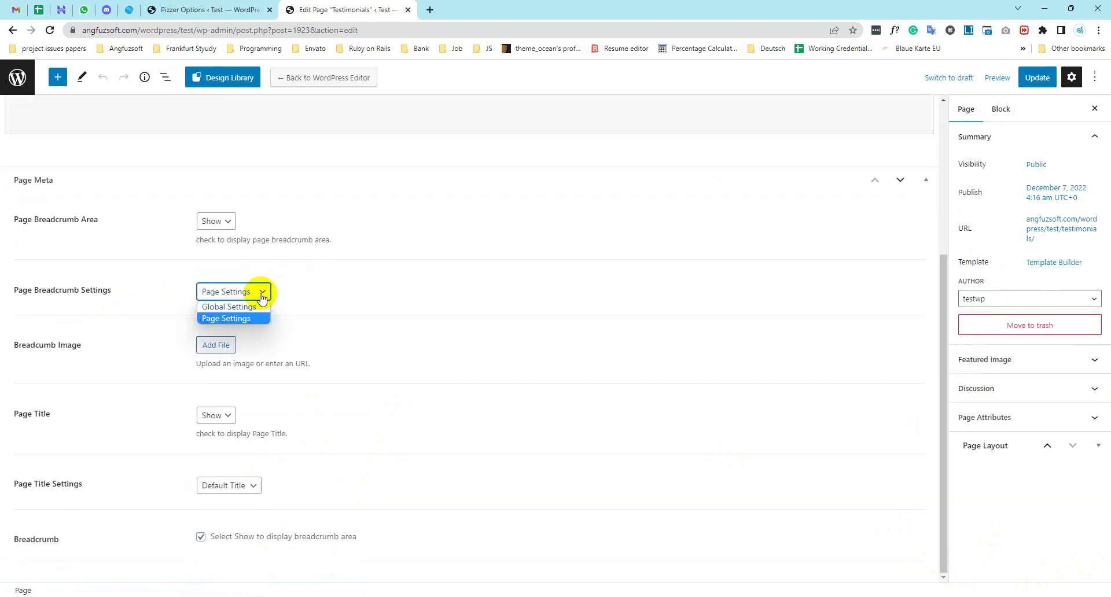
{"action": "left_click", "coordinate": [249, 317]}
Set the Testimonials page's breadcrumb image to the dark tabletop food photo from the Media Library
{"action": "left_click", "coordinate": [237, 346]}
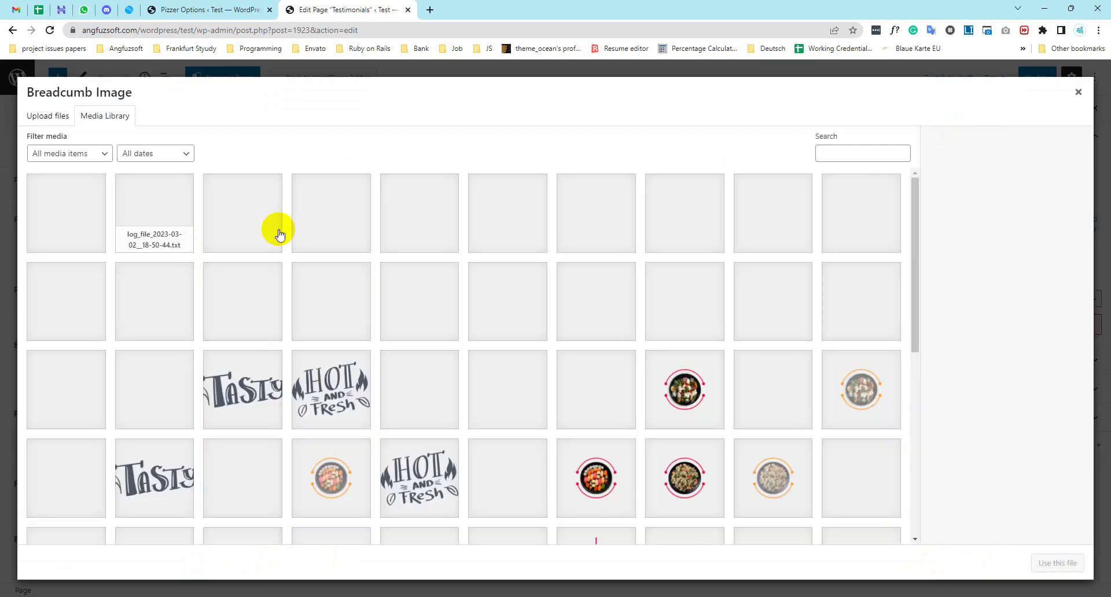
{"action": "left_click", "coordinate": [153, 301]}
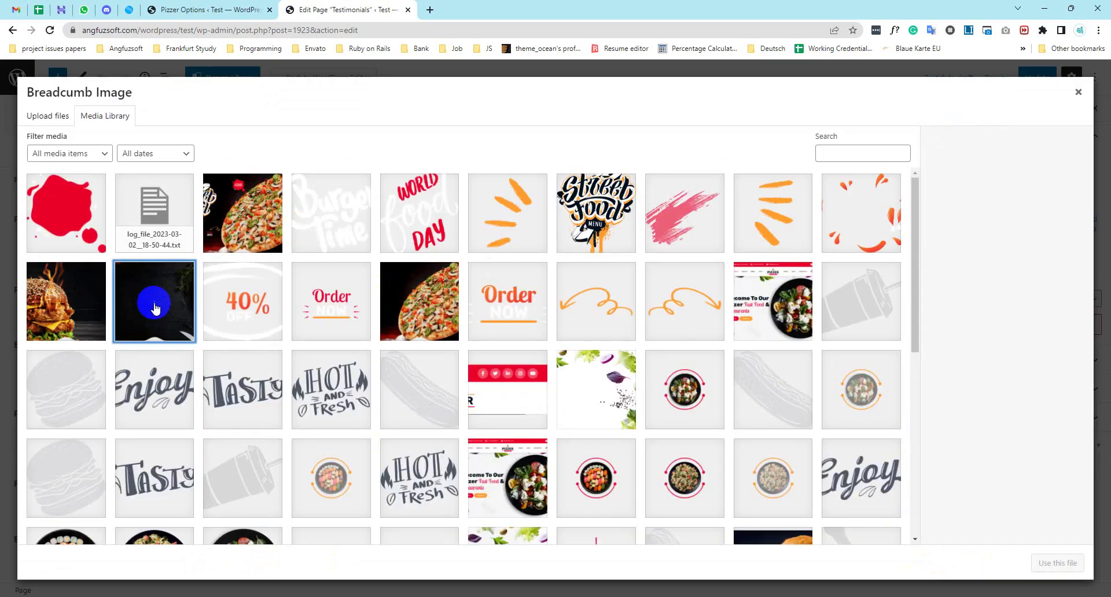
{"action": "left_click", "coordinate": [1057, 563]}
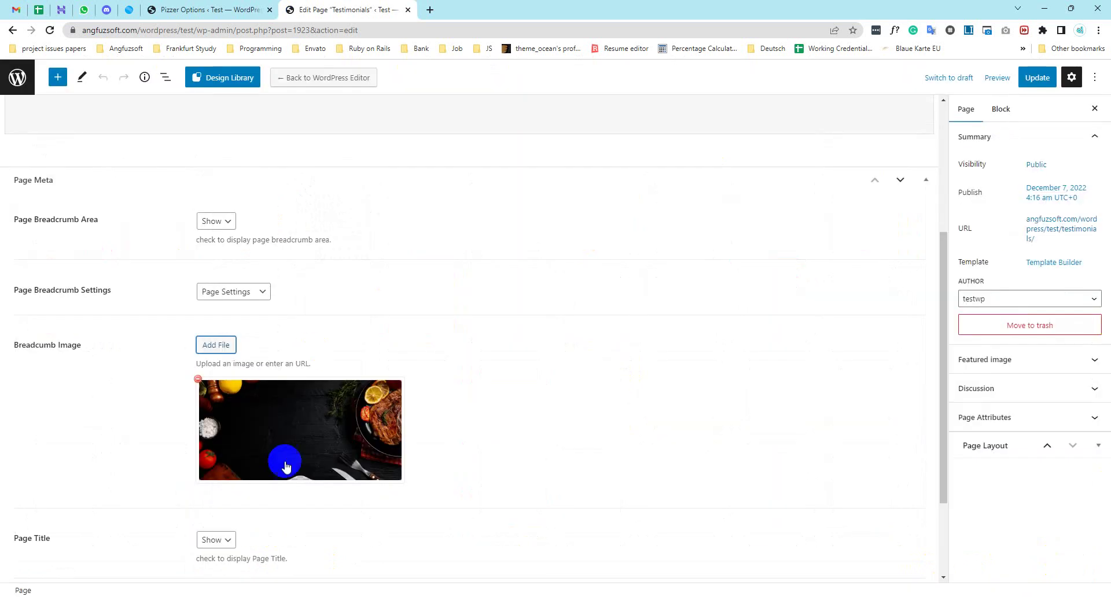
Keep the page title on Show, set Page Title Settings to Custom Title, and enter "This is test" as the custom page title
{"action": "scroll", "coordinate": [426, 412], "scroll_direction": "down", "scroll_amount": 2}
{"action": "left_click", "coordinate": [216, 415]}
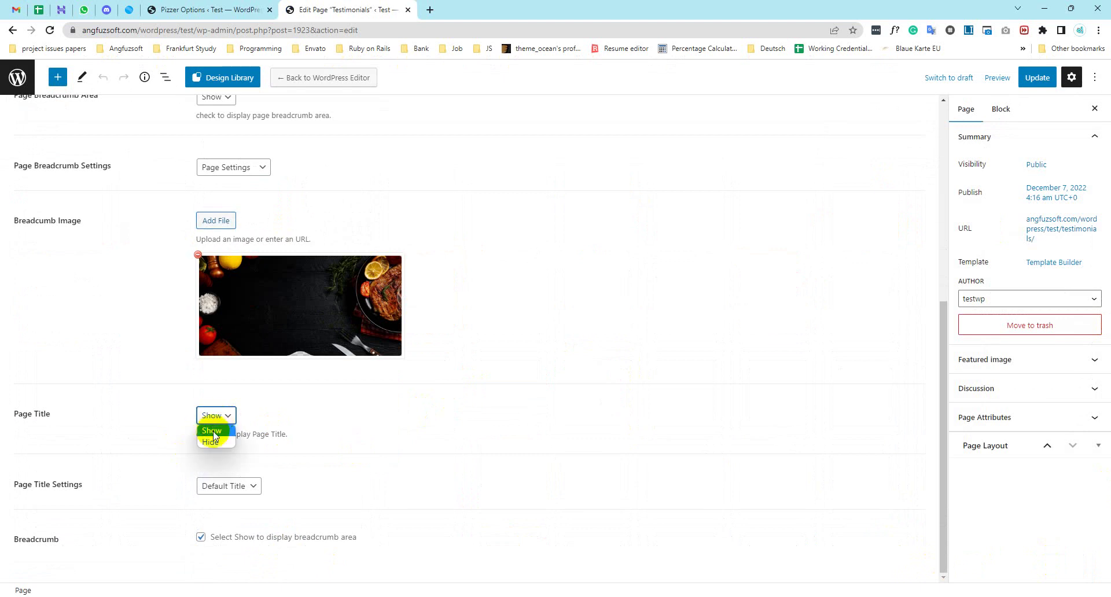
{"action": "left_click", "coordinate": [212, 431]}
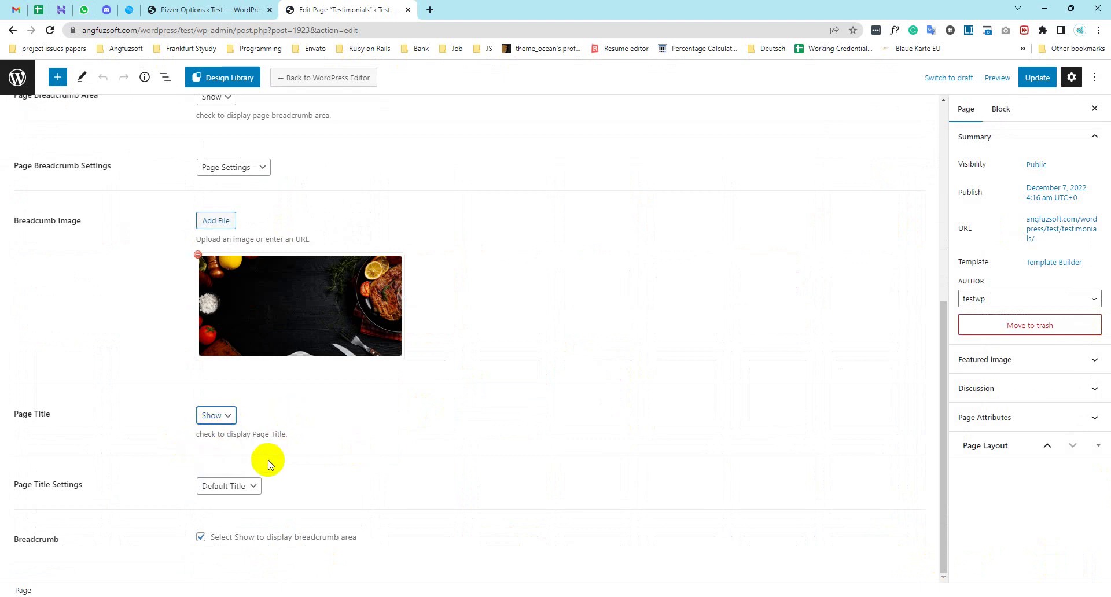
{"action": "left_click", "coordinate": [250, 487]}
{"action": "left_click", "coordinate": [224, 512]}
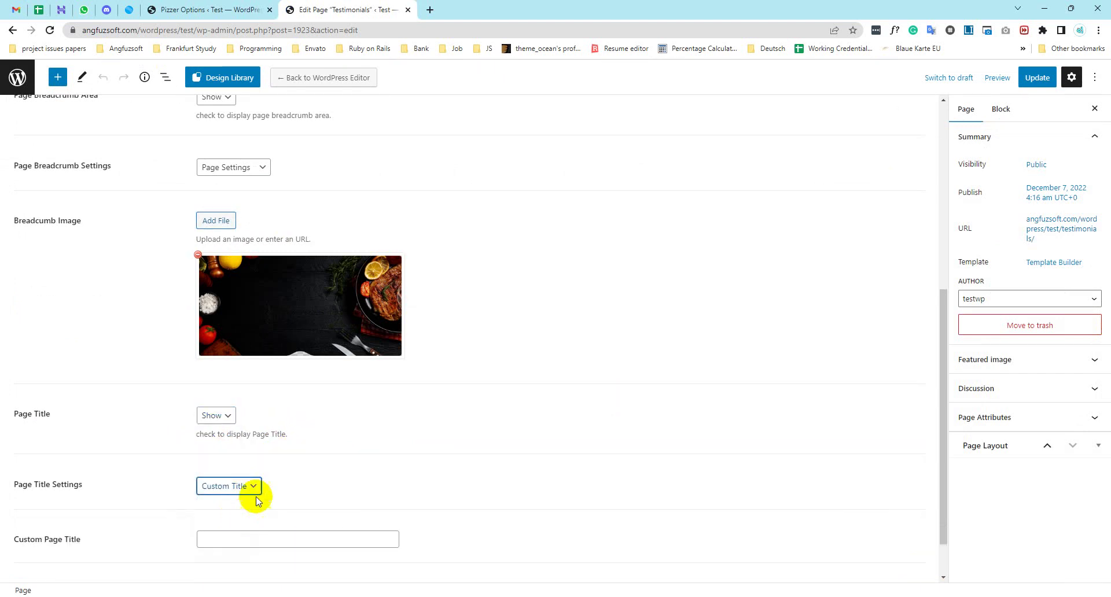
{"action": "left_click", "coordinate": [233, 538]}
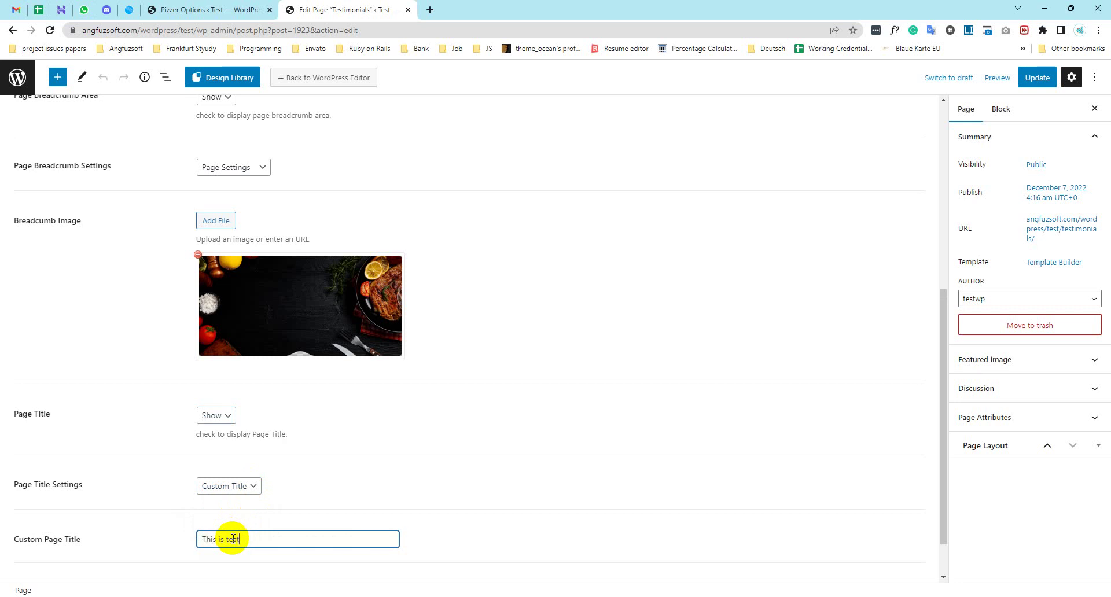
{"action": "scroll", "coordinate": [234, 539], "scroll_direction": "down", "scroll_amount": 1}
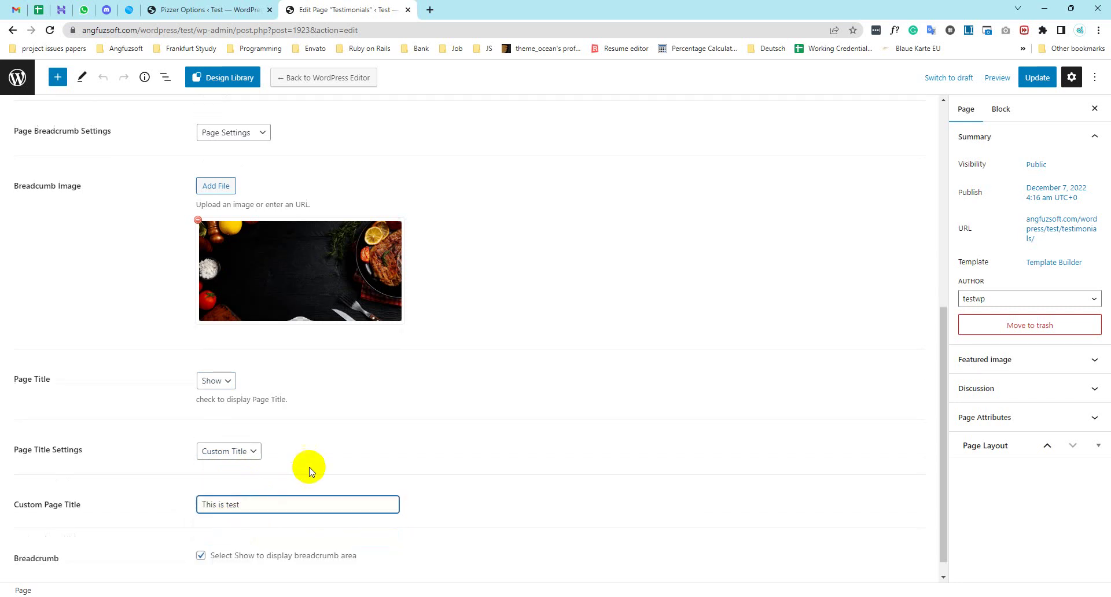
Update the Testimonials page, check its breadcrumb image and title on the live site, and return to Pizzer Options
{"action": "left_click", "coordinate": [1054, 74]}
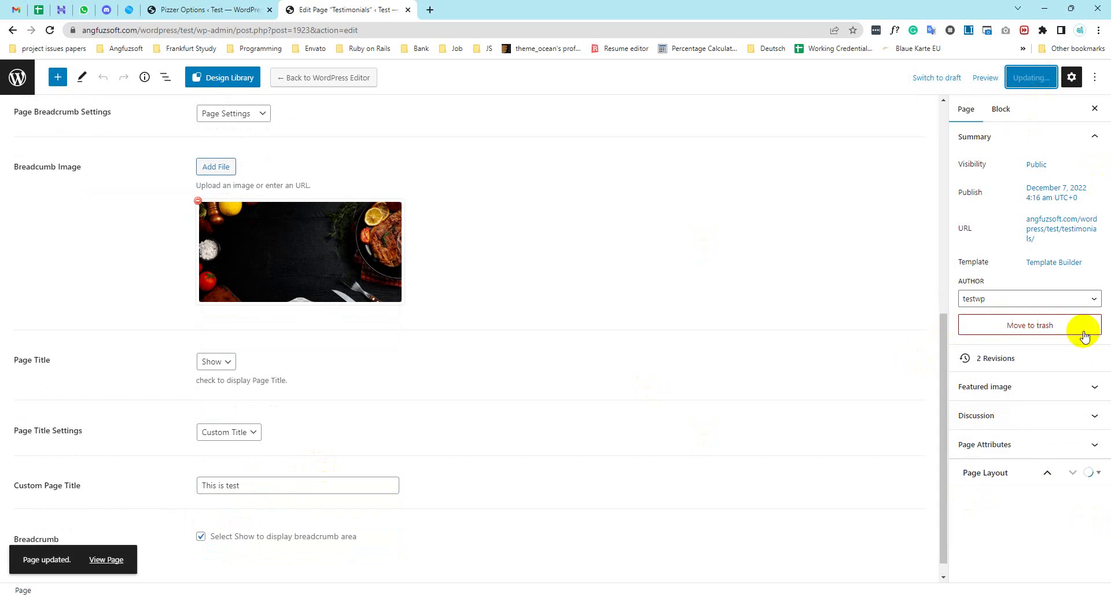
{"action": "left_click", "coordinate": [106, 560]}
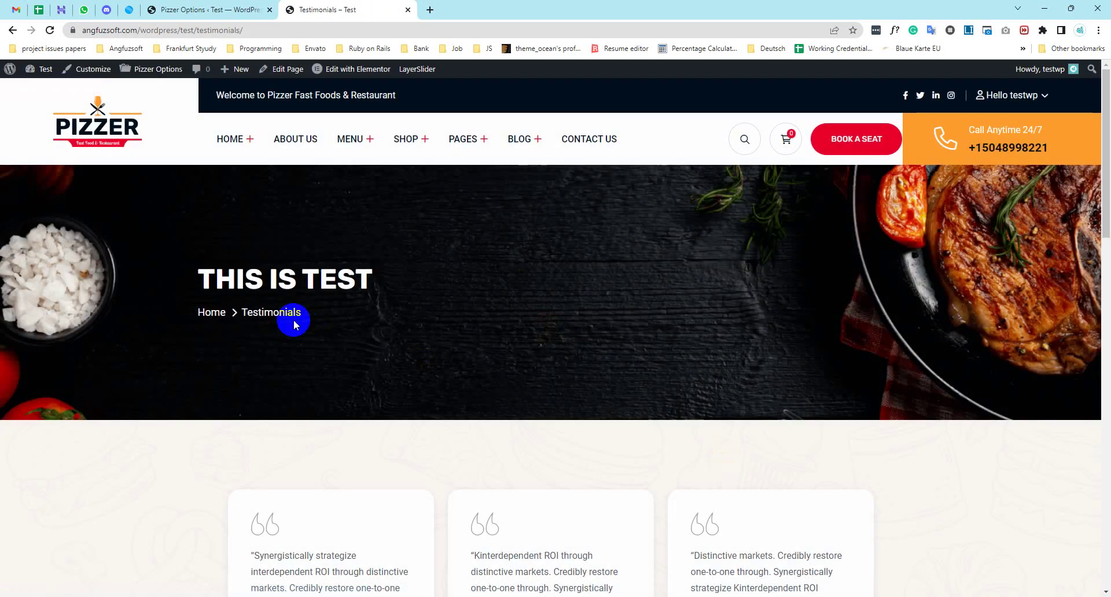
{"action": "left_click_drag", "start_coordinate": [199, 279], "coordinate": [373, 281]}
{"action": "left_click", "coordinate": [618, 357]}
{"action": "left_click", "coordinate": [222, 10]}
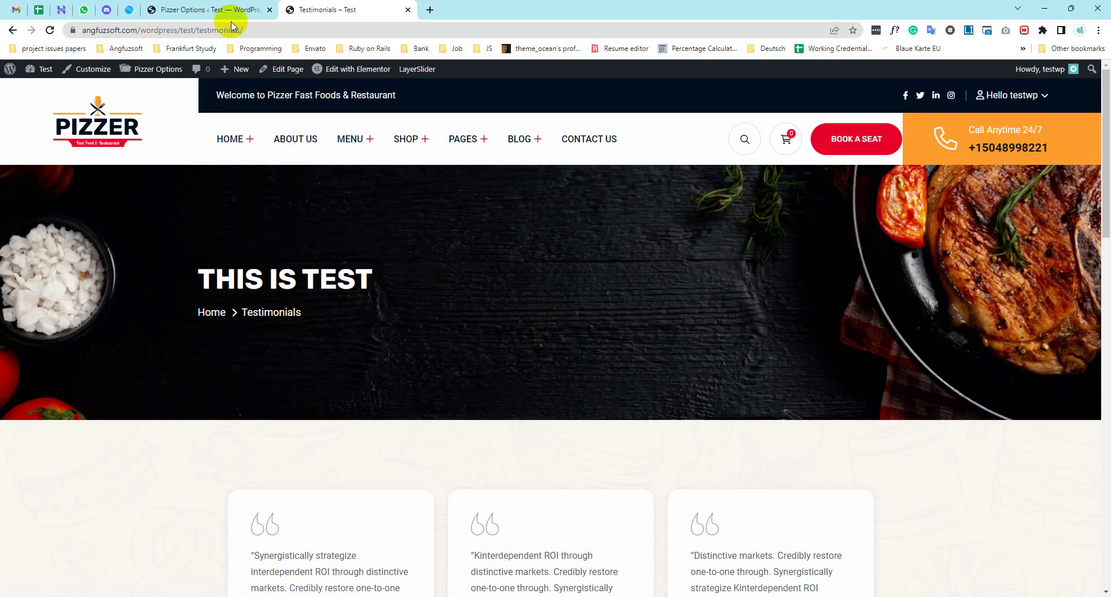
Read the Footer Customization items in the VS Code notes and find the Edit with Elementor option on the Testimonials page in the browser
{"action": "key", "text": "alt+Tab"}
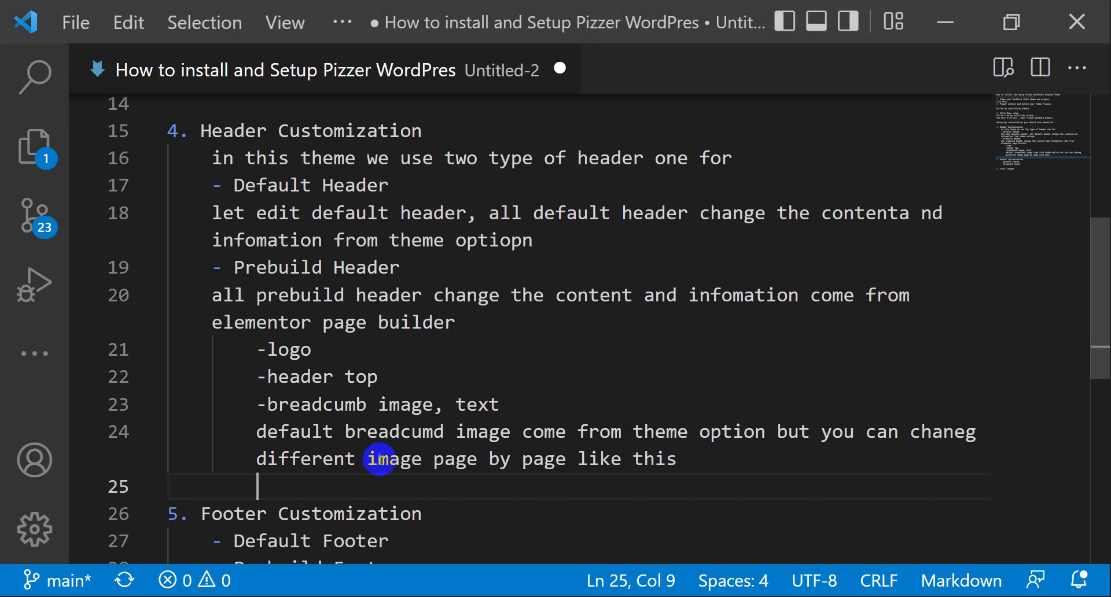
{"action": "scroll", "coordinate": [371, 462], "scroll_direction": "down", "scroll_amount": 3}
{"action": "left_click_drag", "start_coordinate": [202, 298], "coordinate": [409, 347]}
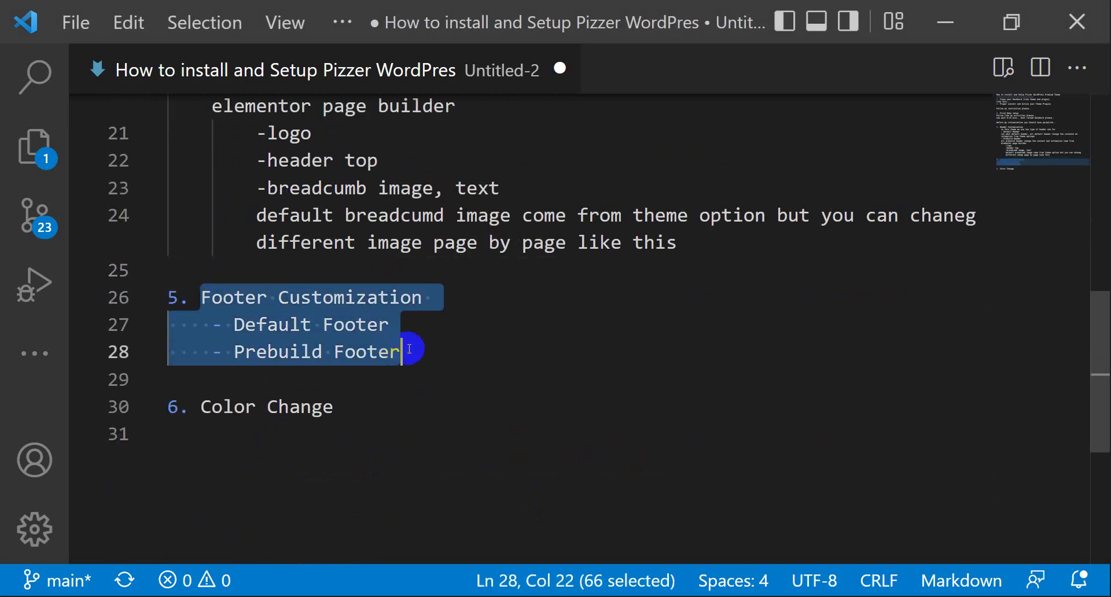
{"action": "key", "text": "Escape"}
{"action": "key", "text": "alt+Tab"}
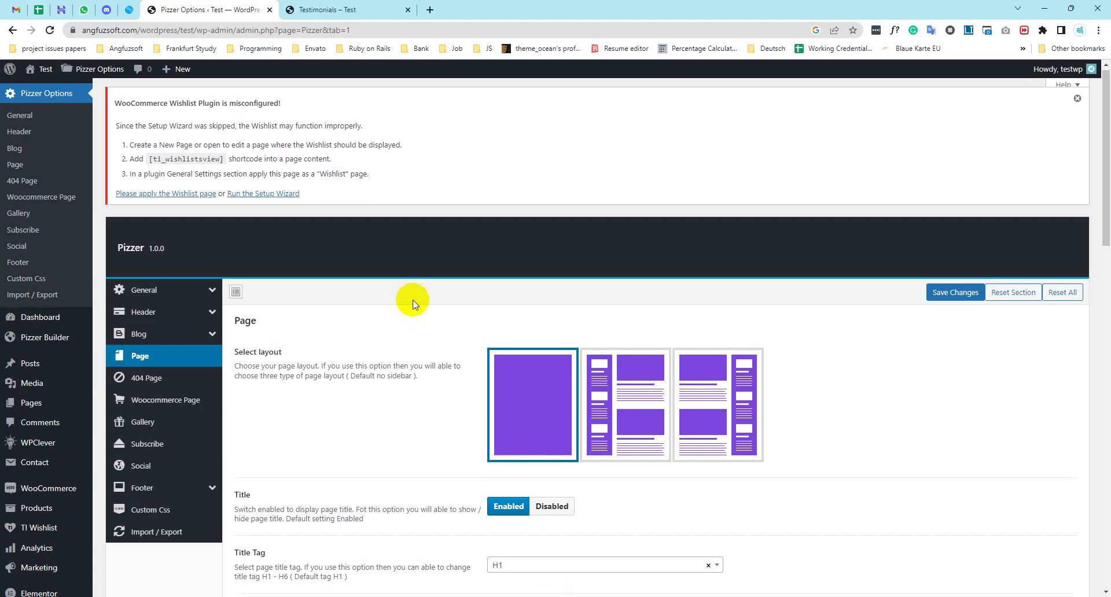
{"action": "left_click", "coordinate": [313, 10]}
{"action": "mouse_move", "coordinate": [384, 74]}
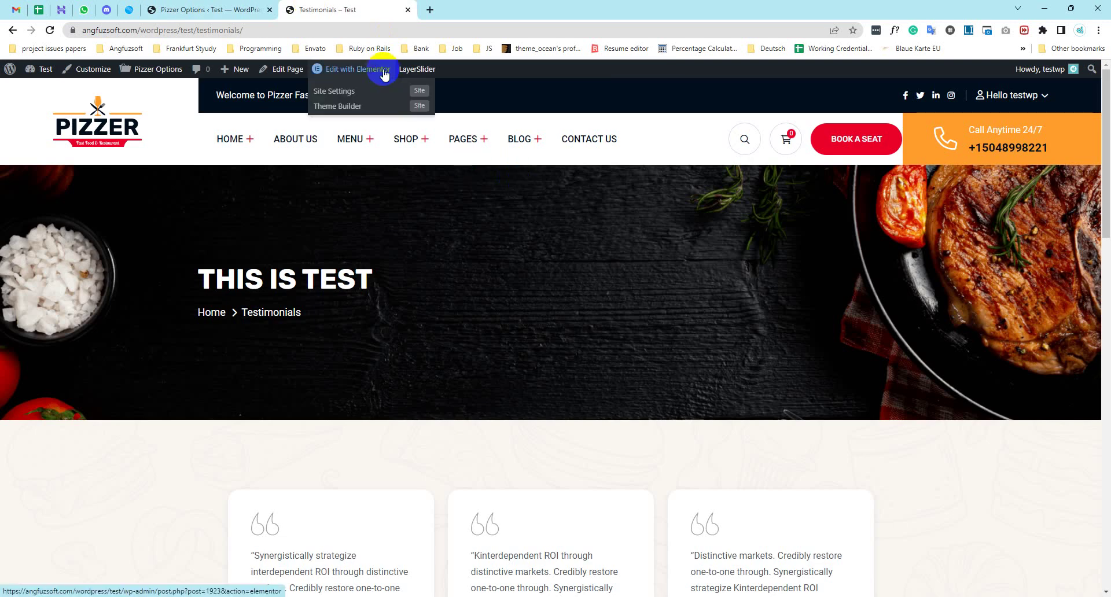
{"action": "left_click", "coordinate": [384, 70]}
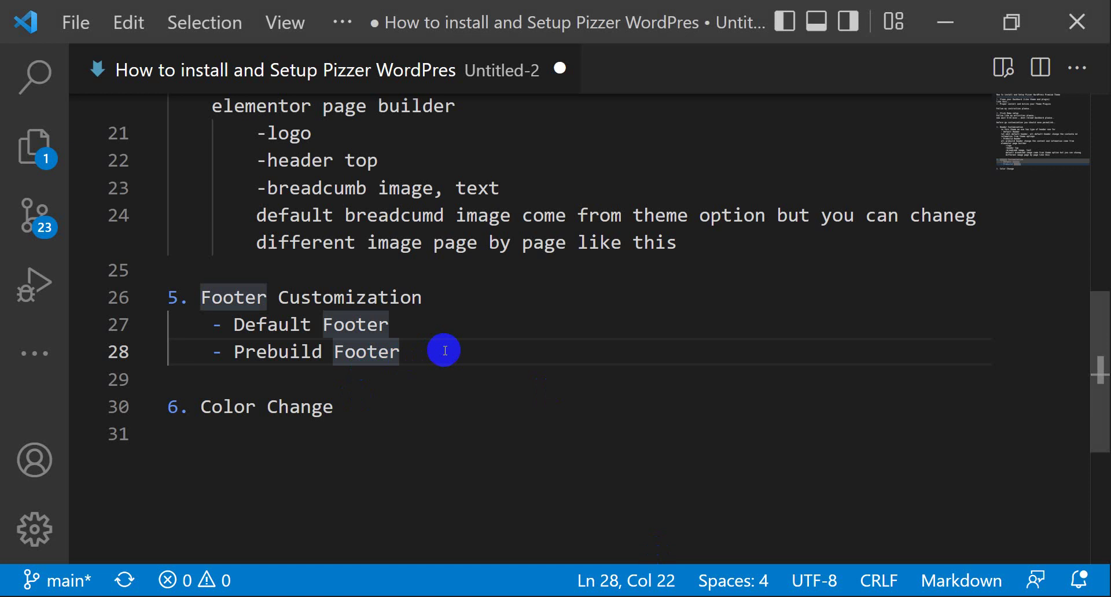
Under Footer Customization in VS Code, add "Same default footer come from theme option", "but all others means prebuild footer come from elementor page builder", "like thius"
{"action": "key", "text": "Return"}
{"action": "key", "text": "Return"}
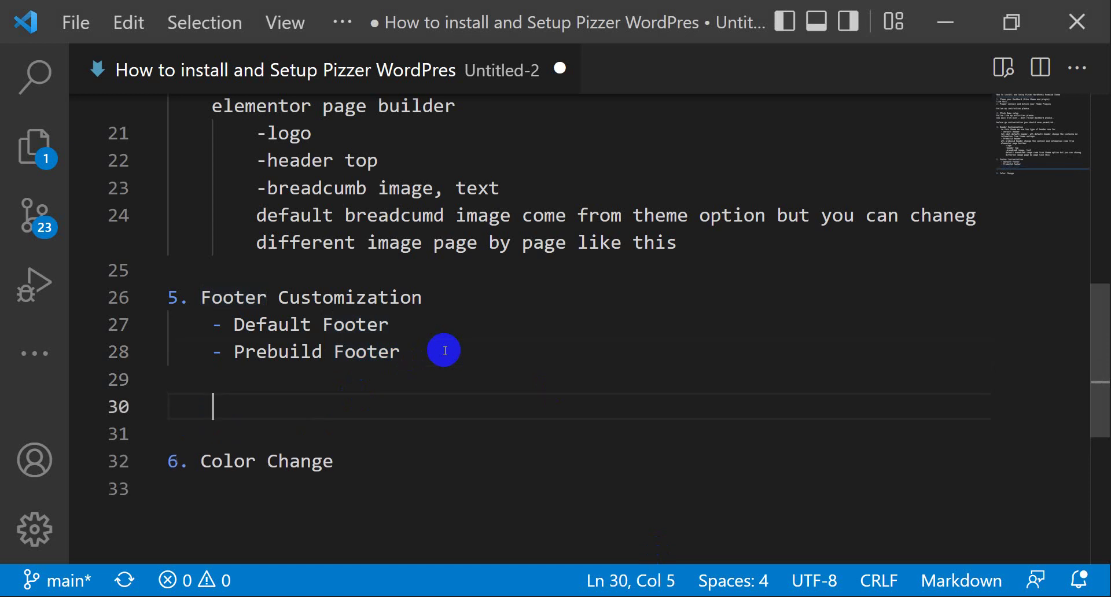
{"action": "type", "text": "Same default footer come from theme option"}
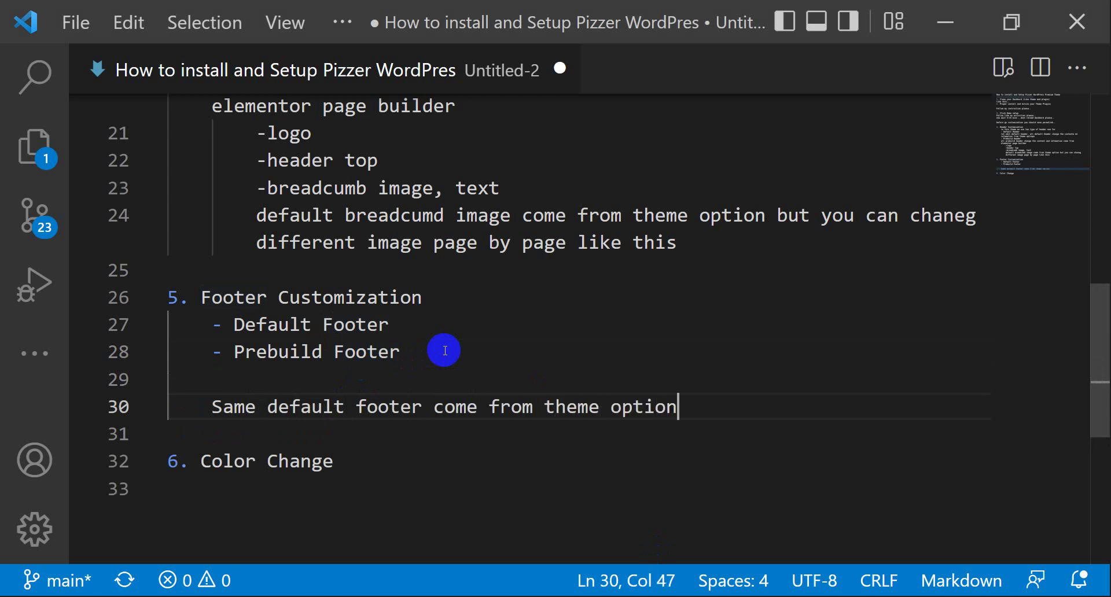
{"action": "key", "text": "Return"}
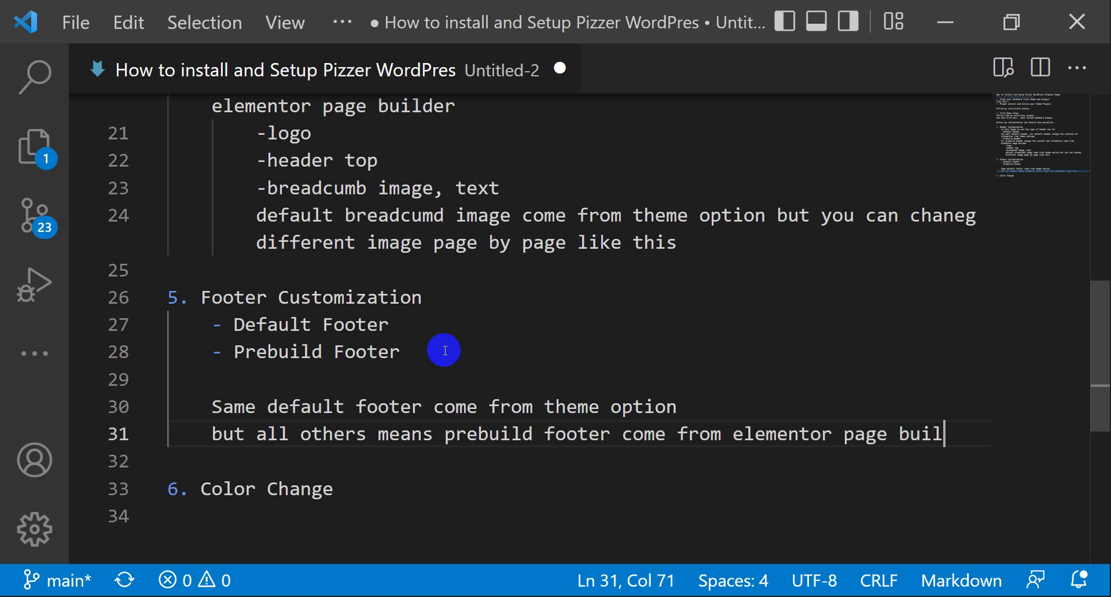
{"action": "key", "text": "Return"}
{"action": "type", "text": "li"}
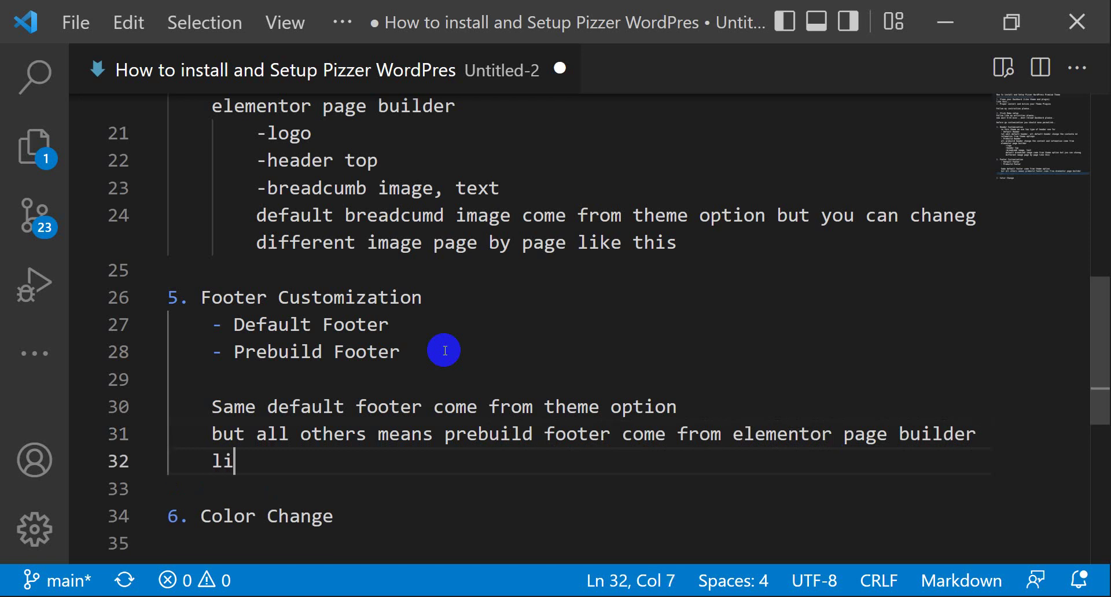
{"action": "type", "text": "ke thius"}
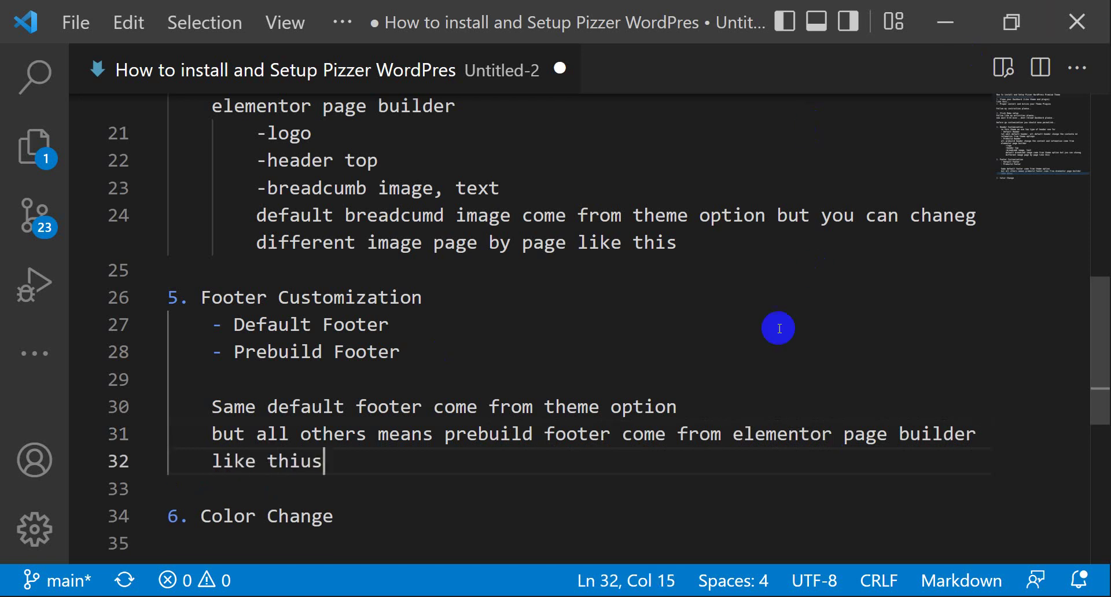
On the Testimonials page in the browser, capture the upper page area and mark the Edit with Elementor options, closing the capture
{"action": "key", "text": "alt+Tab"}
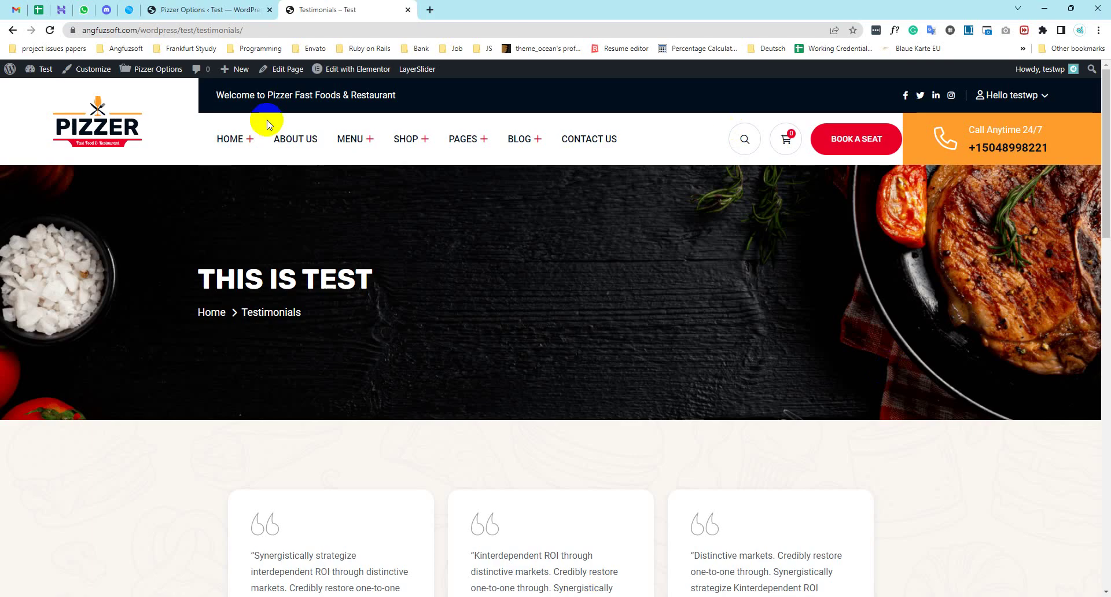
{"action": "mouse_move", "coordinate": [359, 70]}
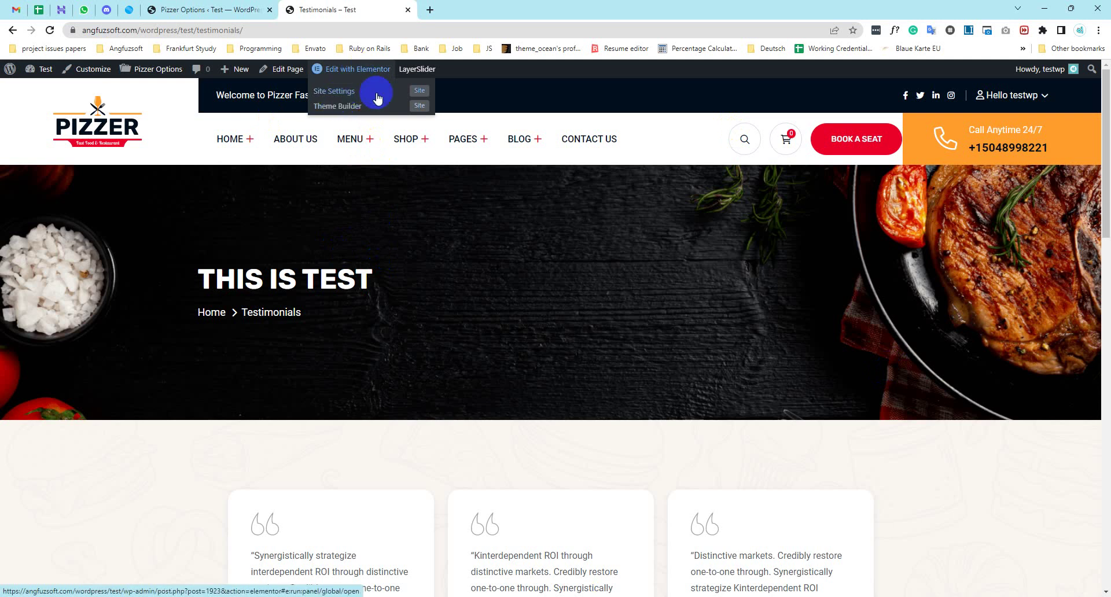
{"action": "key", "text": "Print"}
{"action": "left_click_drag", "start_coordinate": [191, 54], "coordinate": [976, 490]}
{"action": "left_click_drag", "start_coordinate": [746, 336], "coordinate": [385, 100]}
{"action": "left_click", "coordinate": [966, 500]}
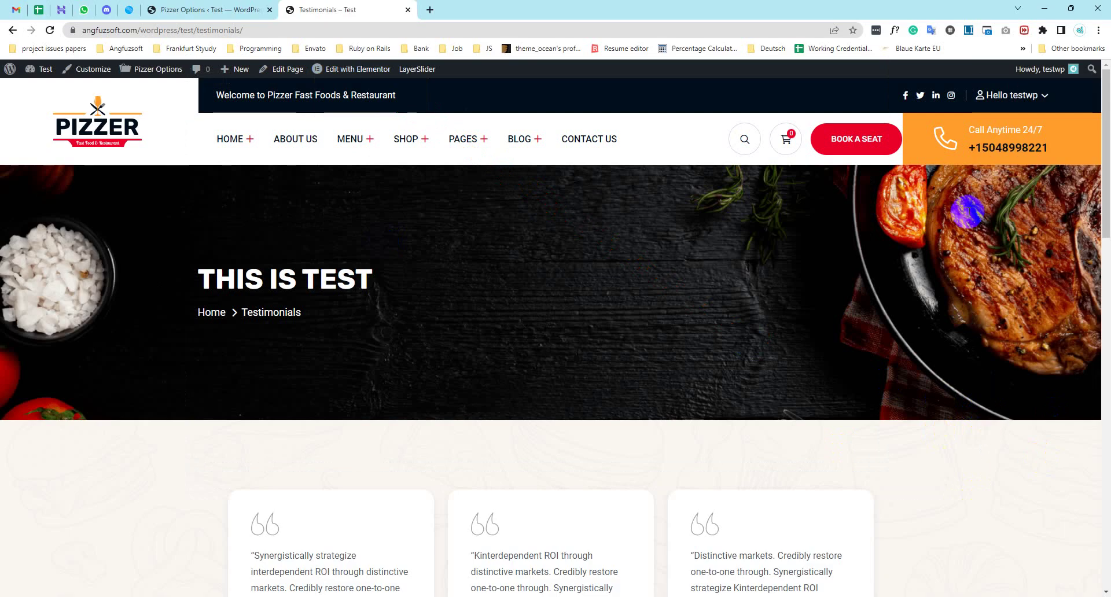
Open the Pre-built Footer / Footer Builder settings in Pizzer Options and review the logo, subscription form, background and widget color options
{"action": "left_click", "coordinate": [211, 10]}
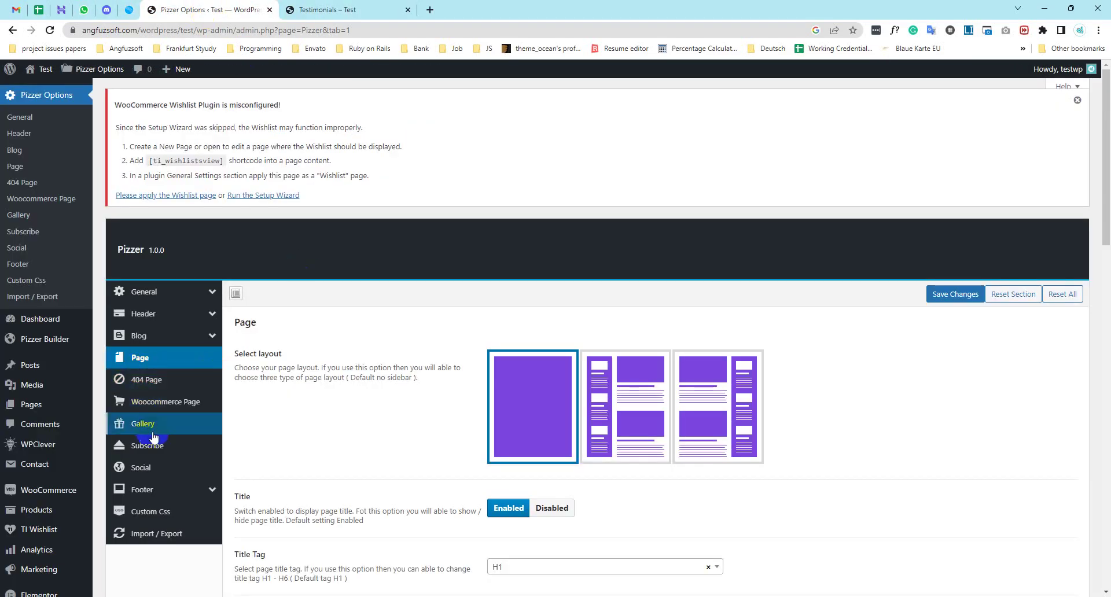
{"action": "left_click", "coordinate": [142, 489]}
{"action": "scroll", "coordinate": [307, 419], "scroll_direction": "down", "scroll_amount": 8}
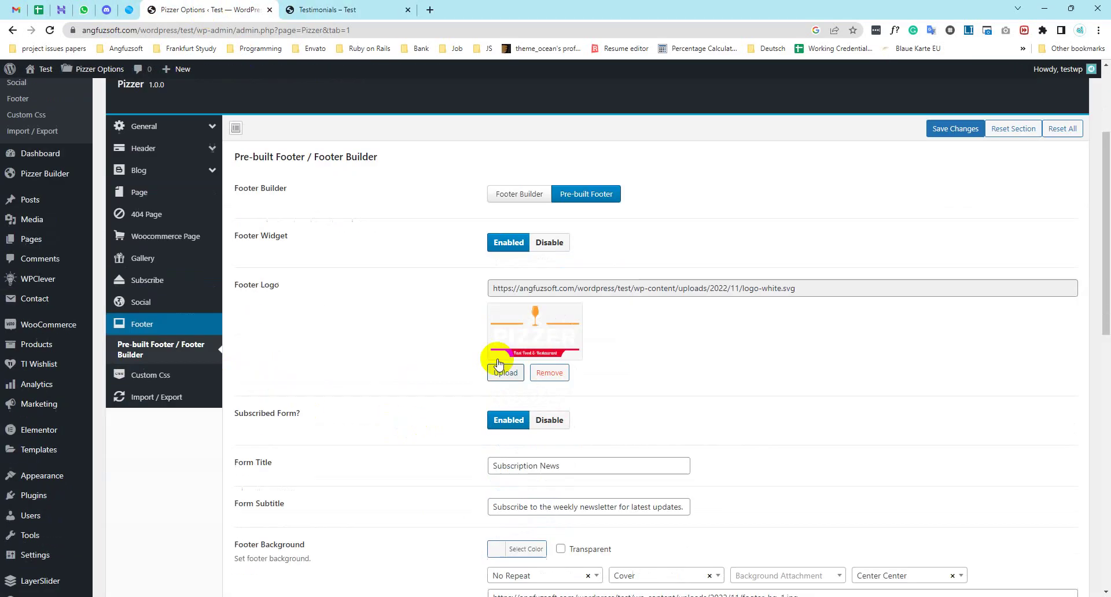
{"action": "scroll", "coordinate": [610, 352], "scroll_direction": "down", "scroll_amount": 6}
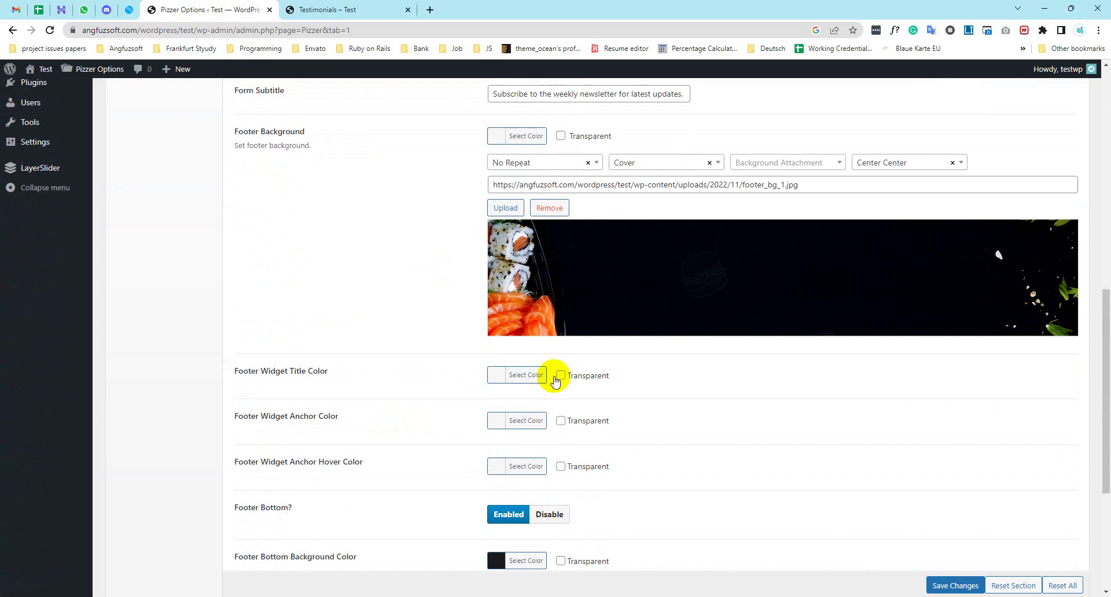
{"action": "scroll", "coordinate": [559, 469], "scroll_direction": "up", "scroll_amount": 6}
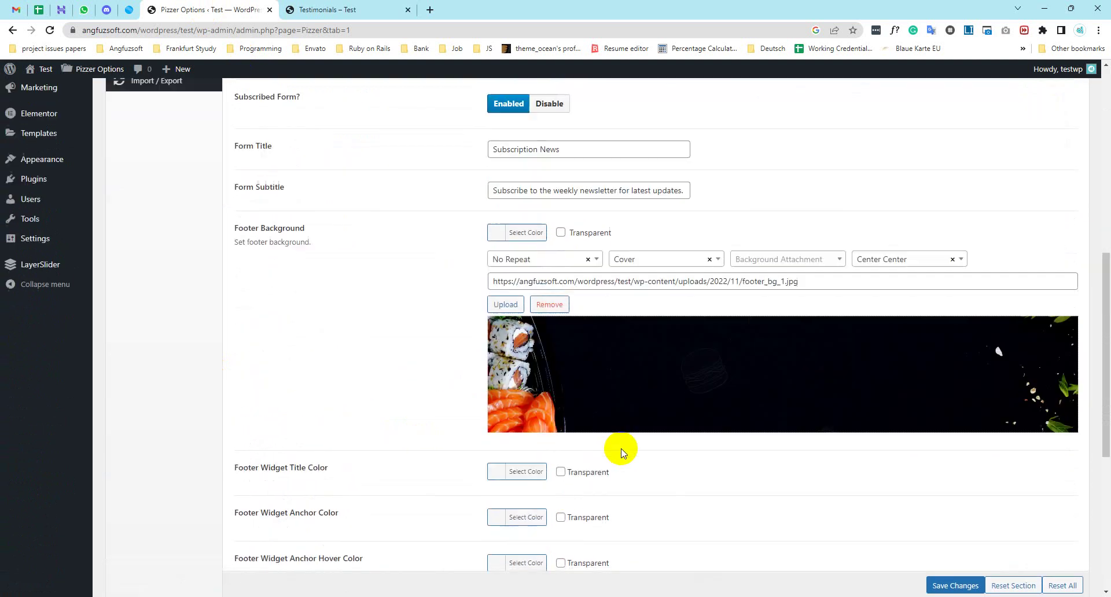